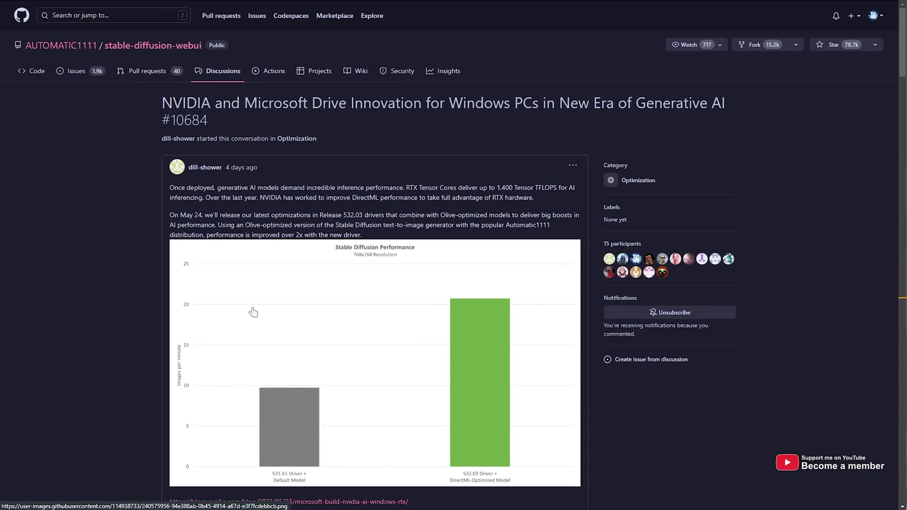
Read through the discussion's replies on Olive, ONNX and TensorRT down to the maintainer's comment
{"action": "scroll", "coordinate": [461, 257], "scroll_direction": "down", "scroll_amount": 20}
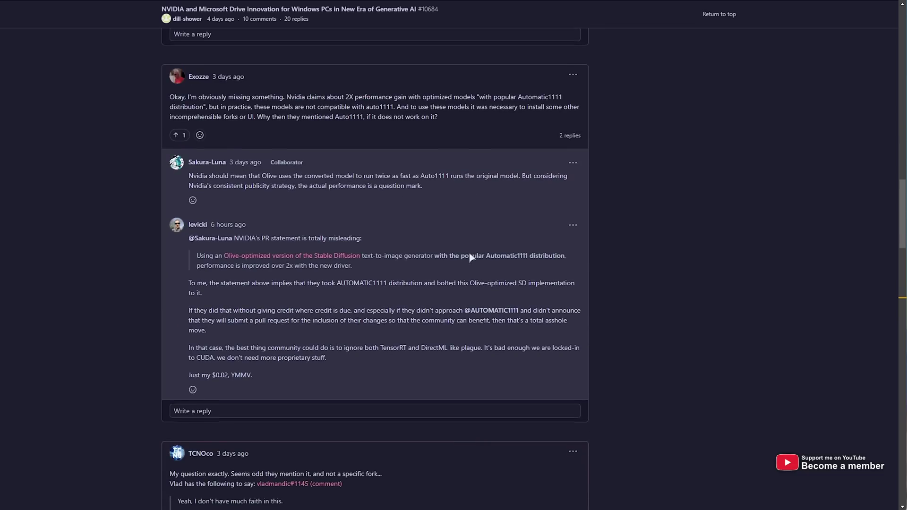
{"action": "scroll", "coordinate": [470, 256], "scroll_direction": "down", "scroll_amount": 7}
{"action": "left_click_drag", "start_coordinate": [296, 178], "coordinate": [165, 174]}
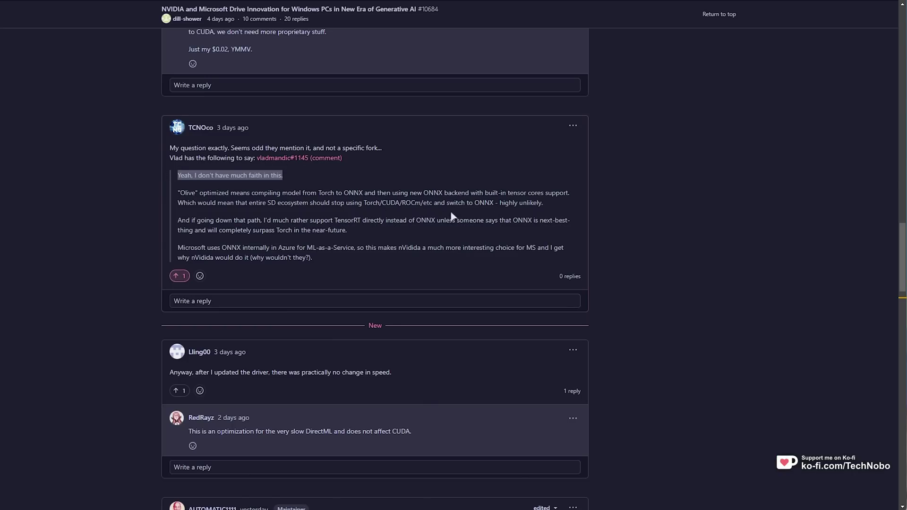
{"action": "left_click_drag", "start_coordinate": [485, 193], "coordinate": [329, 200]}
{"action": "left_click", "coordinate": [294, 195]}
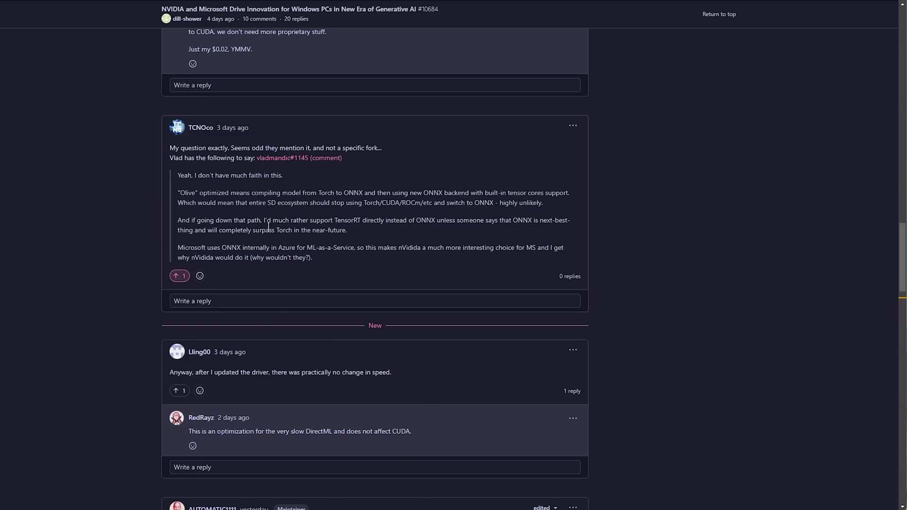
{"action": "left_click_drag", "start_coordinate": [332, 222], "coordinate": [405, 221]}
{"action": "scroll", "coordinate": [435, 296], "scroll_direction": "down", "scroll_amount": 5}
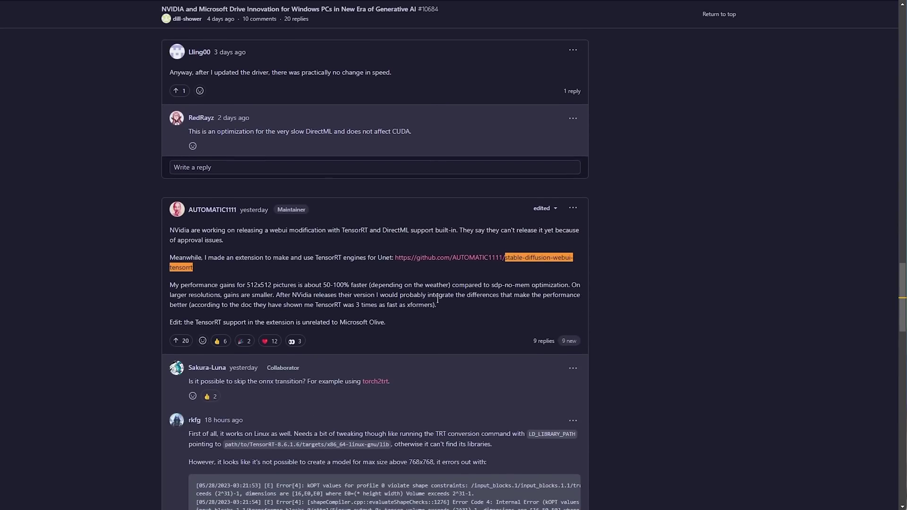
{"action": "scroll", "coordinate": [437, 298], "scroll_direction": "down", "scroll_amount": 2}
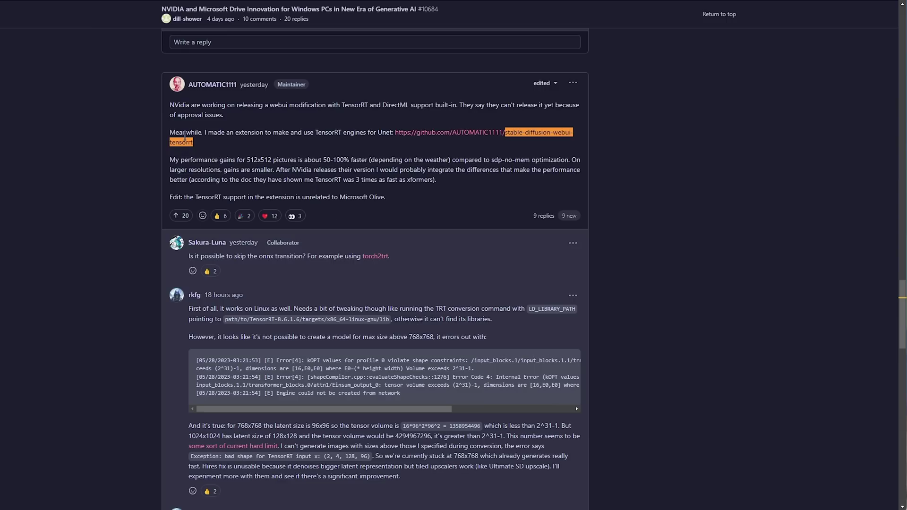
Read the maintainer's opening lines on NVIDIA's webui modification and the TensorRT extension for Unet
{"action": "left_click_drag", "start_coordinate": [170, 133], "coordinate": [250, 129]}
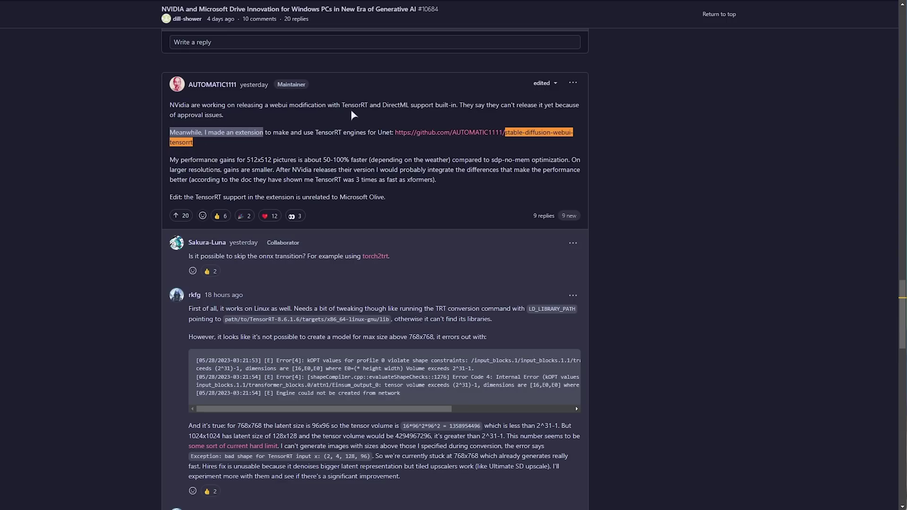
{"action": "left_click", "coordinate": [271, 93]}
{"action": "double_click", "coordinate": [180, 105]}
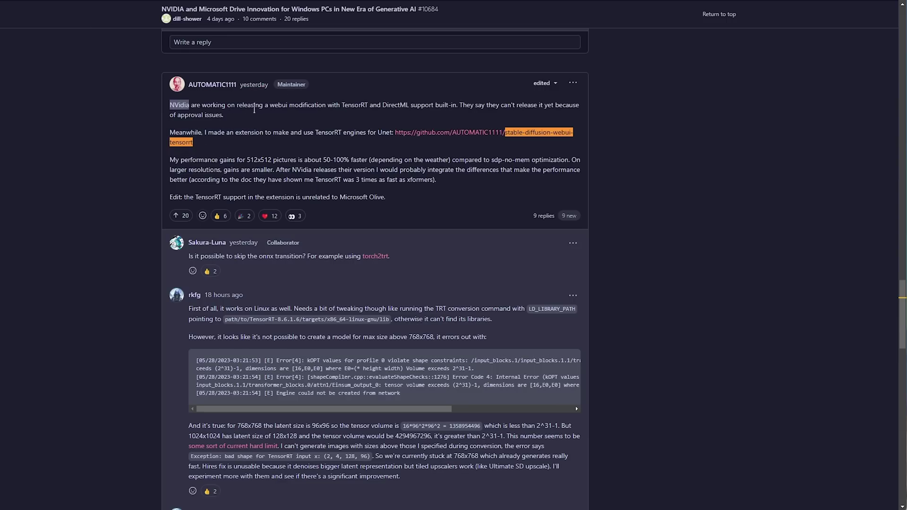
{"action": "left_click_drag", "start_coordinate": [270, 106], "coordinate": [295, 118]}
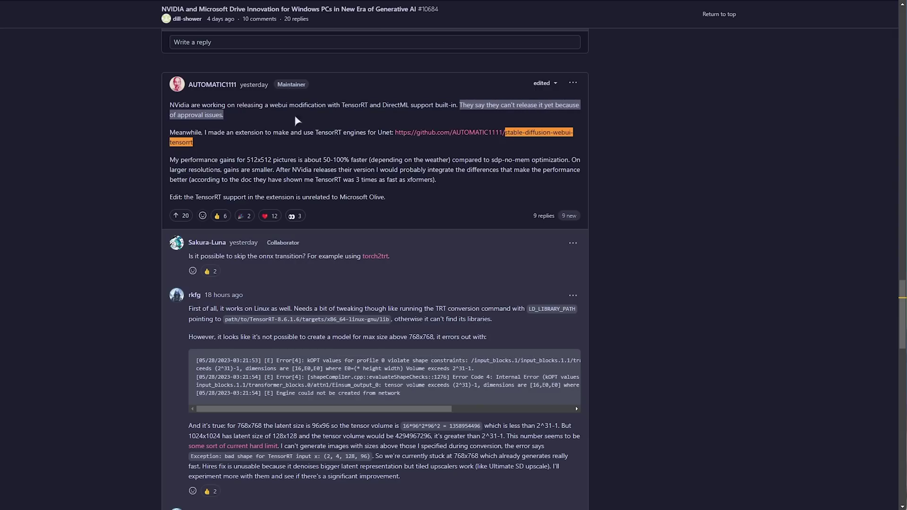
{"action": "double_click", "coordinate": [188, 134]}
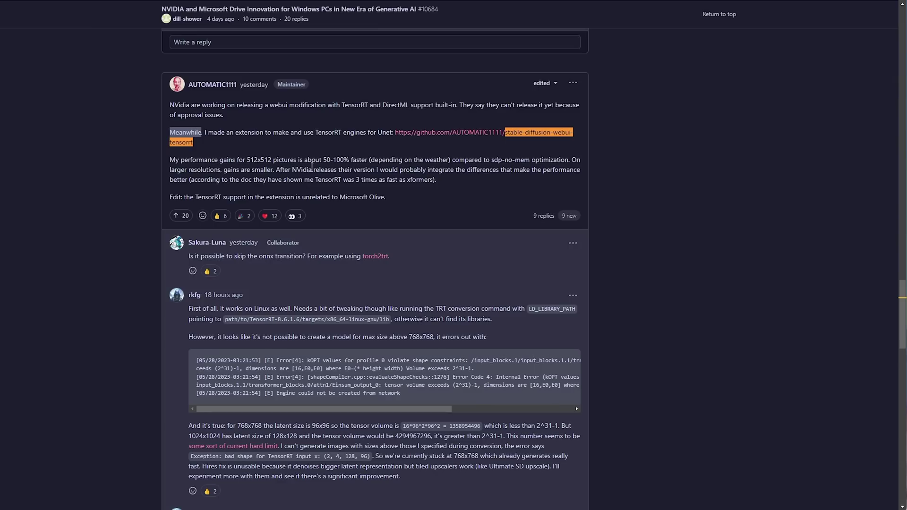
Examine the maintainer's notes on performance gains, supported picture sizes, the xformers comparison and the relation to Microsoft Olive
{"action": "left_click_drag", "start_coordinate": [324, 160], "coordinate": [349, 159]}
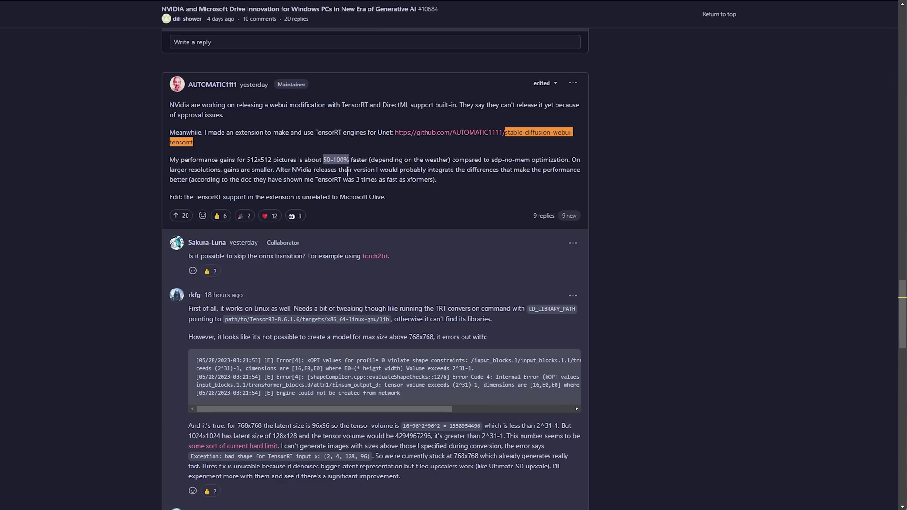
{"action": "left_click_drag", "start_coordinate": [492, 159], "coordinate": [518, 156]}
{"action": "double_click", "coordinate": [545, 162]}
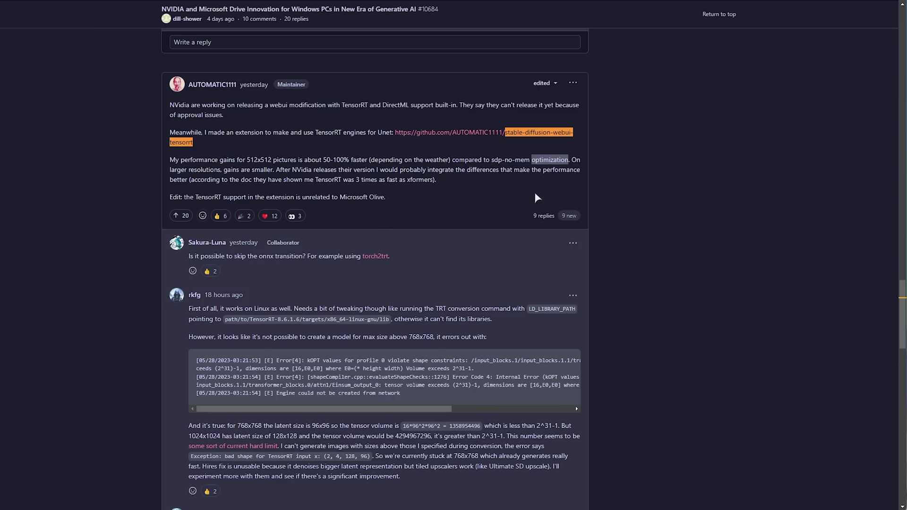
{"action": "double_click", "coordinate": [184, 172]}
{"action": "left_click", "coordinate": [233, 169]}
{"action": "left_click_drag", "start_coordinate": [233, 170], "coordinate": [188, 180]}
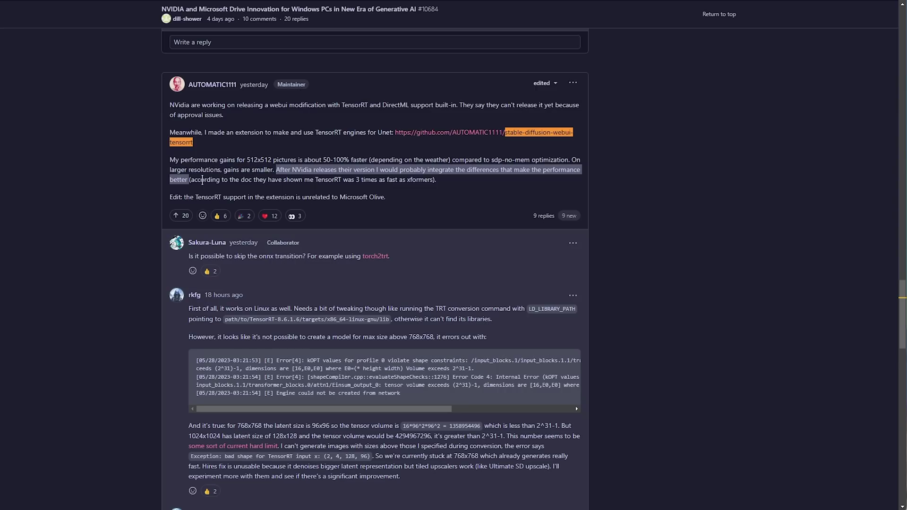
{"action": "left_click_drag", "start_coordinate": [191, 180], "coordinate": [433, 180]}
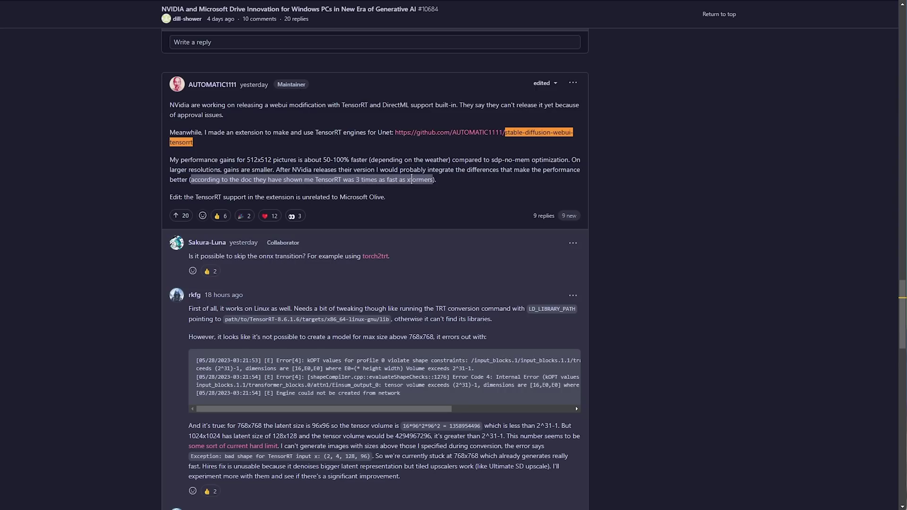
{"action": "double_click", "coordinate": [420, 180]}
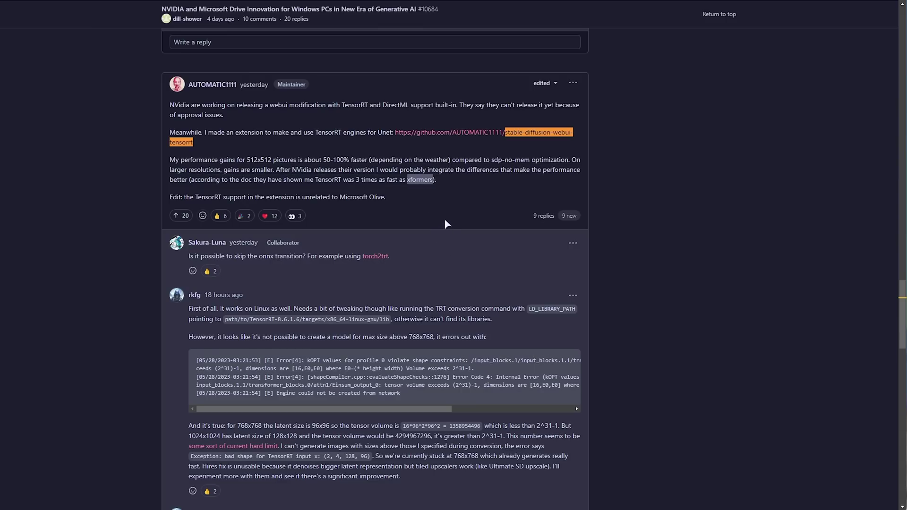
{"action": "left_click_drag", "start_coordinate": [195, 197], "coordinate": [384, 196]}
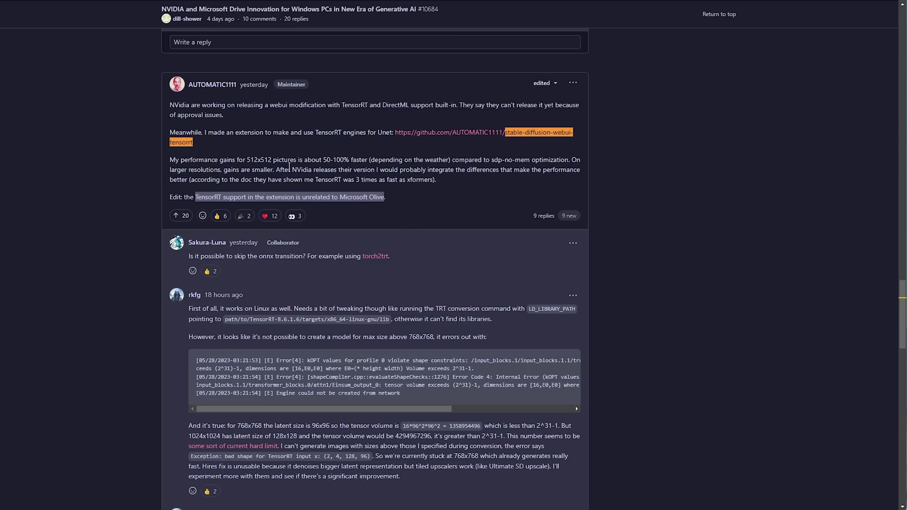
{"action": "left_click_drag", "start_coordinate": [247, 160], "coordinate": [278, 162]}
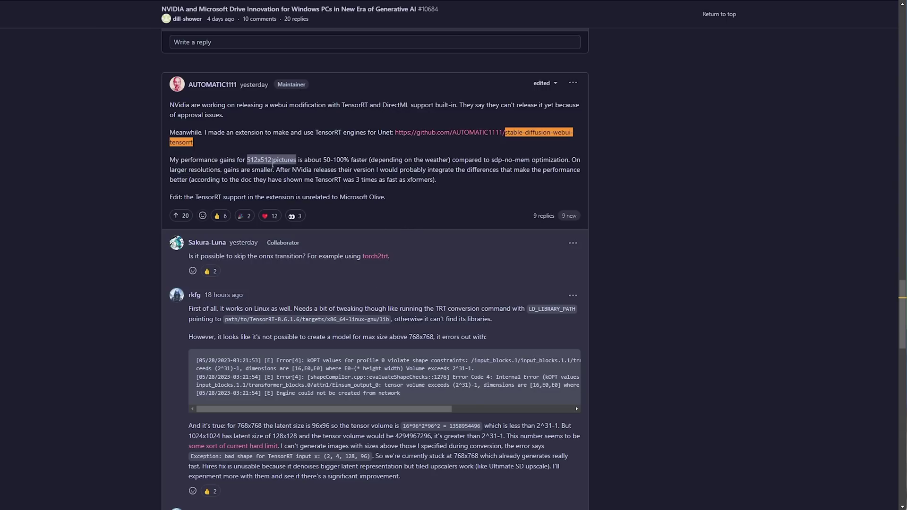
{"action": "left_click", "coordinate": [273, 163]}
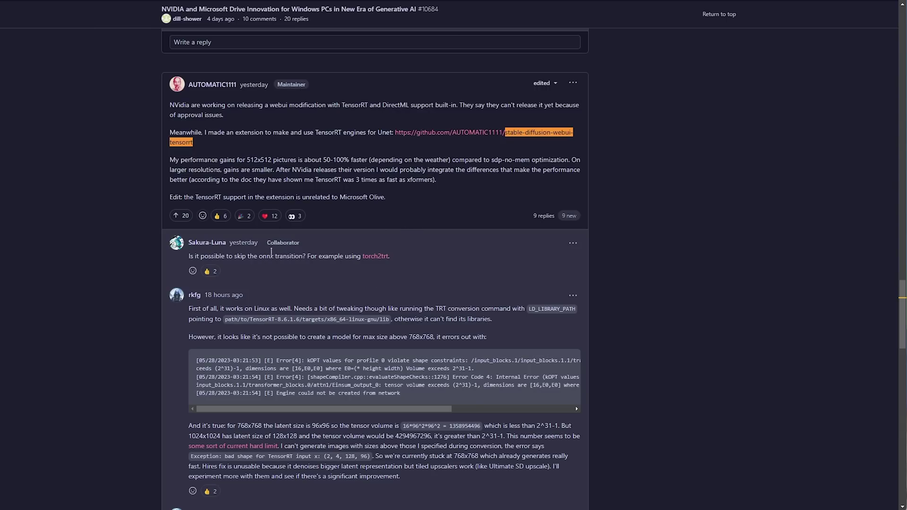
Skim the replies under the maintainer's comment and go to the linked stable-diffusion-webui-tensorrt repository
{"action": "scroll", "coordinate": [355, 259], "scroll_direction": "down", "scroll_amount": 2}
{"action": "scroll", "coordinate": [350, 260], "scroll_direction": "up", "scroll_amount": 2}
{"action": "scroll", "coordinate": [359, 159], "scroll_direction": "down", "scroll_amount": 3}
{"action": "scroll", "coordinate": [360, 159], "scroll_direction": "up", "scroll_amount": 5}
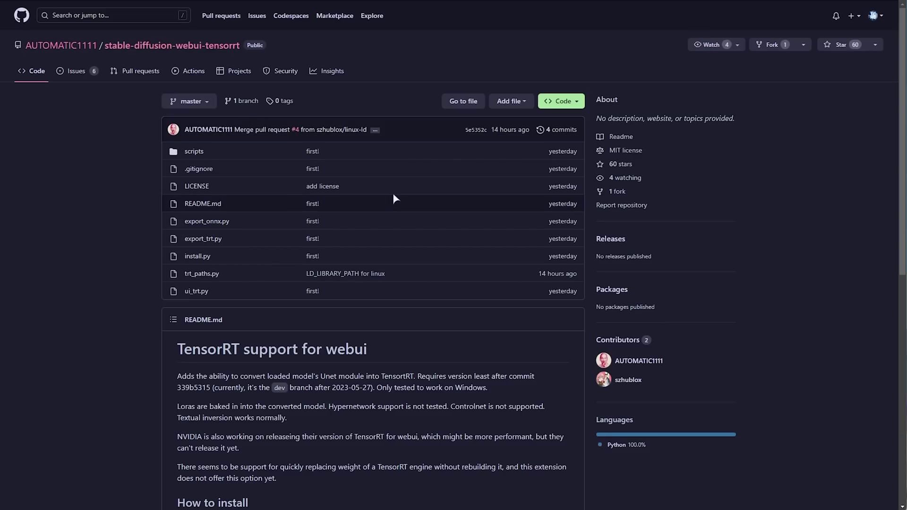
Read the README's introduction for the extension's purpose, required webui version, platform support and feature limitations
{"action": "scroll", "coordinate": [316, 296], "scroll_direction": "down", "scroll_amount": 2}
{"action": "double_click", "coordinate": [236, 260]}
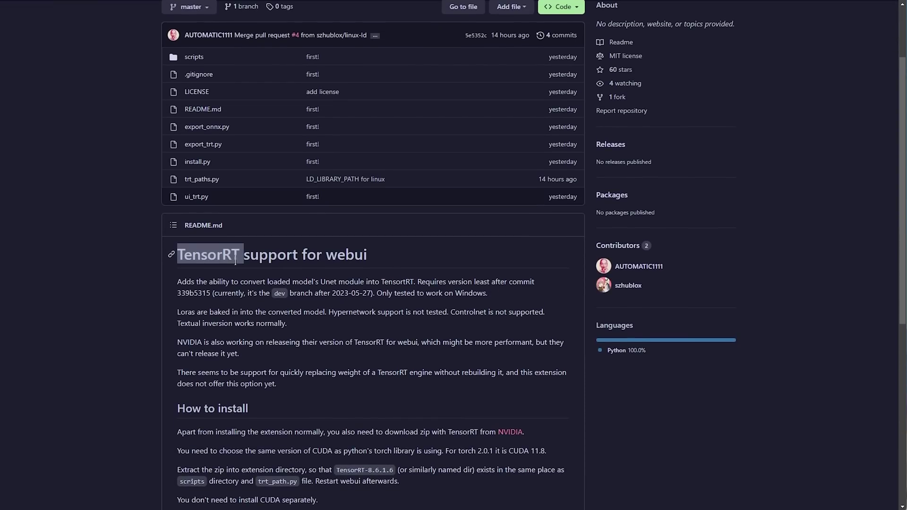
{"action": "double_click", "coordinate": [347, 255]}
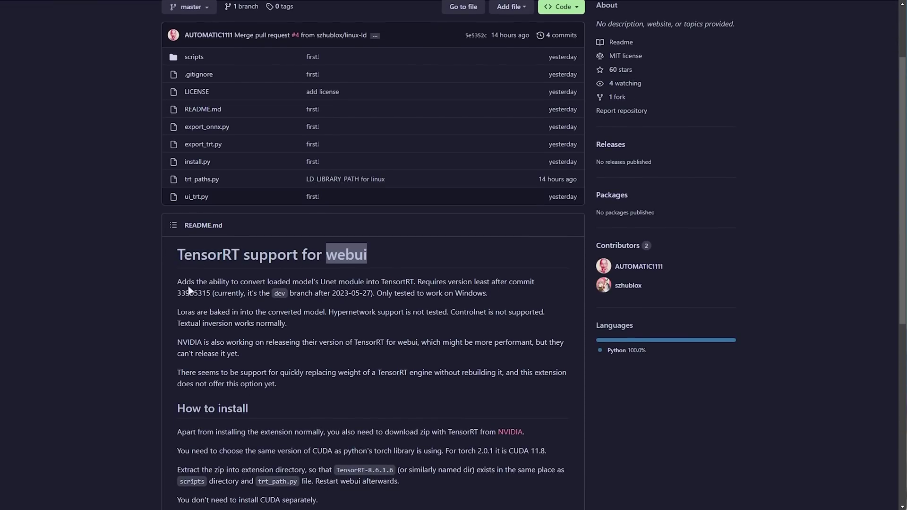
{"action": "left_click_drag", "start_coordinate": [177, 282], "coordinate": [372, 294]}
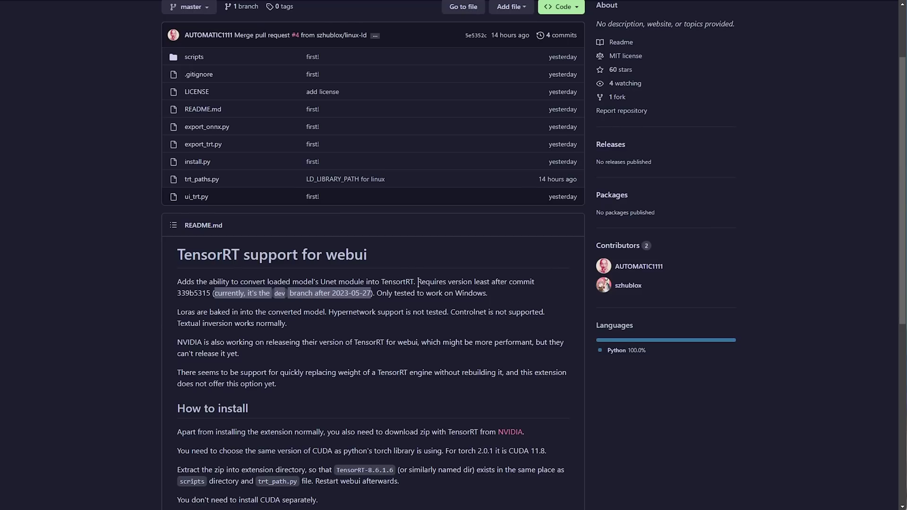
{"action": "left_click_drag", "start_coordinate": [376, 294], "coordinate": [486, 294]}
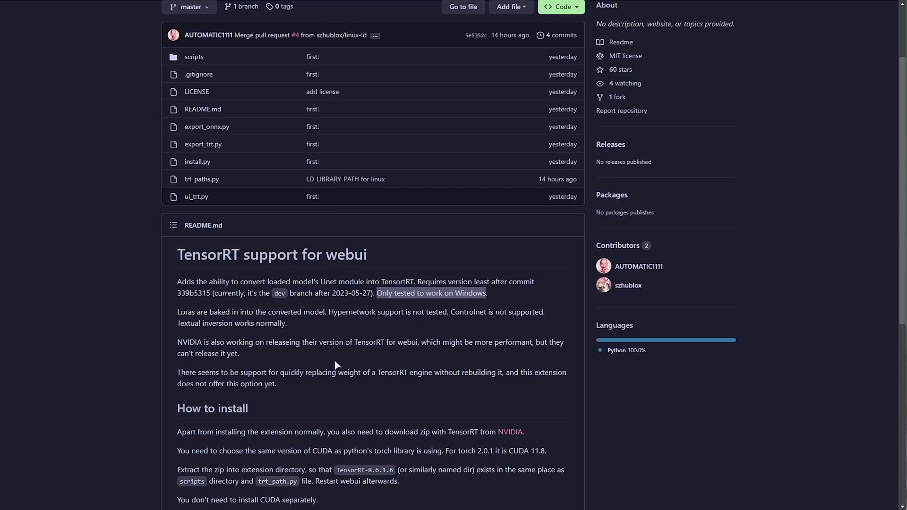
{"action": "left_click_drag", "start_coordinate": [177, 312], "coordinate": [521, 309]}
{"action": "double_click", "coordinate": [465, 313]}
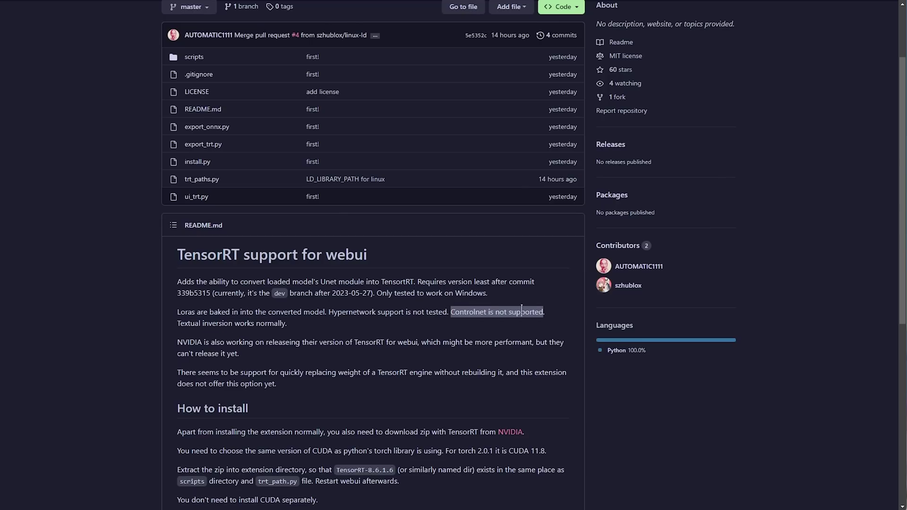
{"action": "double_click", "coordinate": [195, 322]}
{"action": "left_click_drag", "start_coordinate": [195, 323], "coordinate": [274, 326]}
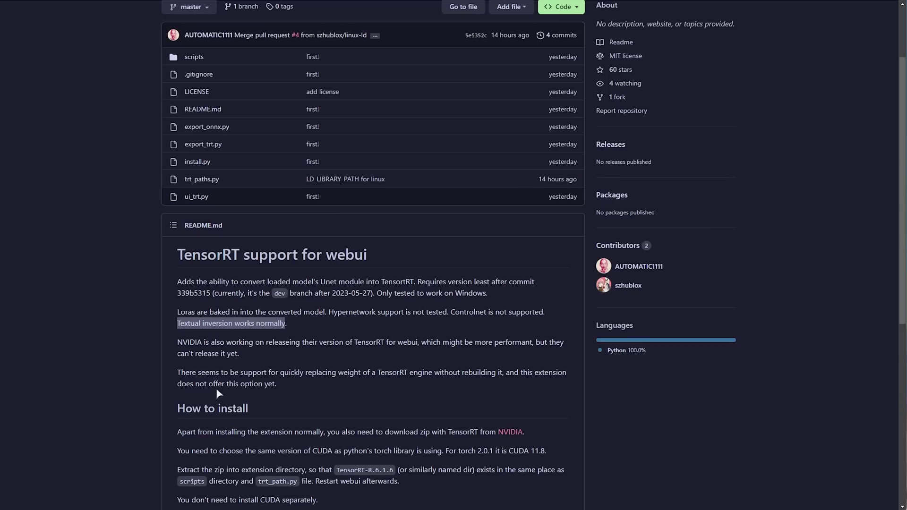
{"action": "double_click", "coordinate": [189, 341]}
{"action": "left_click_drag", "start_coordinate": [189, 342], "coordinate": [473, 351]}
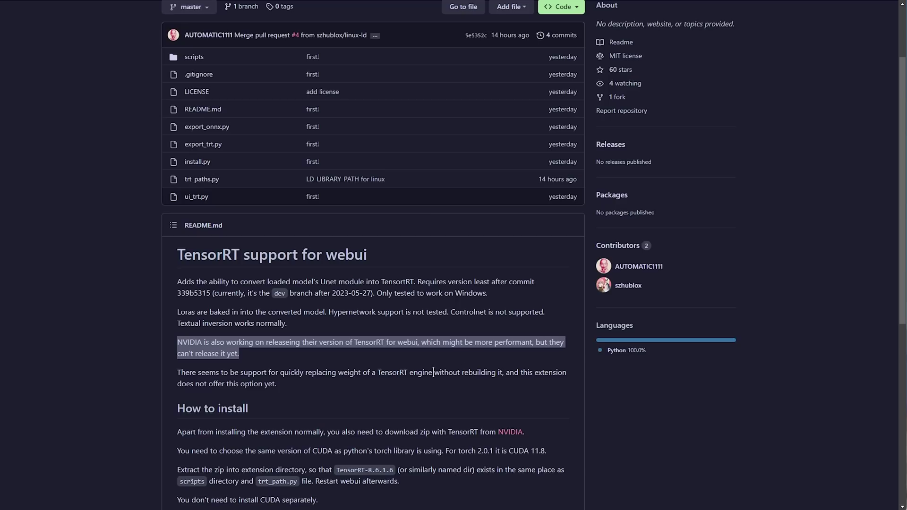
{"action": "left_click_drag", "start_coordinate": [178, 372], "coordinate": [406, 385]}
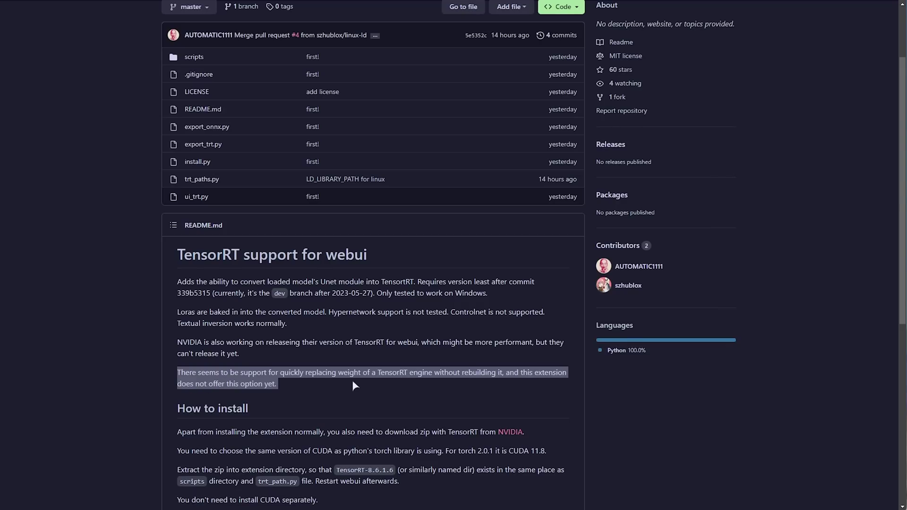
Read the README's How to install section on the TensorRT zip, the CUDA version and the extraction folder
{"action": "scroll", "coordinate": [353, 385], "scroll_direction": "down", "scroll_amount": 5}
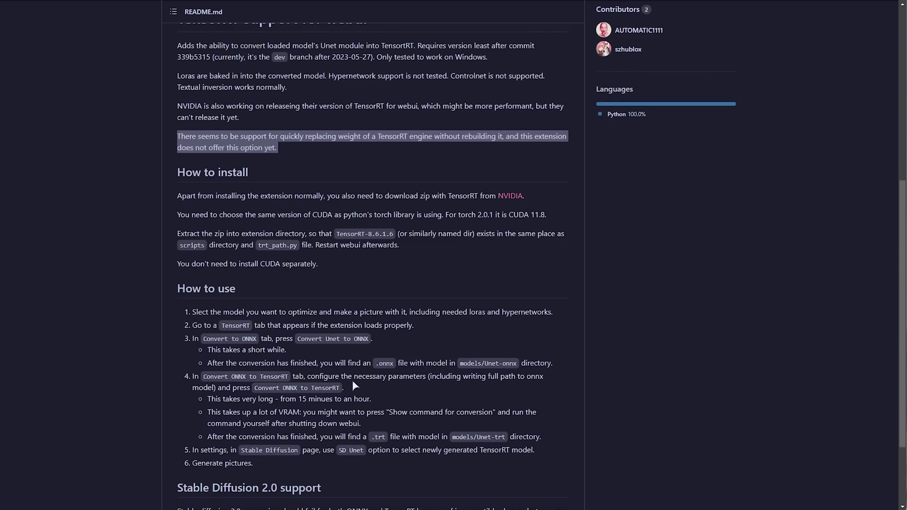
{"action": "left_click", "coordinate": [168, 185]}
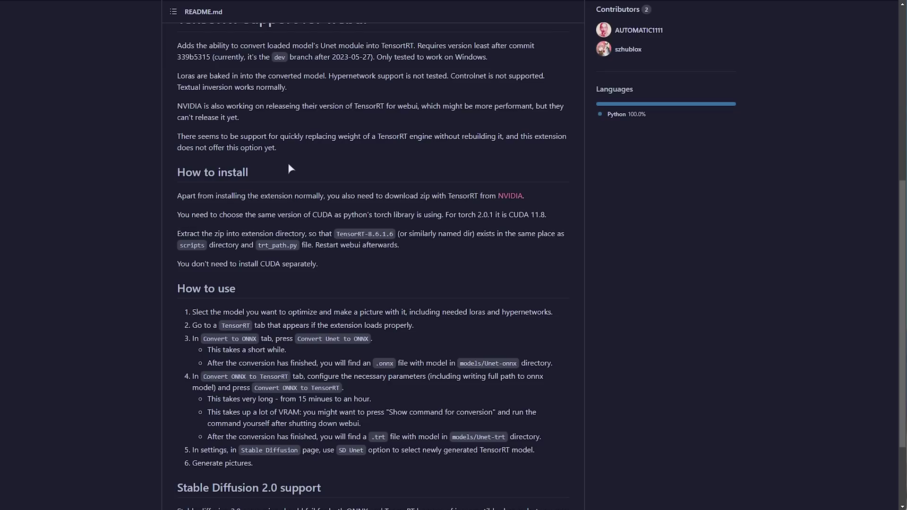
{"action": "left_click_drag", "start_coordinate": [178, 195], "coordinate": [518, 199]}
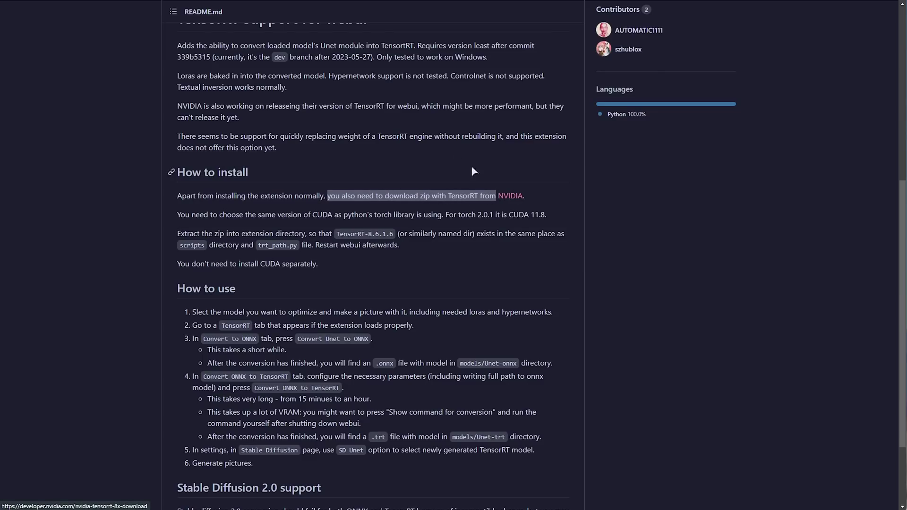
{"action": "left_click_drag", "start_coordinate": [177, 214], "coordinate": [520, 214]}
{"action": "left_click", "coordinate": [533, 215]}
{"action": "left_click_drag", "start_coordinate": [178, 234], "coordinate": [399, 234]}
{"action": "left_click_drag", "start_coordinate": [477, 233], "coordinate": [382, 247]}
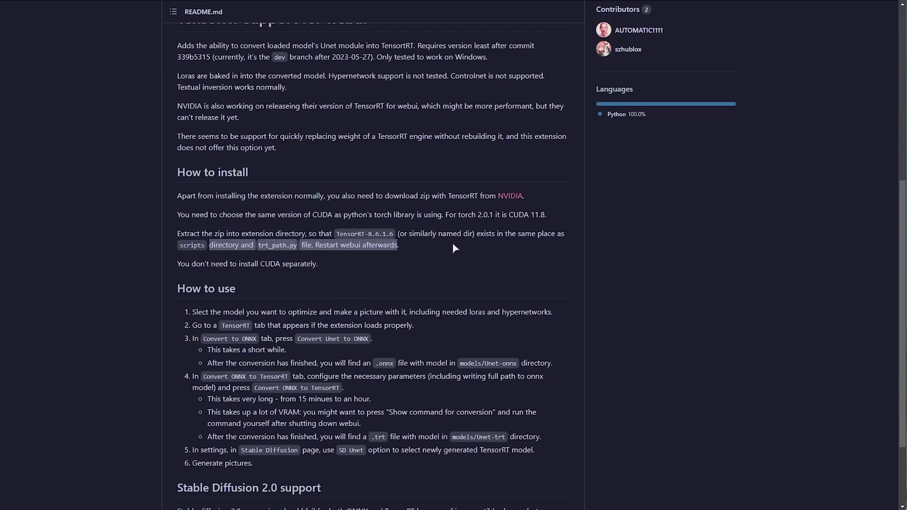
Open the linked NVIDIA TensorRT 8.x download page and check the required torch and CUDA versions in the README
{"action": "left_click", "coordinate": [510, 197]}
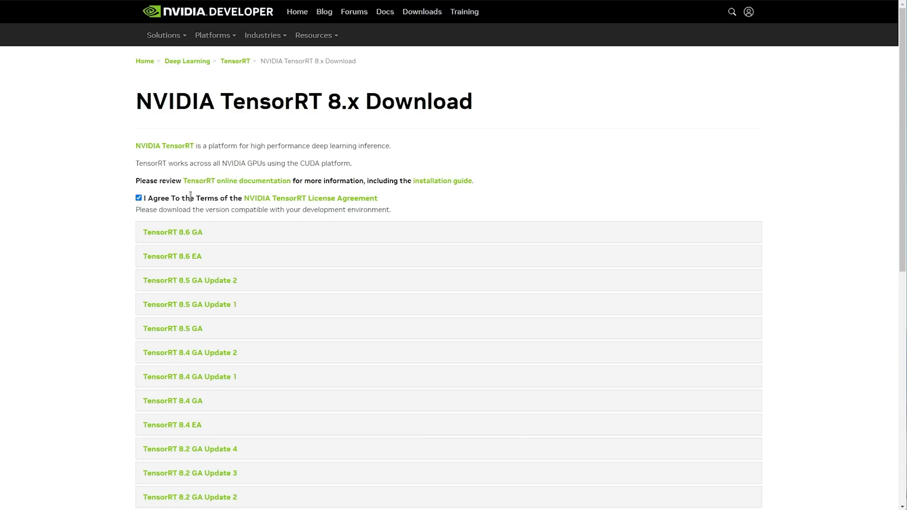
{"action": "scroll", "coordinate": [222, 215], "scroll_direction": "down", "scroll_amount": 2}
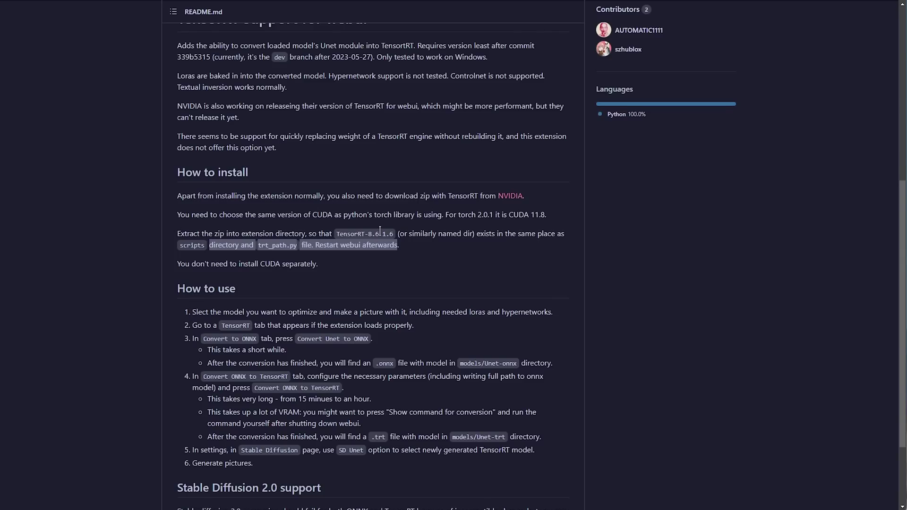
{"action": "left_click_drag", "start_coordinate": [477, 214], "coordinate": [490, 215]}
{"action": "left_click_drag", "start_coordinate": [545, 214], "coordinate": [509, 214]}
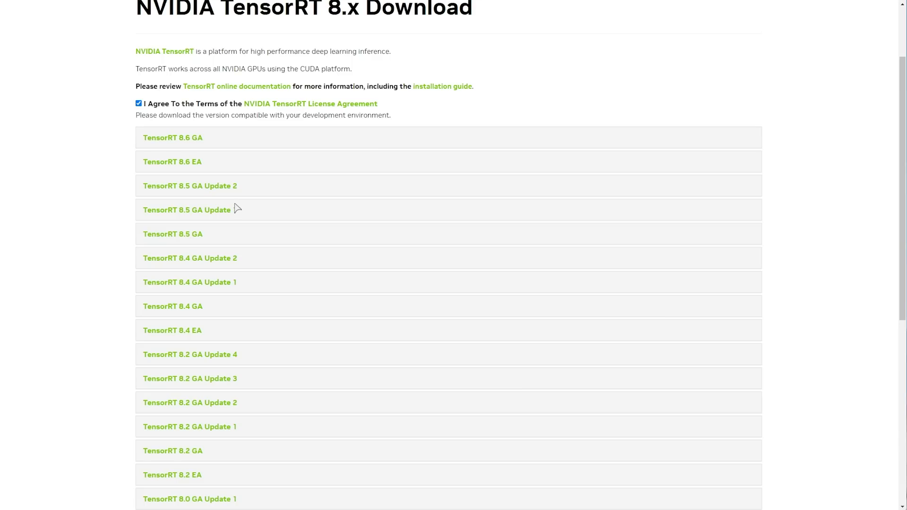
Expand the TensorRT 8.6 GA downloads and locate the Windows 10 ZIP package for CUDA 11.0 to 11.8
{"action": "left_click", "coordinate": [167, 135]}
{"action": "middle_click", "coordinate": [369, 194]}
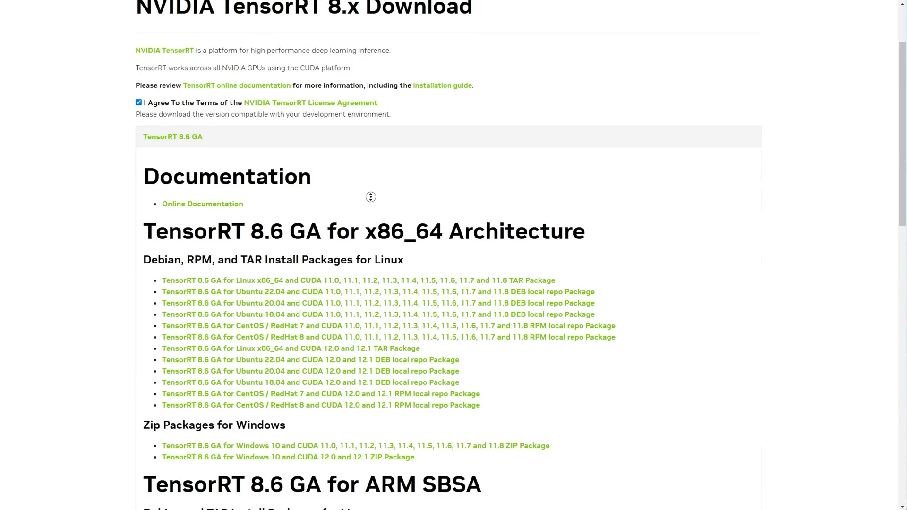
{"action": "middle_click", "coordinate": [369, 212]}
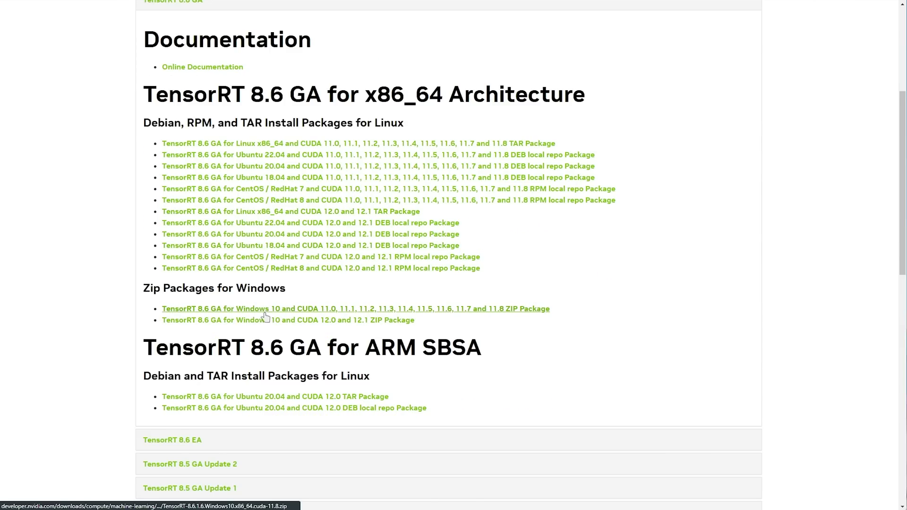
Recheck which CUDA version the README's How to install section specifies for torch 2.0.1
{"action": "key", "text": "alt+Tab"}
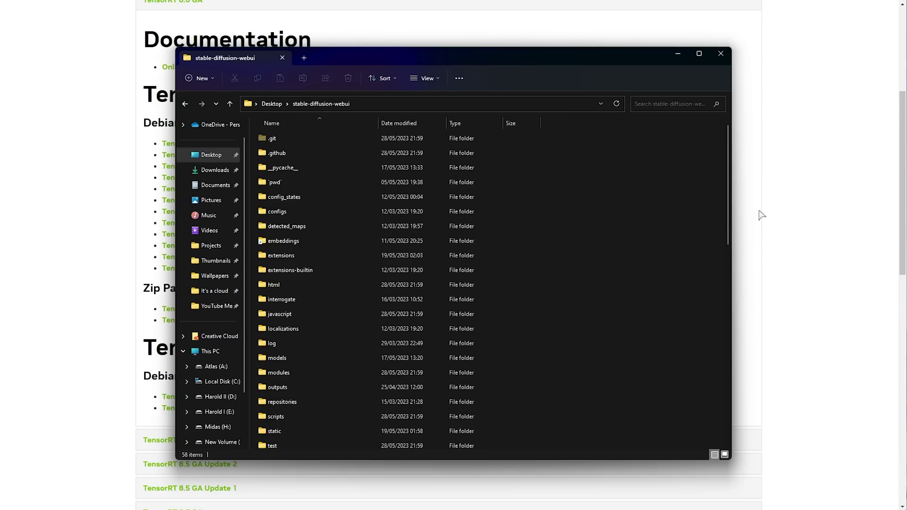
{"action": "left_click", "coordinate": [761, 208]}
{"action": "key", "text": "ctrl+shift+Tab"}
{"action": "left_click_drag", "start_coordinate": [477, 216], "coordinate": [547, 216]}
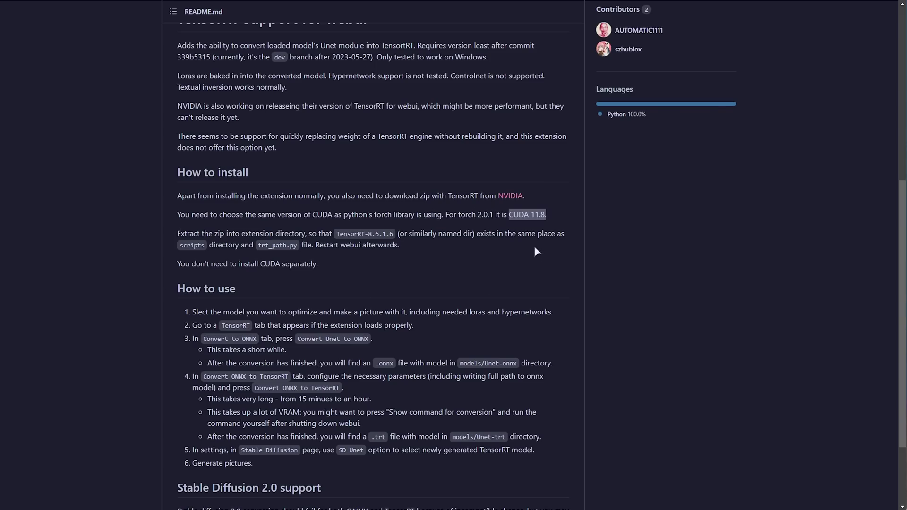
Download the TensorRT 8.6 GA ZIP package for Windows 10 and CUDA 11.0 to 11.8 from the NVIDIA page
{"action": "key", "text": "ctrl+Tab"}
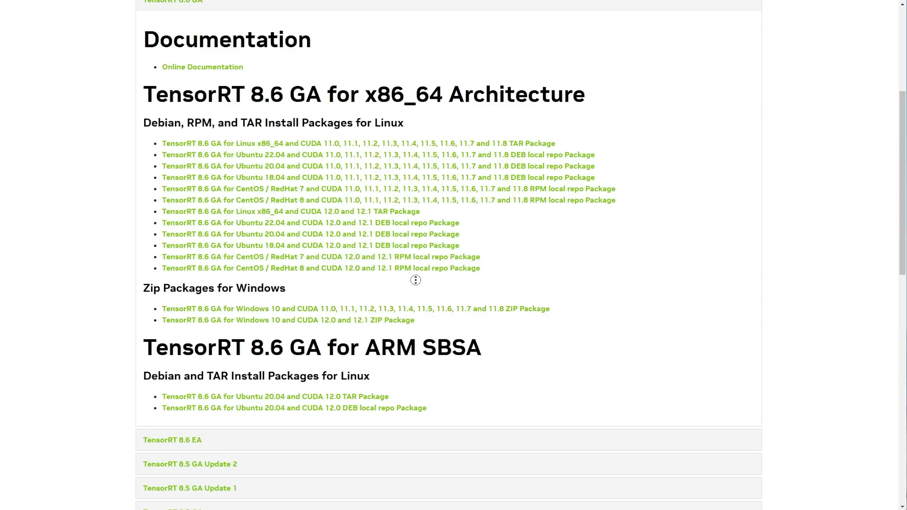
{"action": "scroll", "coordinate": [415, 284], "scroll_direction": "down", "scroll_amount": 1}
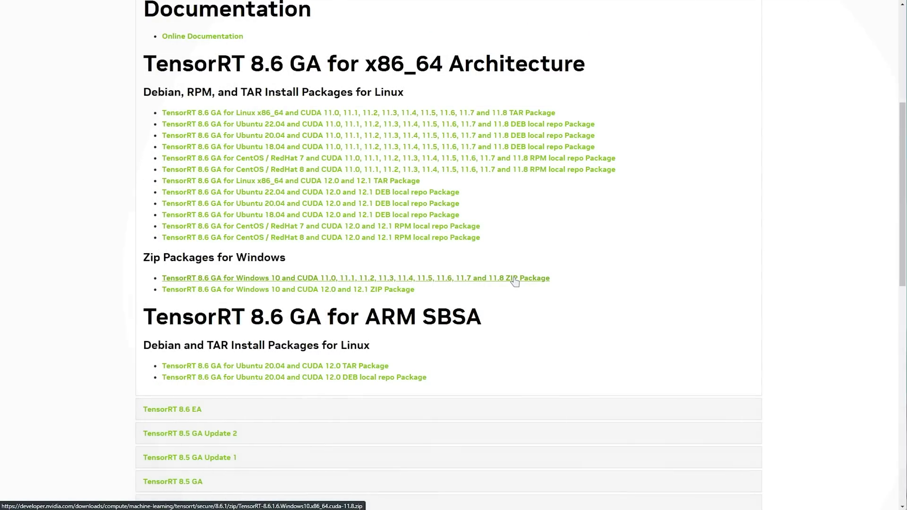
{"action": "left_click", "coordinate": [514, 278]}
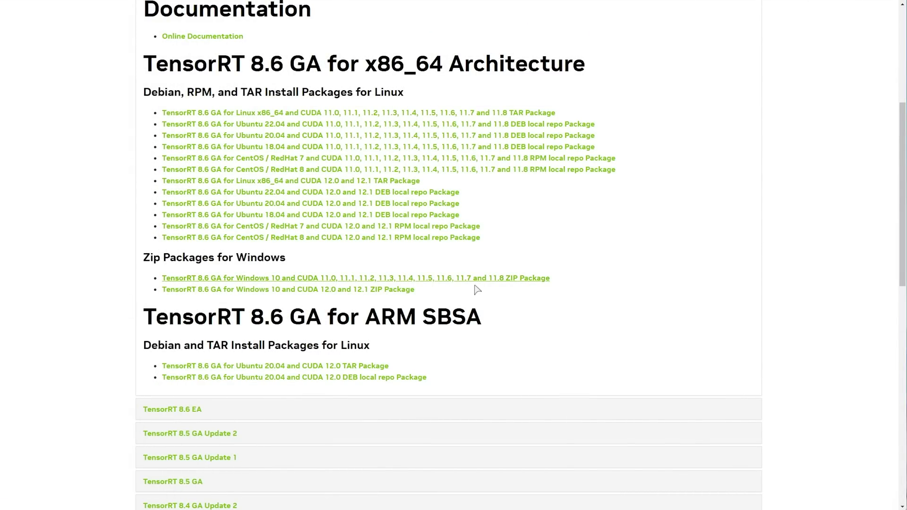
{"action": "key", "text": "Return"}
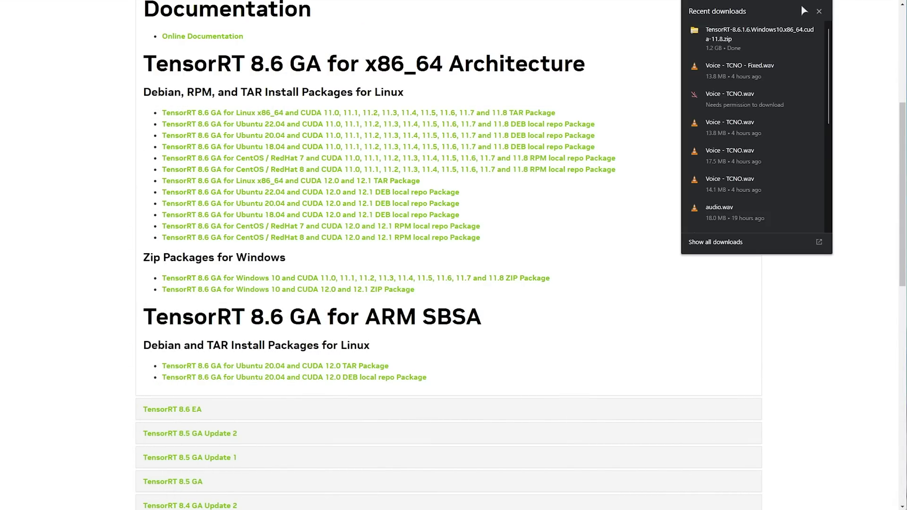
{"action": "left_click", "coordinate": [753, 45]}
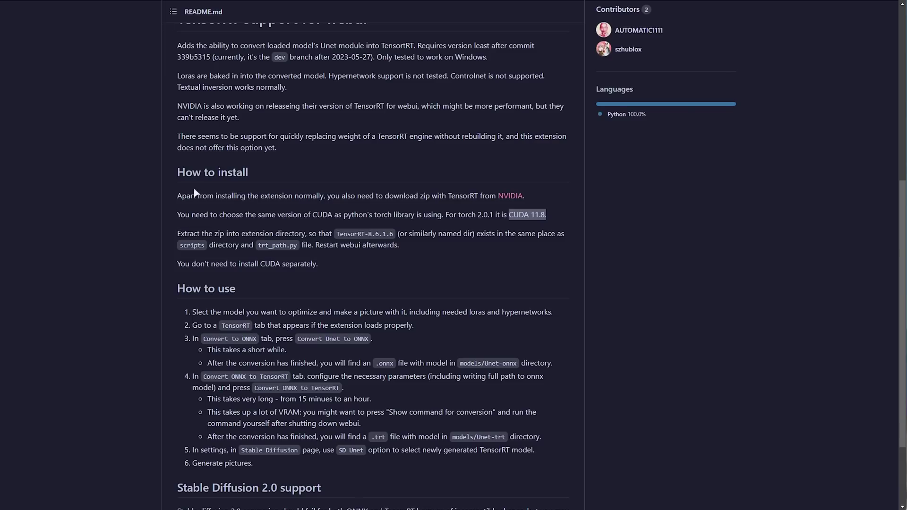
Reread the README's line about installing the extension normally and copy the GitHub address of stable-diffusion-webui-tensorrt
{"action": "left_click_drag", "start_coordinate": [178, 195], "coordinate": [475, 197]}
{"action": "left_click", "coordinate": [324, 295]}
{"action": "left_click", "coordinate": [396, 8]}
{"action": "key", "text": "ctrl+c"}
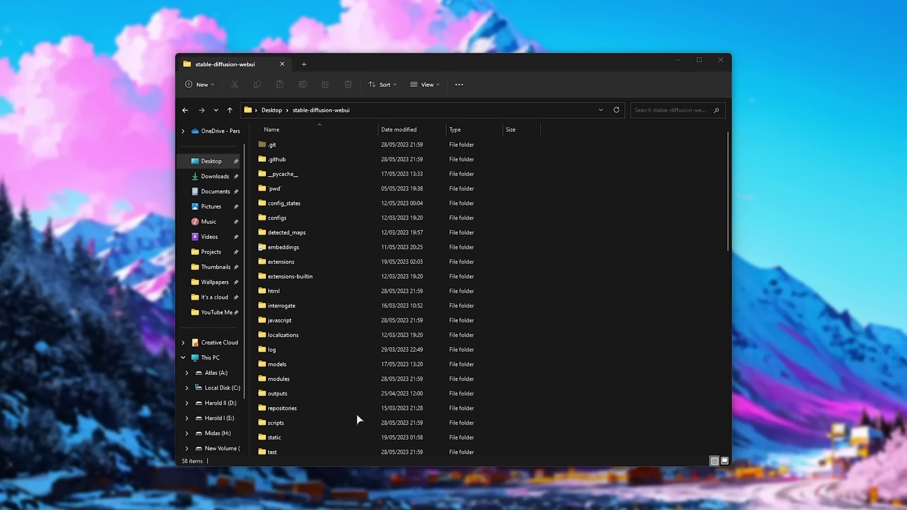
Launch the webui with webui-user - Copy.bat and load the list of available extensions from the default index
{"action": "scroll", "coordinate": [356, 416], "scroll_direction": "down", "scroll_amount": 10}
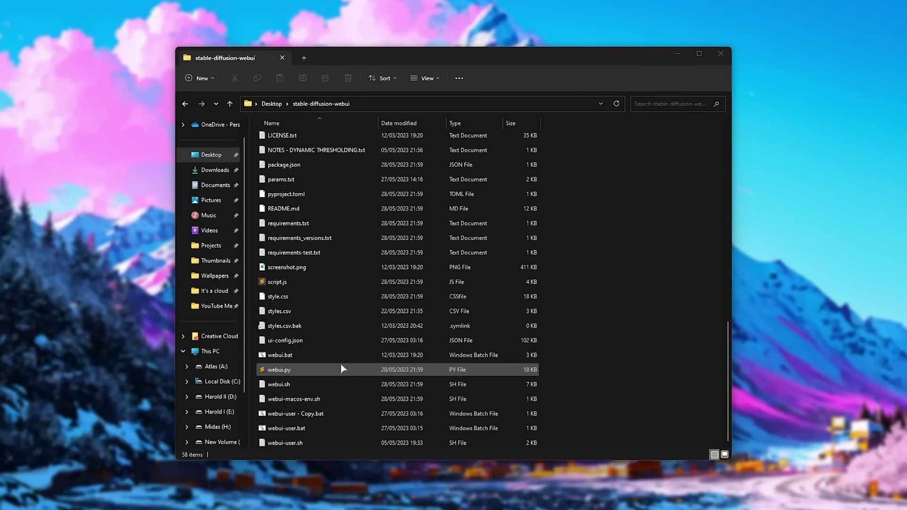
{"action": "left_click", "coordinate": [322, 415]}
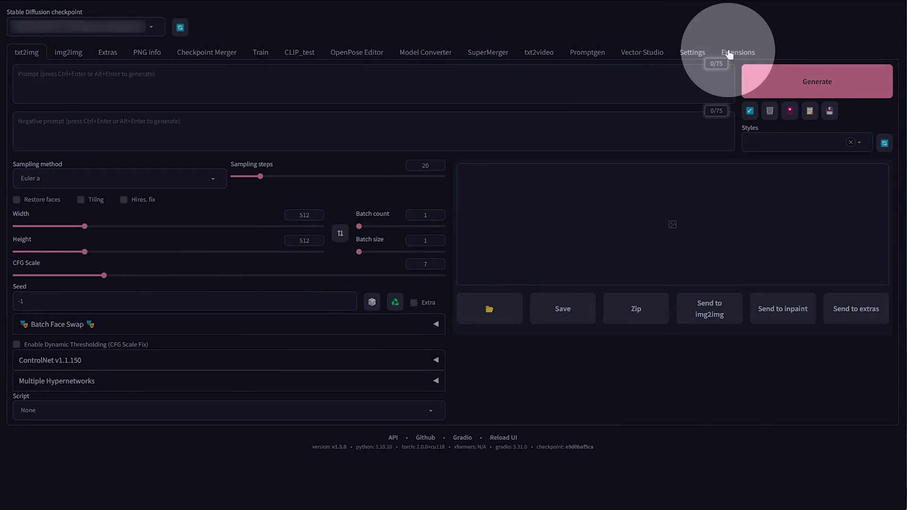
{"action": "left_click", "coordinate": [735, 53]}
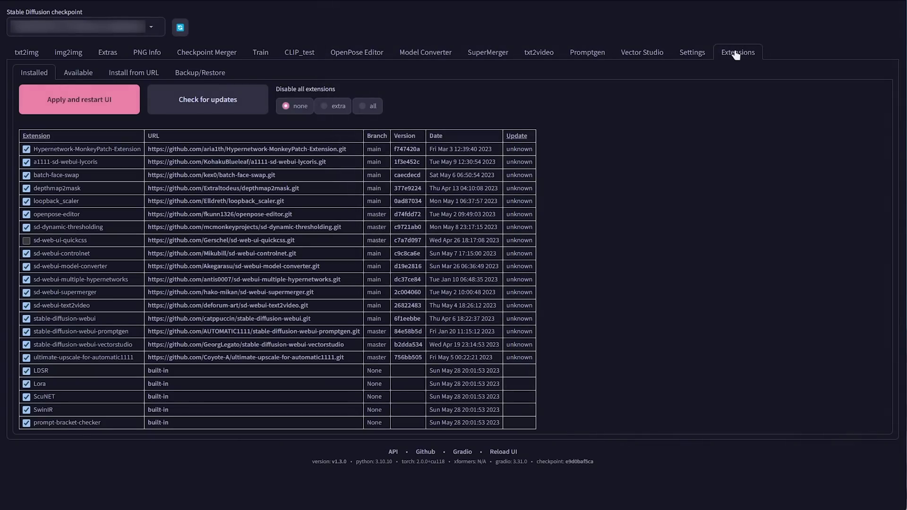
{"action": "left_click", "coordinate": [77, 75]}
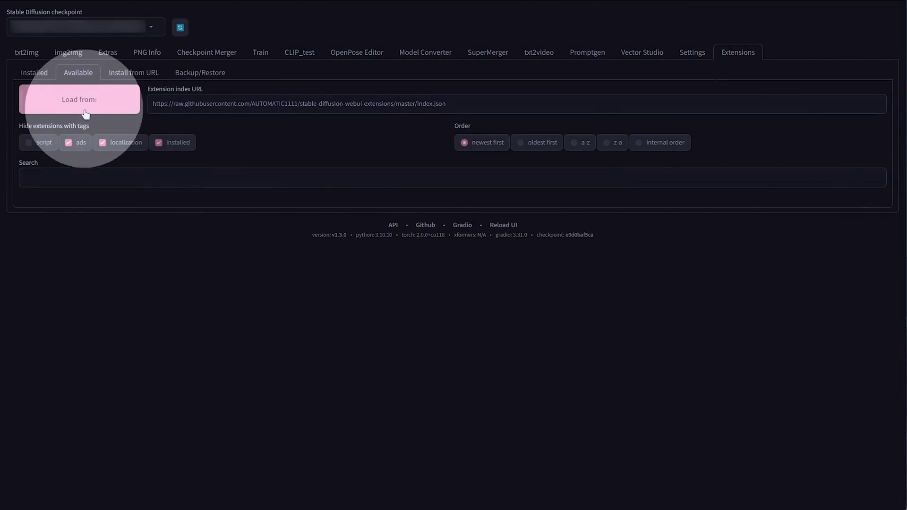
{"action": "left_click", "coordinate": [85, 114]}
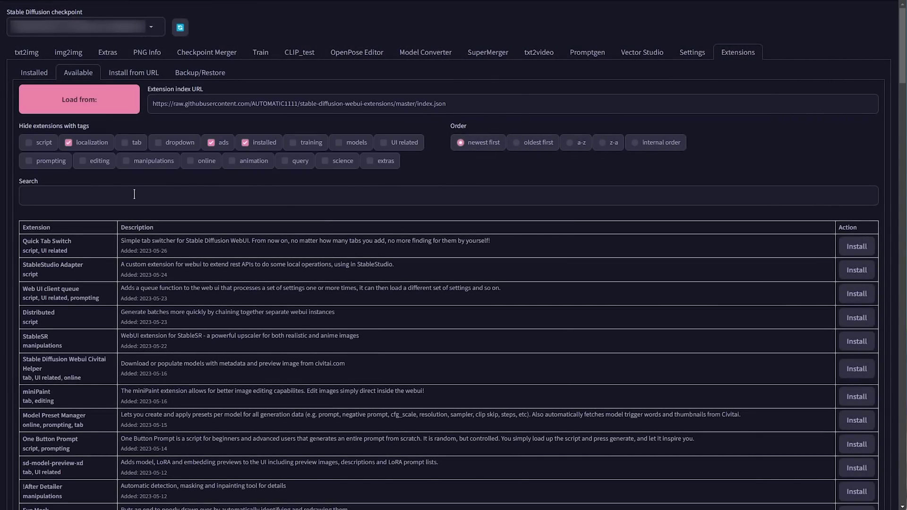
Search the available extensions for stable-diffusion-webui-tensorrt
{"action": "left_click", "coordinate": [135, 194]}
{"action": "key", "text": "ctrl+v"}
{"action": "left_click_drag", "start_coordinate": [124, 195], "coordinate": [25, 196]}
{"action": "key", "text": "BackSpace"}
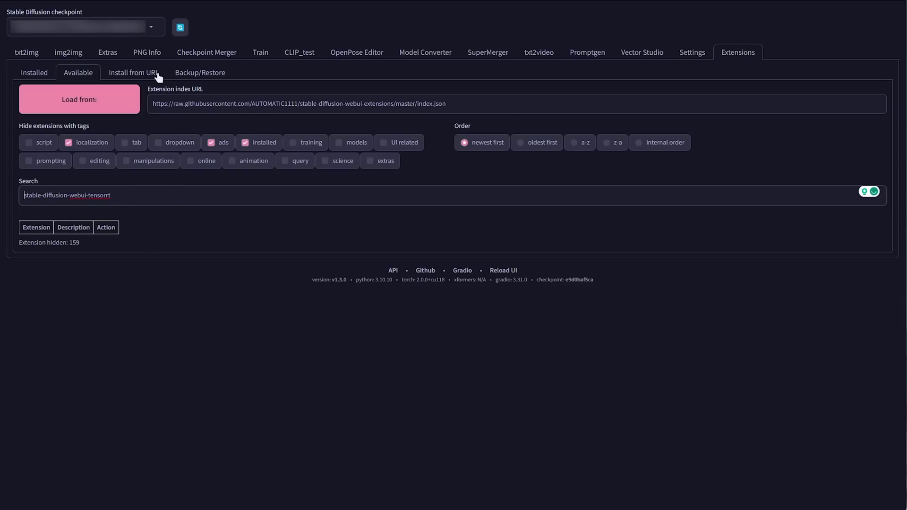
{"action": "key", "text": "ctrl"}
{"action": "key", "text": "ctrl"}
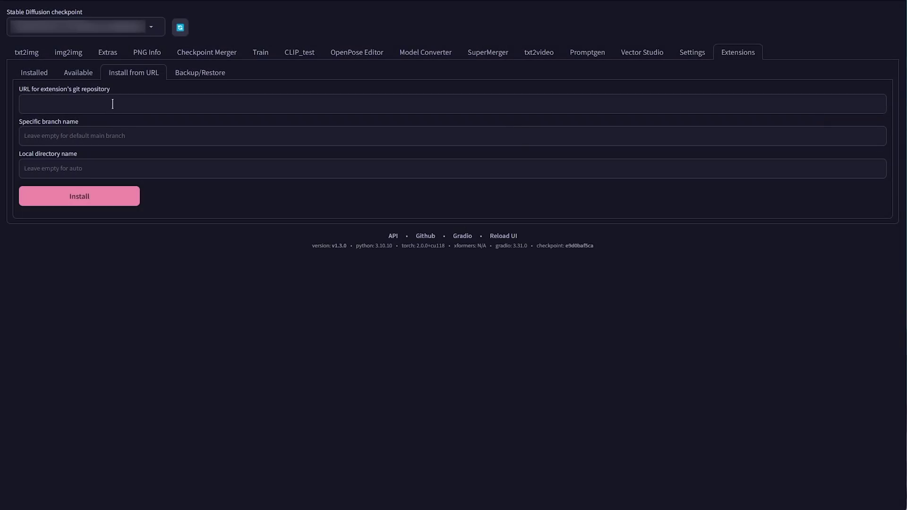
{"action": "left_click", "coordinate": [111, 103]}
{"action": "key", "text": "ctrl+v"}
{"action": "key", "text": "ctrl"}
{"action": "key", "text": "ctrl"}
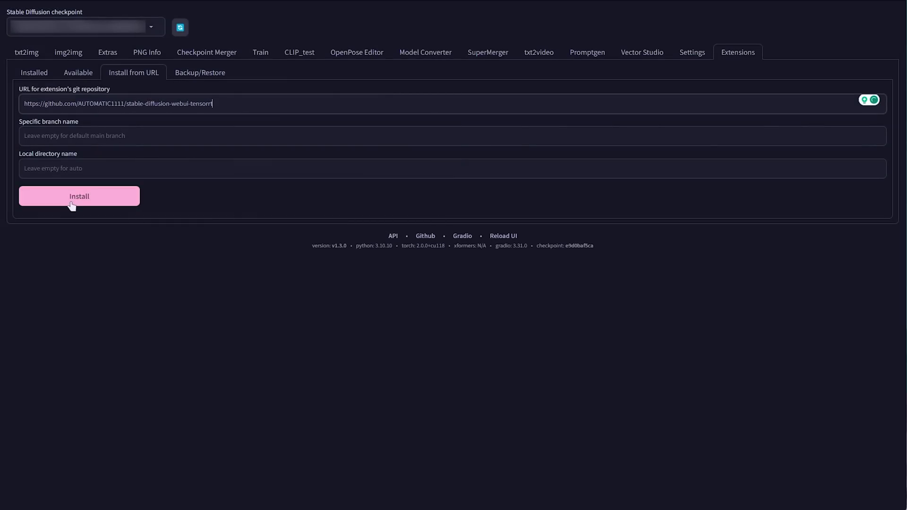
{"action": "left_click", "coordinate": [73, 202]}
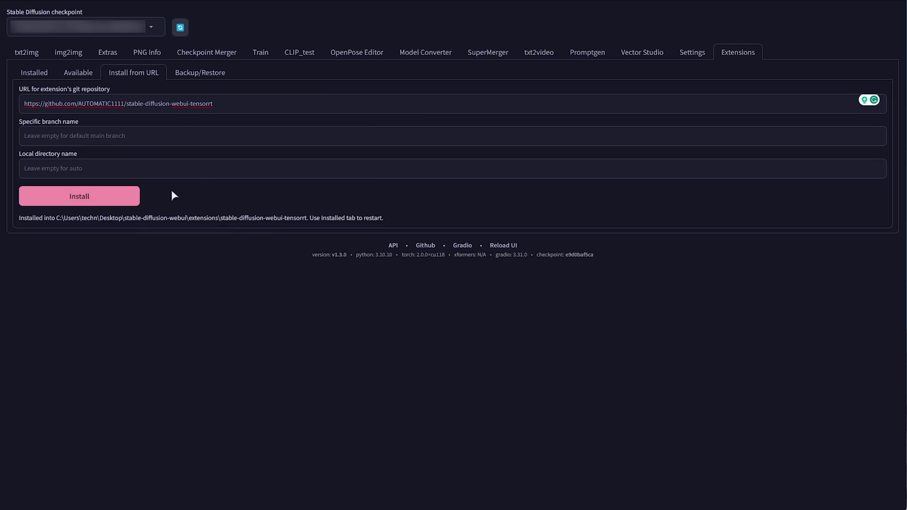
Select the extension's install path and reread the README on where to extract the zip and place the TensorRT-8.6.1.6 folder
{"action": "left_click_drag", "start_coordinate": [307, 218], "coordinate": [57, 219]}
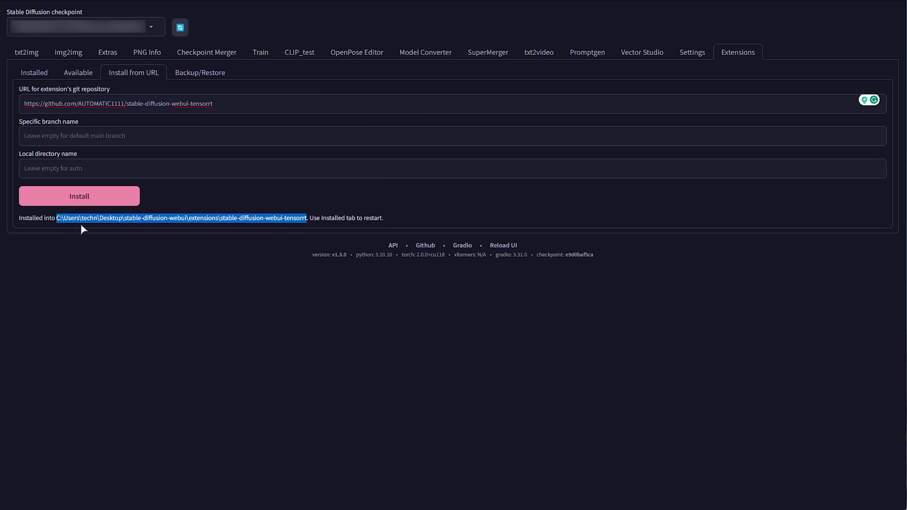
{"action": "key", "text": "alt+Tab"}
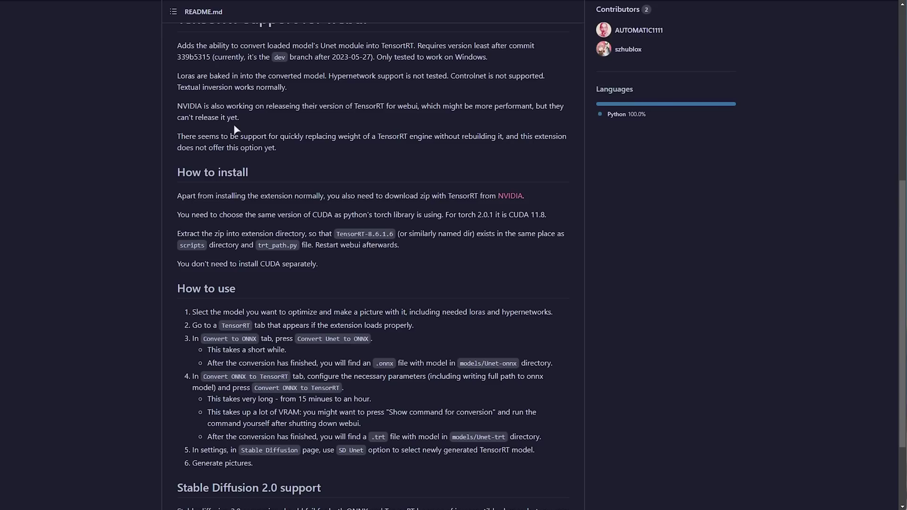
{"action": "scroll", "coordinate": [385, 188], "scroll_direction": "up", "scroll_amount": 2}
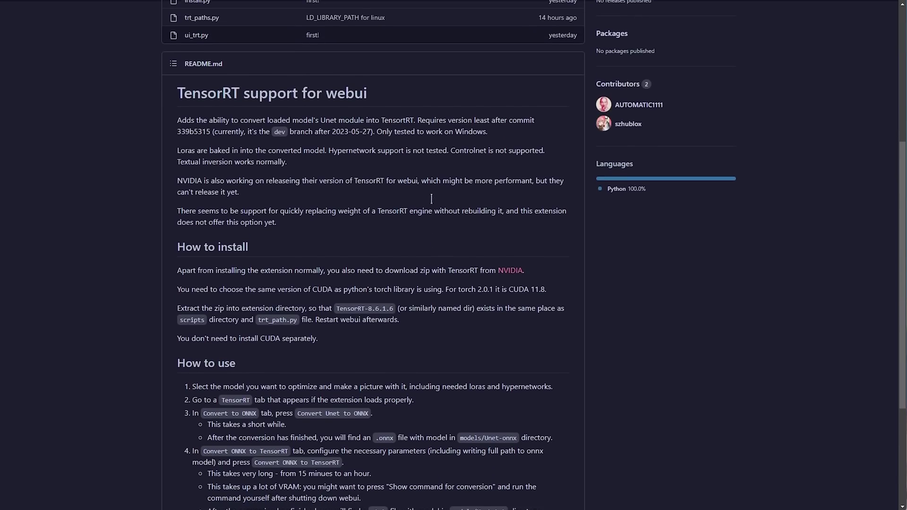
{"action": "scroll", "coordinate": [384, 187], "scroll_direction": "down", "scroll_amount": 4}
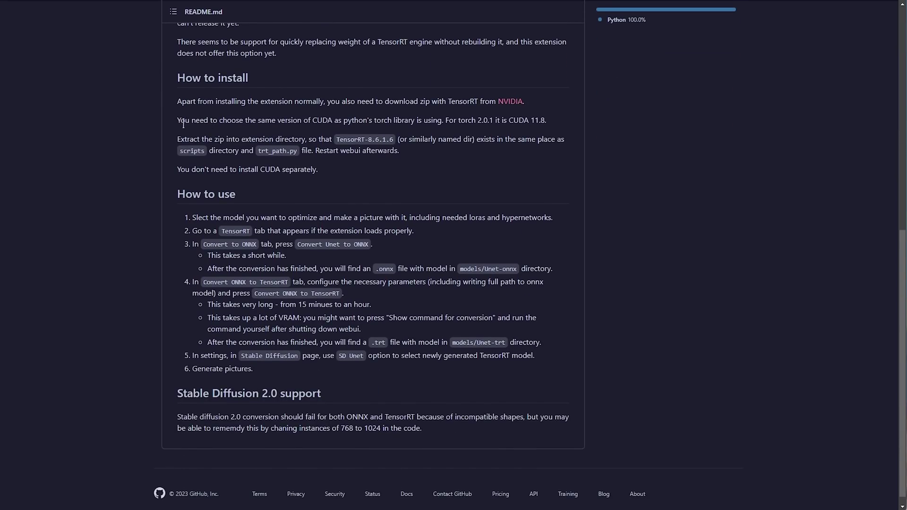
{"action": "left_click_drag", "start_coordinate": [178, 138], "coordinate": [224, 139]}
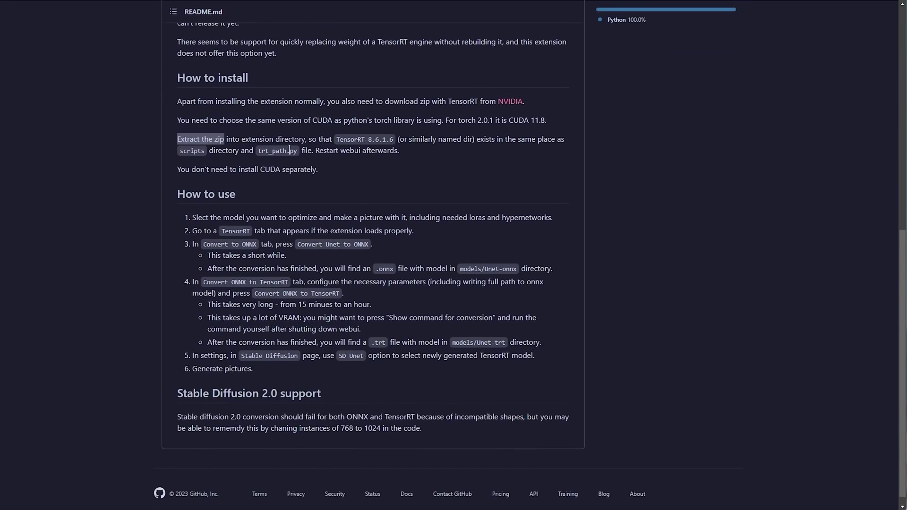
{"action": "left_click_drag", "start_coordinate": [335, 139], "coordinate": [394, 141]}
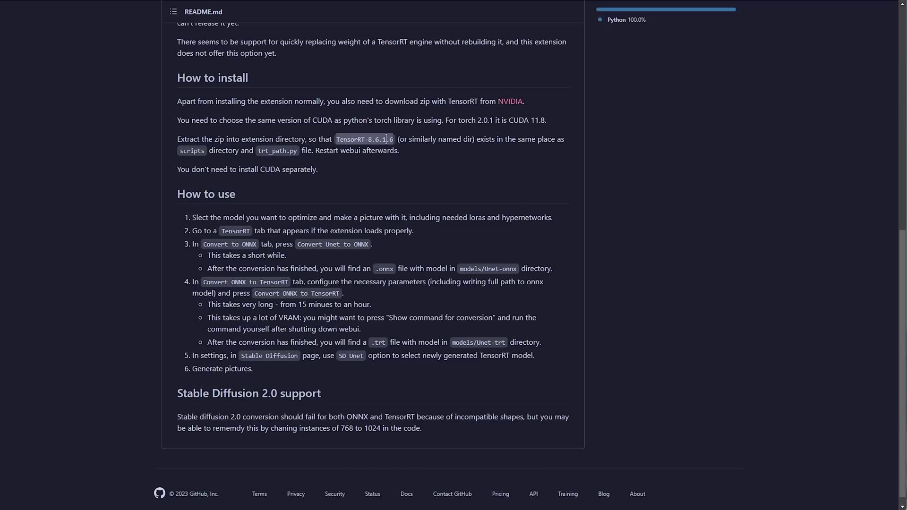
{"action": "left_click_drag", "start_coordinate": [258, 151], "coordinate": [290, 151]}
Compare the installed stable-diffusion-webui-tensorrt folder with the README, locating its scripts directory and trt_paths.py file
{"action": "left_click_drag", "start_coordinate": [906, 23], "coordinate": [322, 63]}
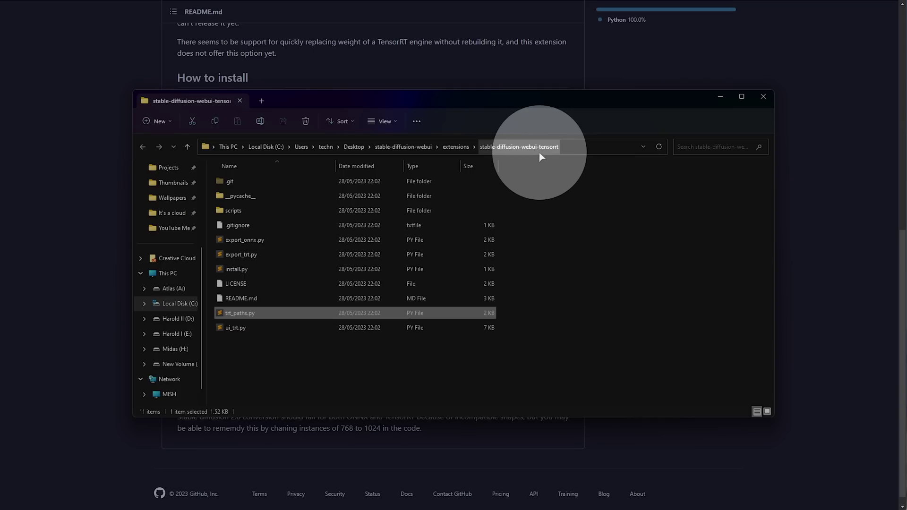
{"action": "left_click", "coordinate": [286, 214]}
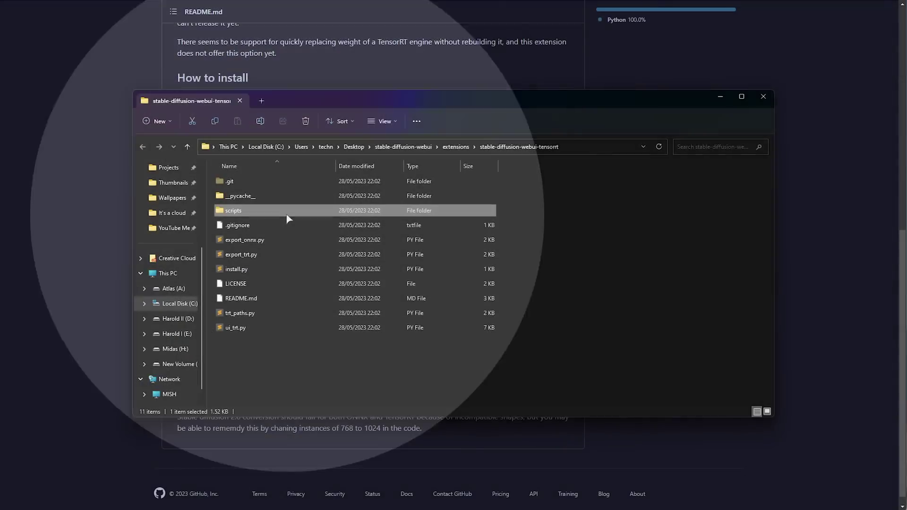
{"action": "left_click", "coordinate": [100, 221]}
{"action": "left_click_drag", "start_coordinate": [178, 139], "coordinate": [394, 139]}
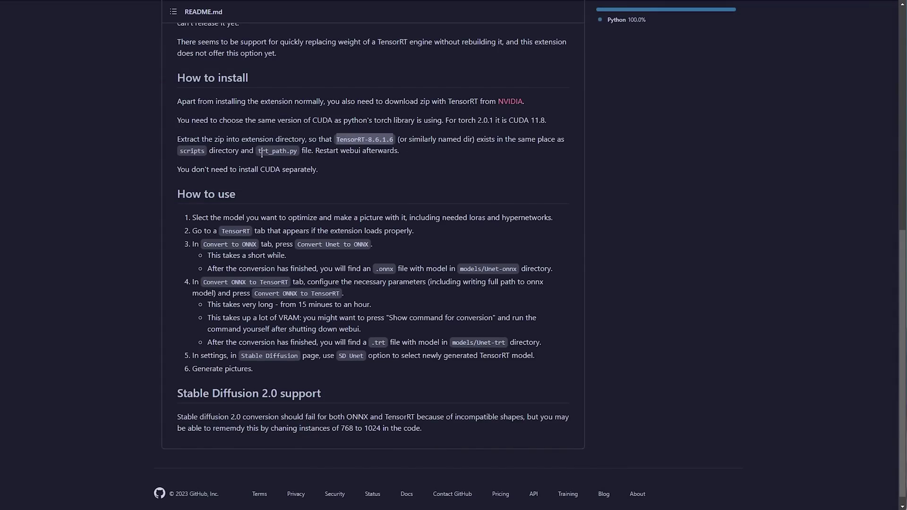
Open the downloaded TensorRT-8.6.1.6 zip in 7-Zip and set its window aside, minimizing the download folder
{"action": "key", "text": "alt+Tab"}
{"action": "left_click", "coordinate": [303, 194]}
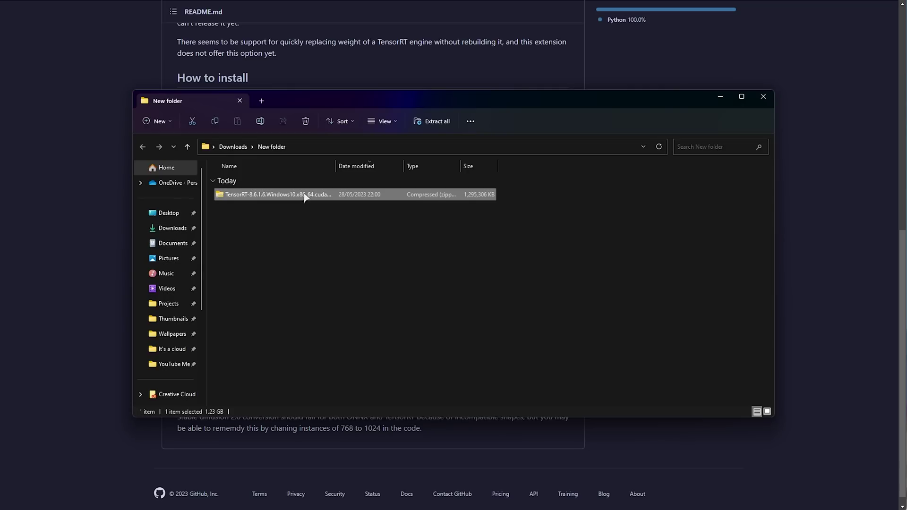
{"action": "right_click", "coordinate": [305, 195]}
{"action": "mouse_move", "coordinate": [343, 222]}
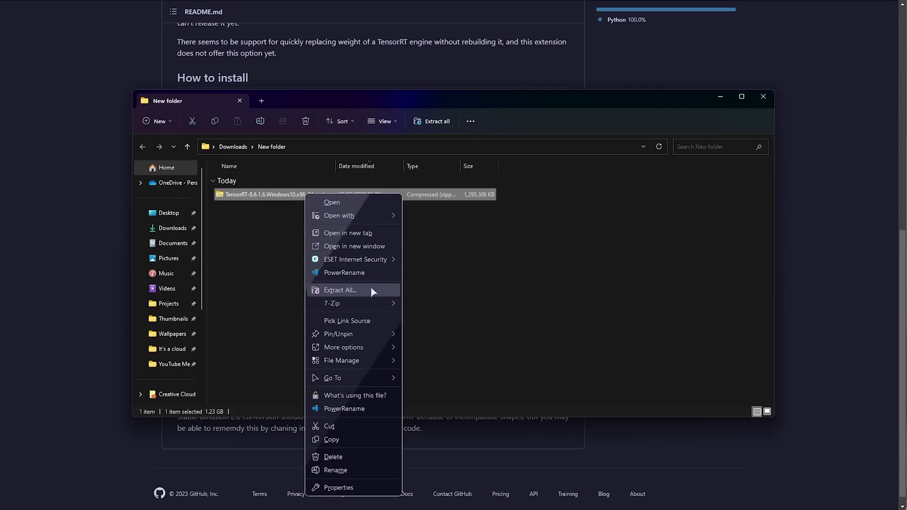
{"action": "mouse_move", "coordinate": [364, 303]}
{"action": "left_click", "coordinate": [440, 304]}
{"action": "left_click_drag", "start_coordinate": [456, 88], "coordinate": [759, 149]}
{"action": "left_click", "coordinate": [721, 98]}
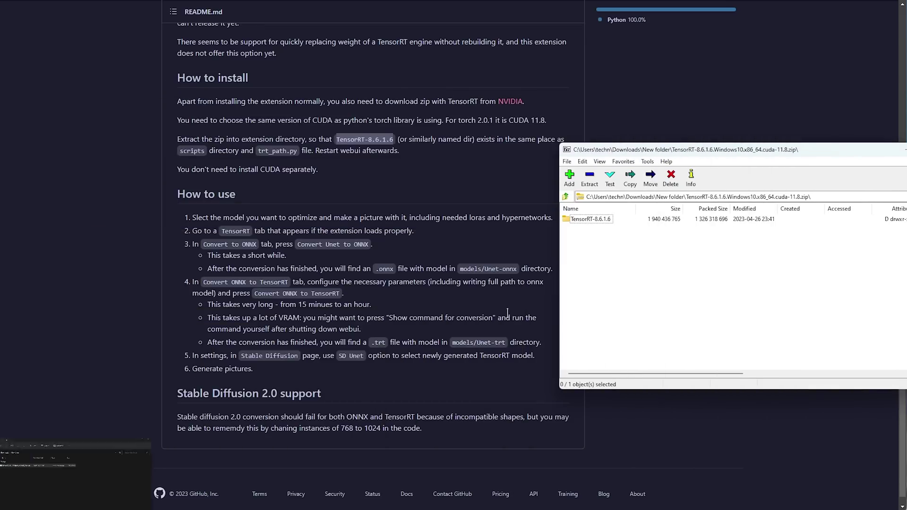
Extract the TensorRT-8.6.1.6 folder from the archive into the stable-diffusion-webui-tensorrt extension folder and close the archive
{"action": "key", "text": "alt+Tab"}
{"action": "left_click", "coordinate": [787, 248]}
{"action": "left_click", "coordinate": [585, 219]}
{"action": "left_click_drag", "start_coordinate": [584, 214], "coordinate": [519, 270]}
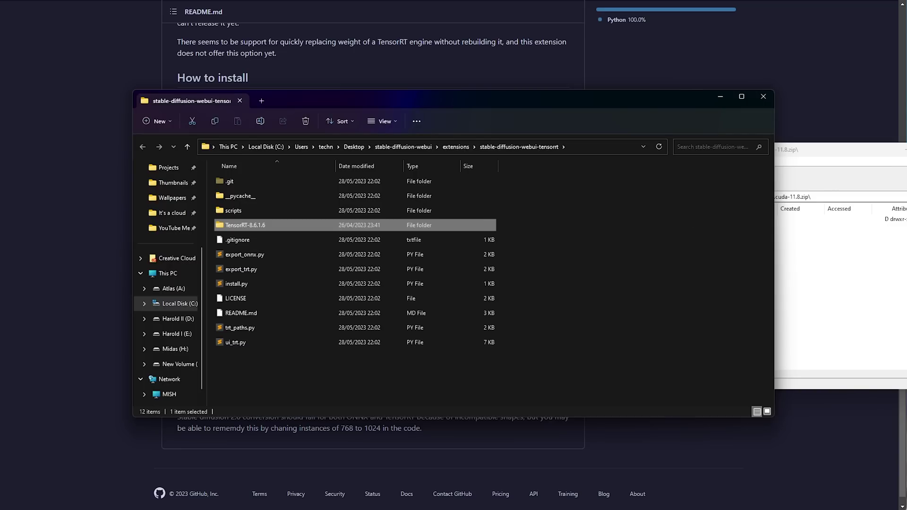
{"action": "key", "text": "alt+Tab"}
{"action": "key", "text": "alt+F4"}
Open the extracted TensorRT-8.6.1.6 folder in the extension directory to examine its contents
{"action": "double_click", "coordinate": [419, 221]}
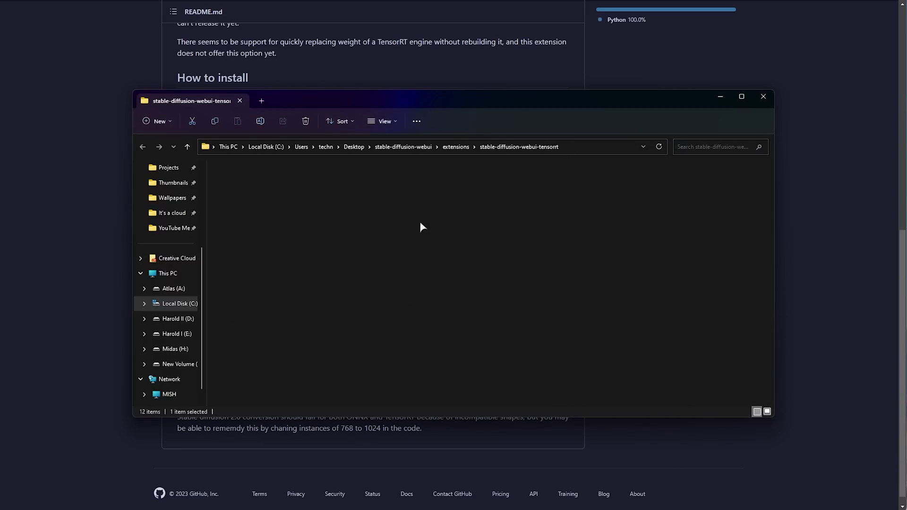
{"action": "key", "text": "Return"}
{"action": "left_click_drag", "start_coordinate": [495, 391], "coordinate": [367, 174]}
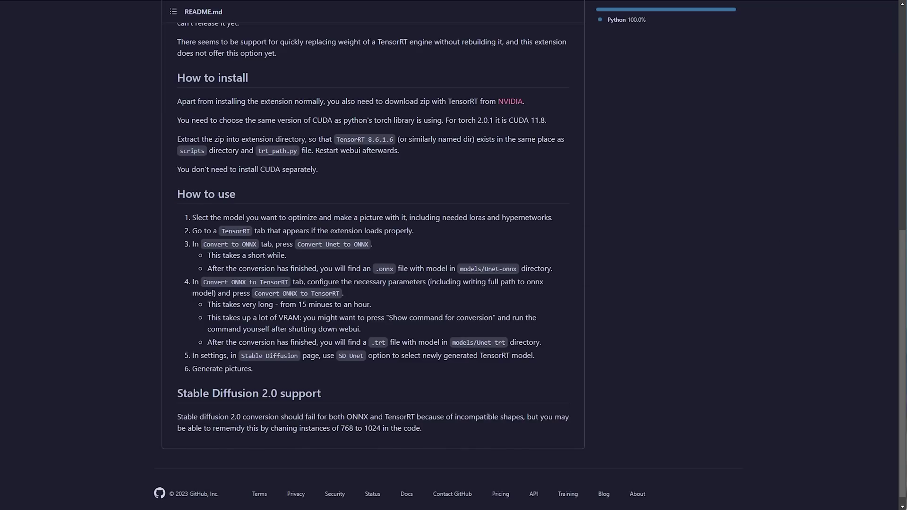
Read the README's note on installing CUDA separately and the start of its How to use section
{"action": "left_click_drag", "start_coordinate": [325, 173], "coordinate": [161, 163]}
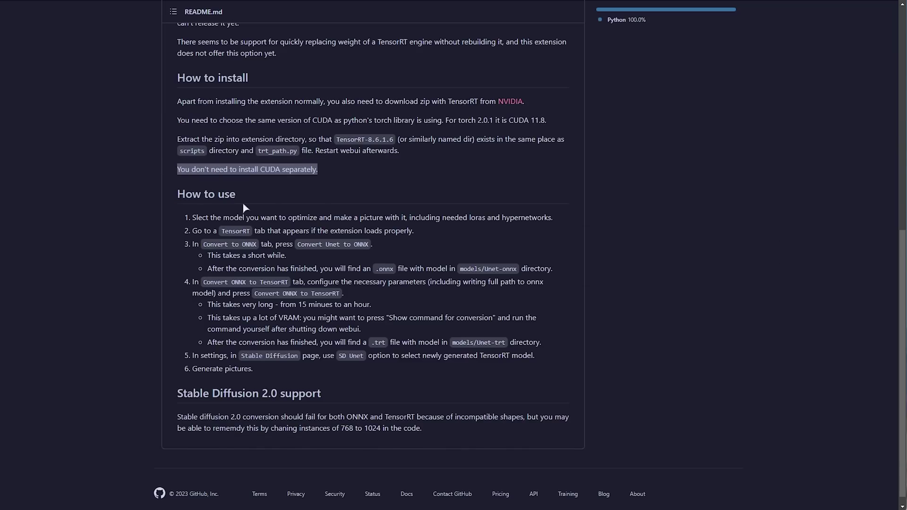
{"action": "left_click_drag", "start_coordinate": [183, 221], "coordinate": [565, 322]}
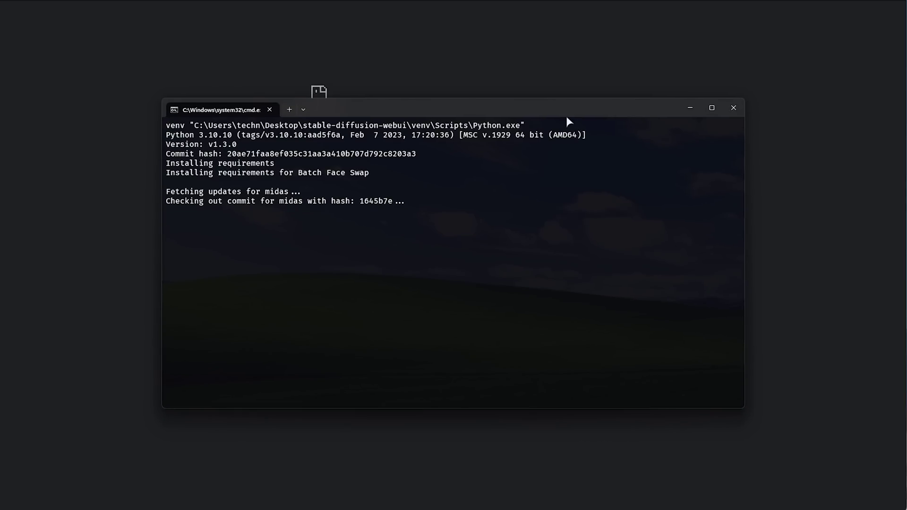
Switch to Everything and view the most recently modified files while the webui starts up
{"action": "key", "text": "alt+Tab"}
{"action": "left_click_drag", "start_coordinate": [408, 131], "coordinate": [524, 130]}
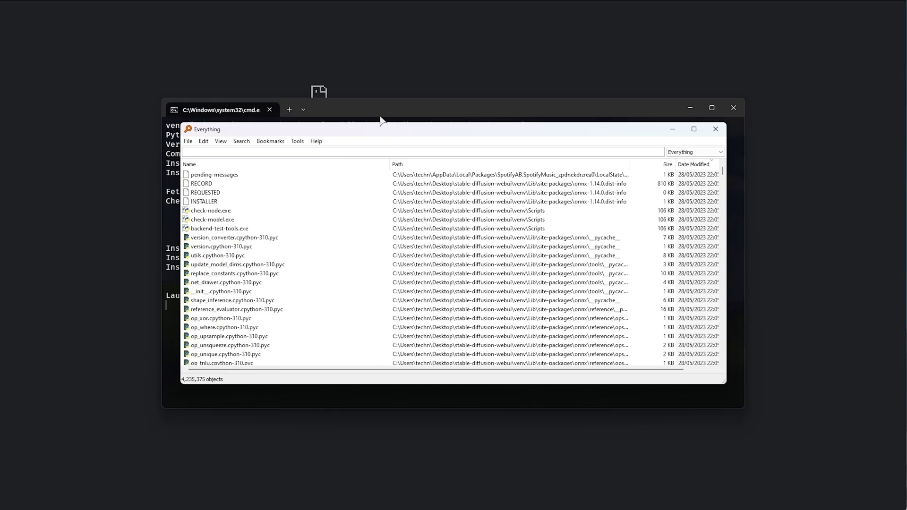
Examine the trt.py import error in the webui console and read the GitHub issue's replies on fixing the missing sd_unet import
{"action": "left_click_drag", "start_coordinate": [385, 132], "coordinate": [906, 131]}
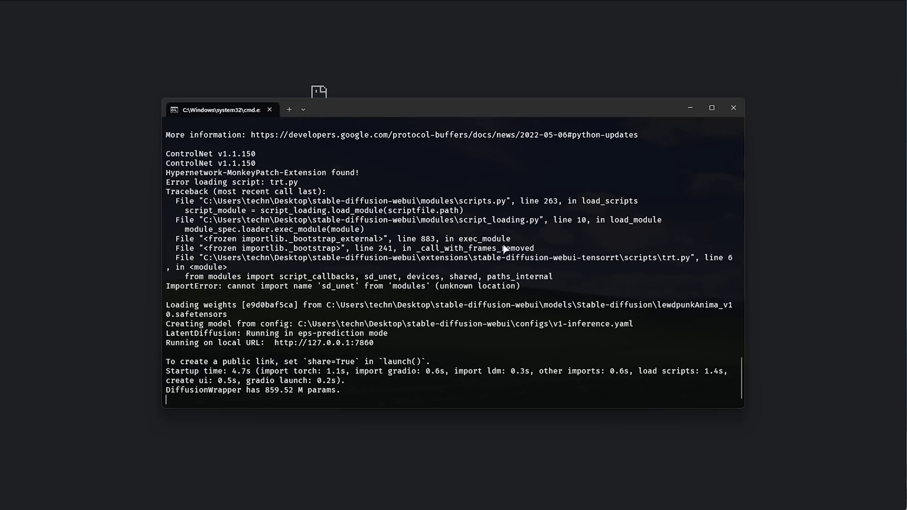
{"action": "left_click_drag", "start_coordinate": [228, 286], "coordinate": [354, 285]}
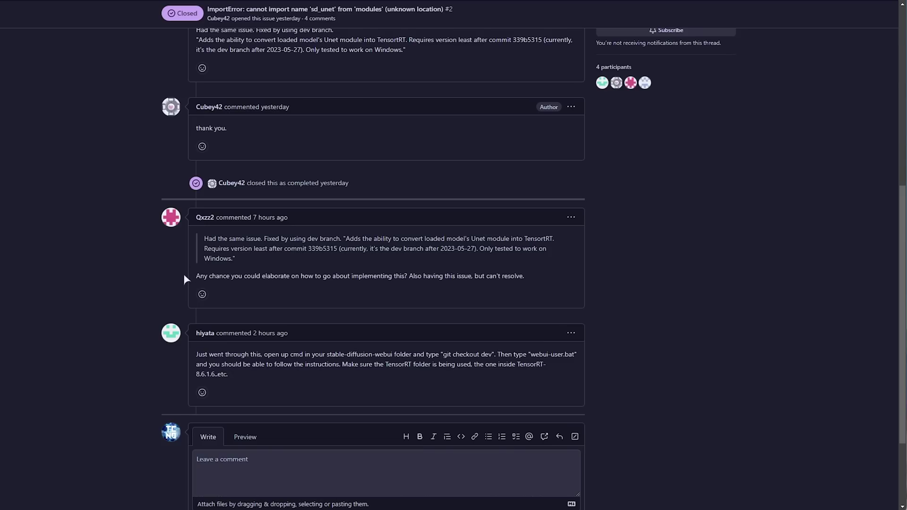
{"action": "left_click_drag", "start_coordinate": [200, 276], "coordinate": [511, 306]}
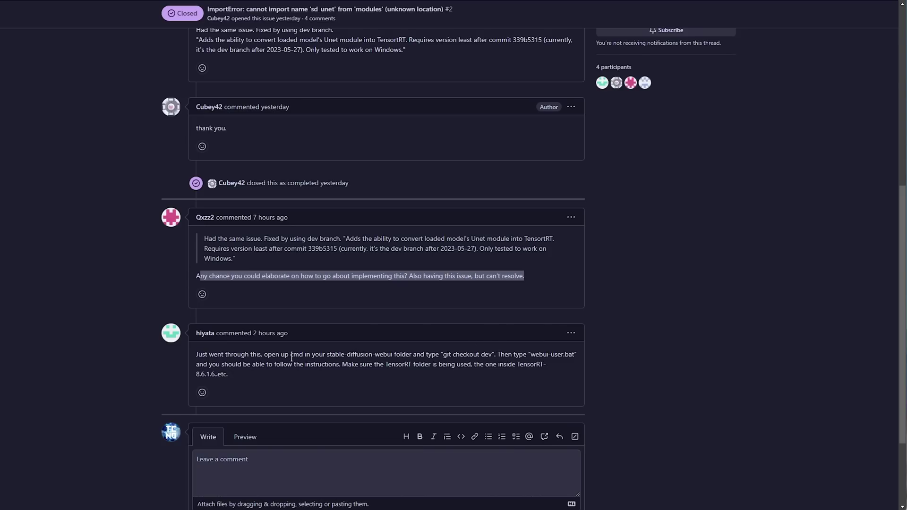
{"action": "left_click_drag", "start_coordinate": [443, 354], "coordinate": [574, 354]}
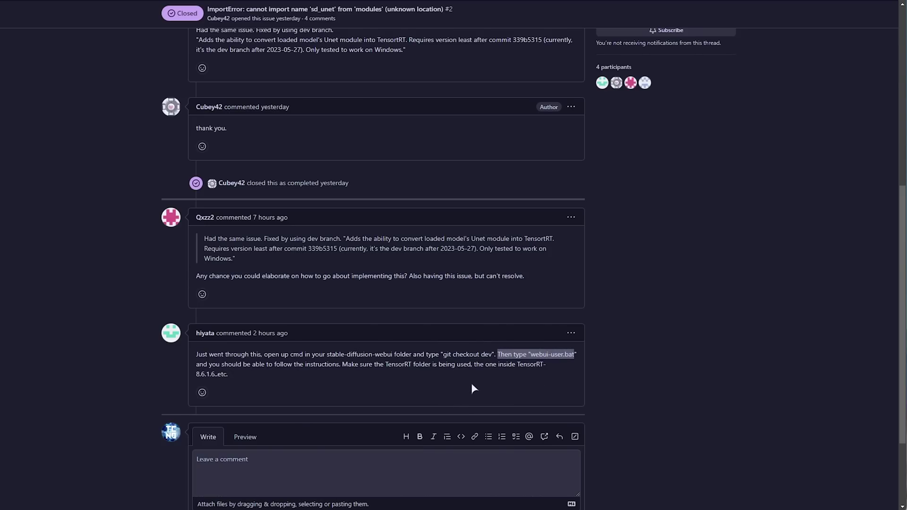
{"action": "left_click", "coordinate": [472, 383]}
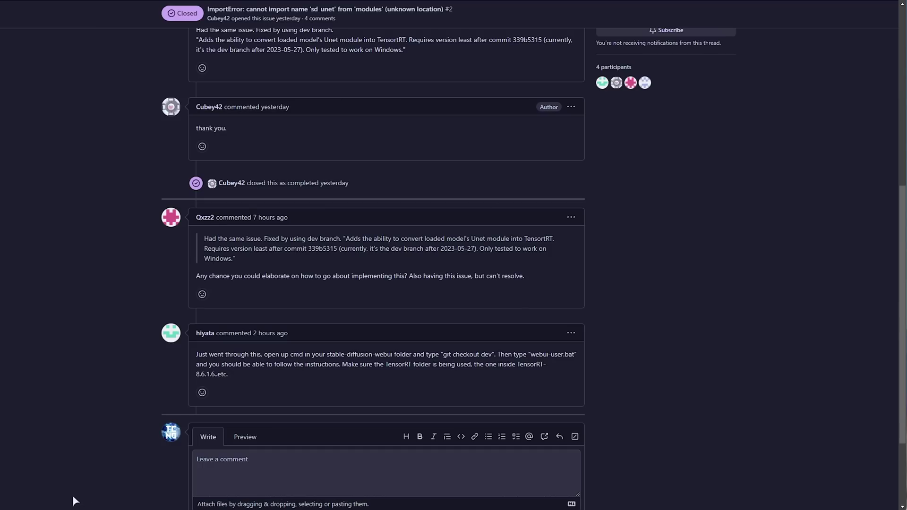
Open PowerShell in the stable-diffusion-webui folder and check out the dev branch with git
{"action": "key", "text": "alt+Tab"}
{"action": "left_click", "coordinate": [531, 150]}
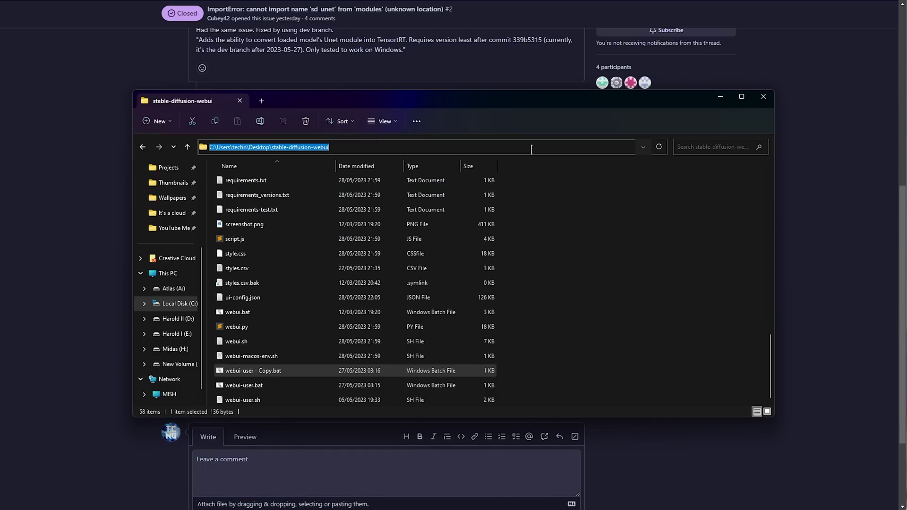
{"action": "type", "text": "pws"}
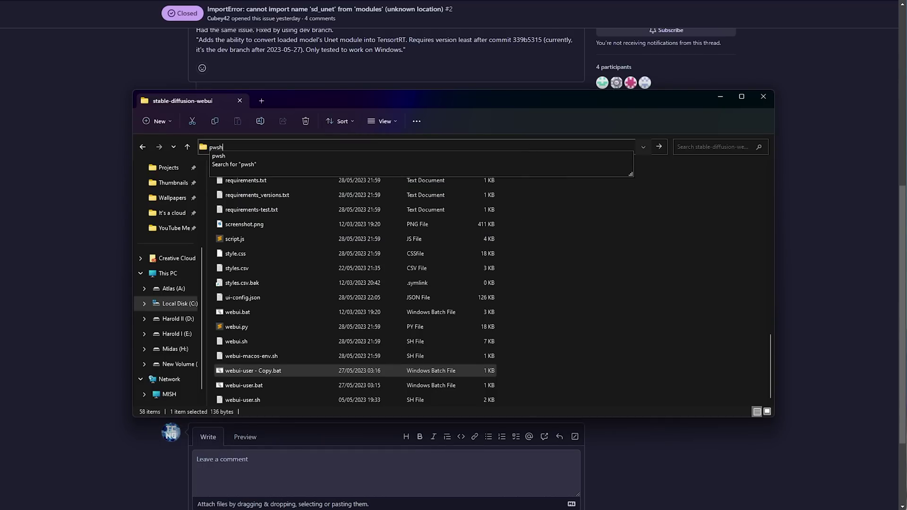
{"action": "type", "text": "h"}
{"action": "key", "text": "Return"}
{"action": "type", "text": "gi"}
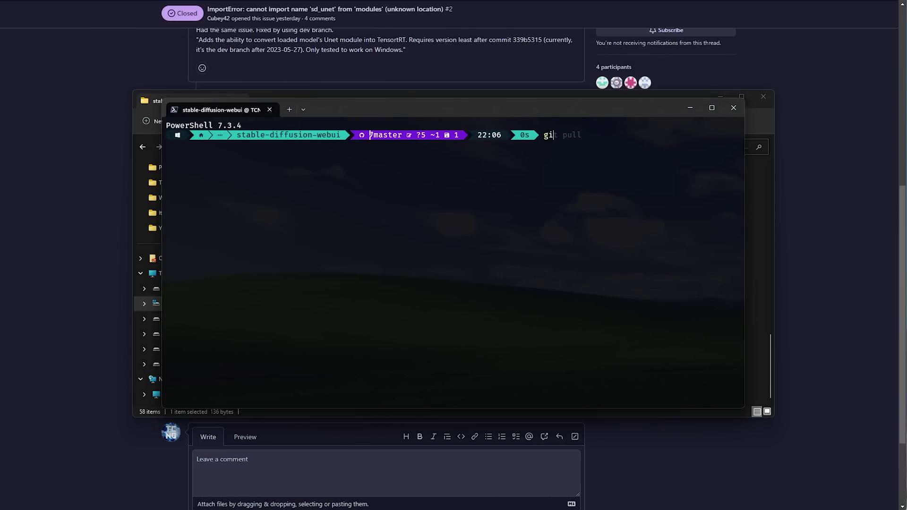
{"action": "type", "text": "t checkout dev"}
{"action": "key", "text": "Return"}
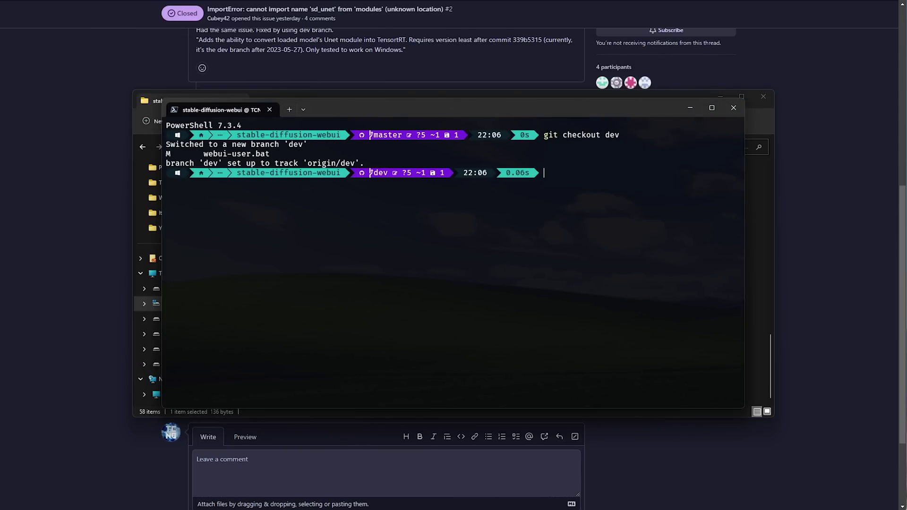
Clear the PowerShell console and launch the webui from webui-user - Copy.bat in the stable-diffusion-webui folder
{"action": "type", "text": "cls"}
{"action": "key", "text": "Return"}
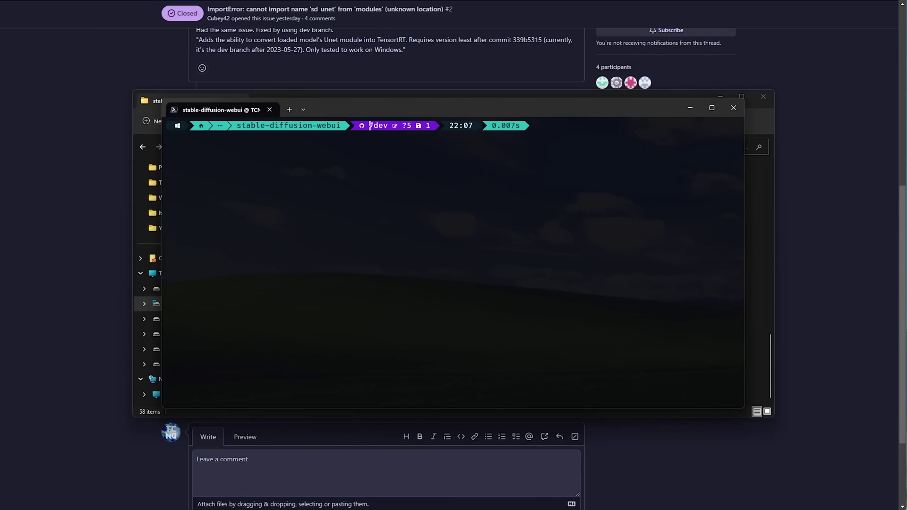
{"action": "left_click", "coordinate": [636, 95]}
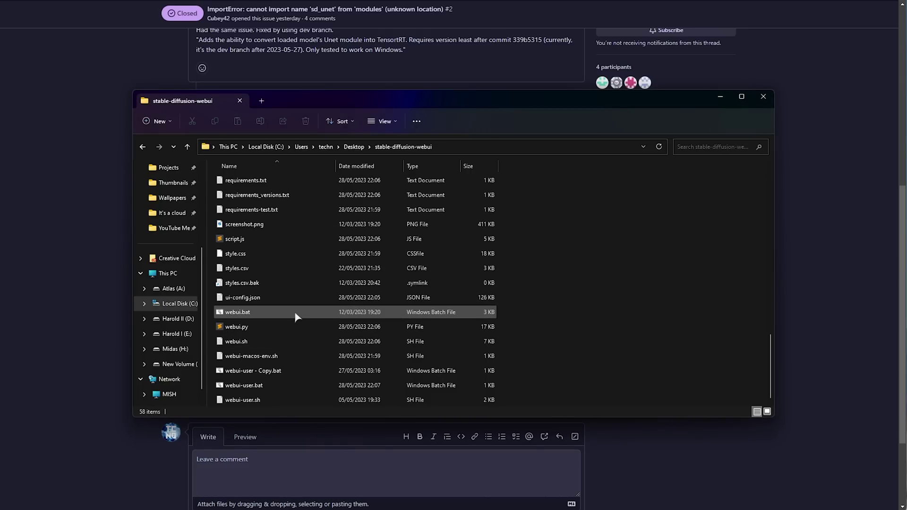
{"action": "double_click", "coordinate": [291, 371]}
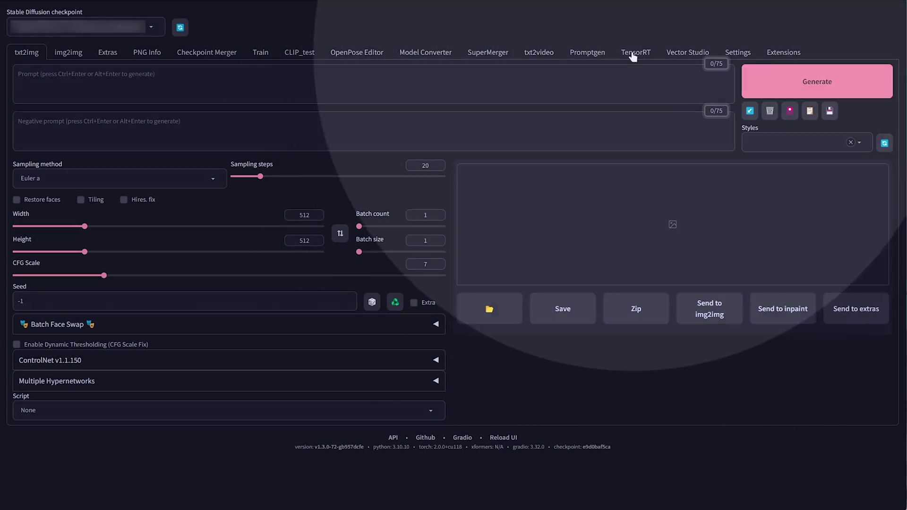
Open the webui's TensorRT page, look at both conversion sections, and read the note about converting the loaded checkpoint into ONNX
{"action": "left_click", "coordinate": [635, 56]}
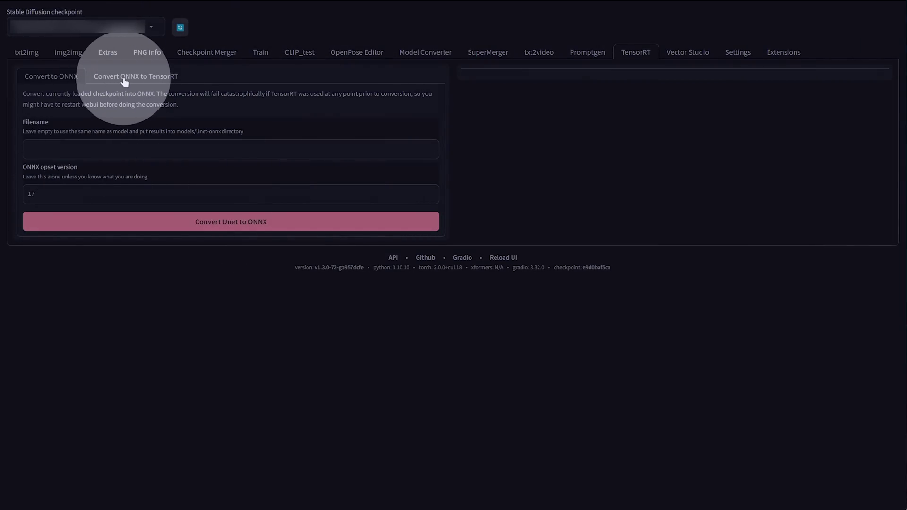
{"action": "left_click", "coordinate": [127, 83]}
{"action": "left_click", "coordinate": [54, 80]}
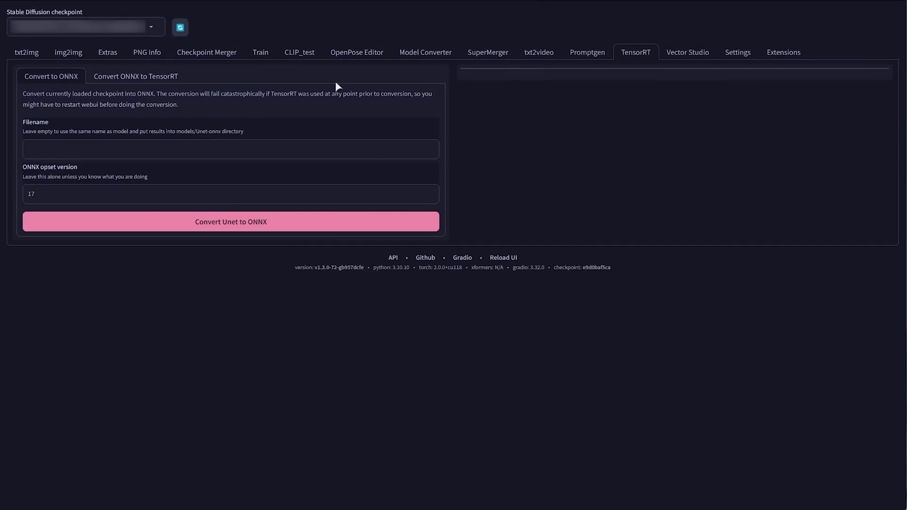
{"action": "left_click_drag", "start_coordinate": [23, 94], "coordinate": [156, 93]}
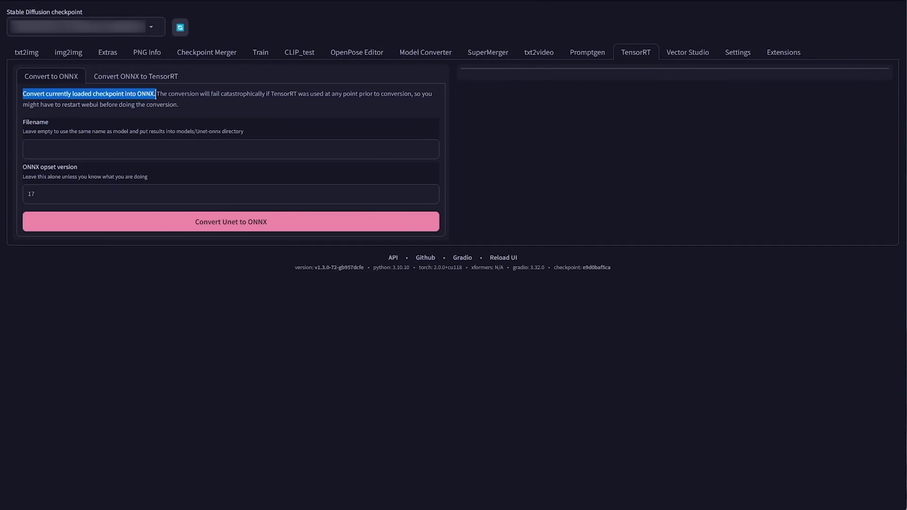
{"action": "left_click", "coordinate": [245, 93]}
{"action": "double_click", "coordinate": [281, 94]}
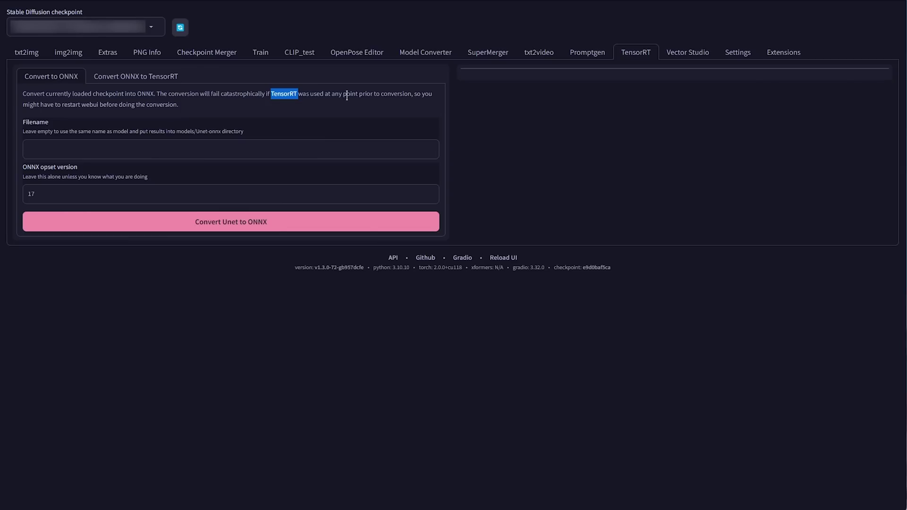
{"action": "left_click_drag", "start_coordinate": [344, 94], "coordinate": [411, 94]}
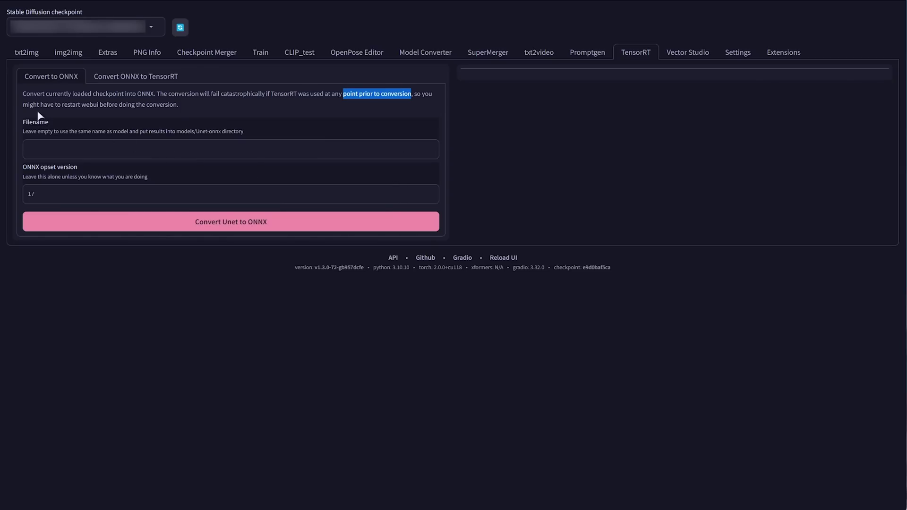
{"action": "left_click_drag", "start_coordinate": [25, 104], "coordinate": [162, 102]}
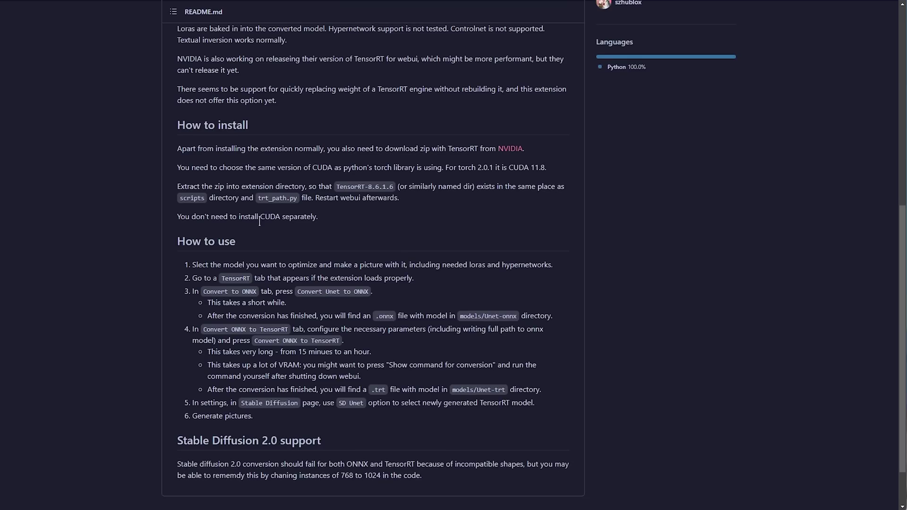
Read the first How to use instruction in the extension's README about selecting a model and including needed loras and hypernetworks
{"action": "scroll", "coordinate": [259, 220], "scroll_direction": "down", "scroll_amount": 2}
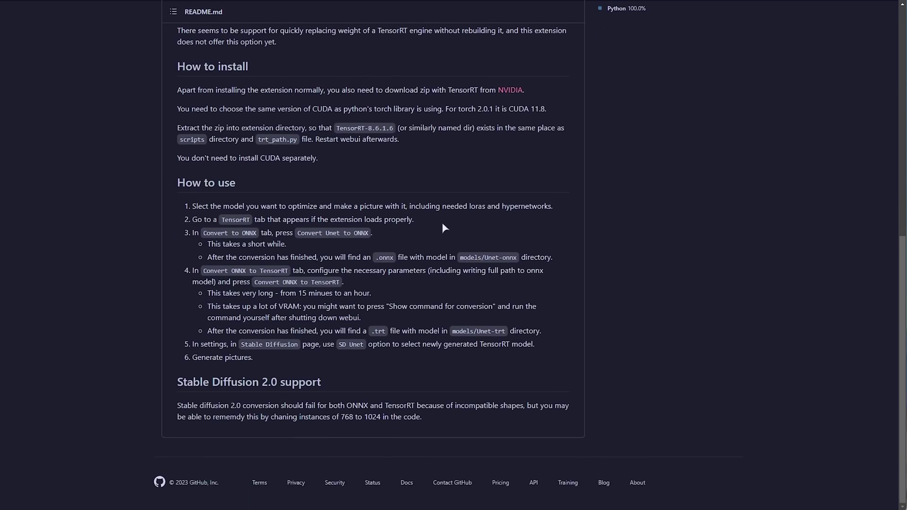
{"action": "left_click_drag", "start_coordinate": [425, 206], "coordinate": [550, 207]}
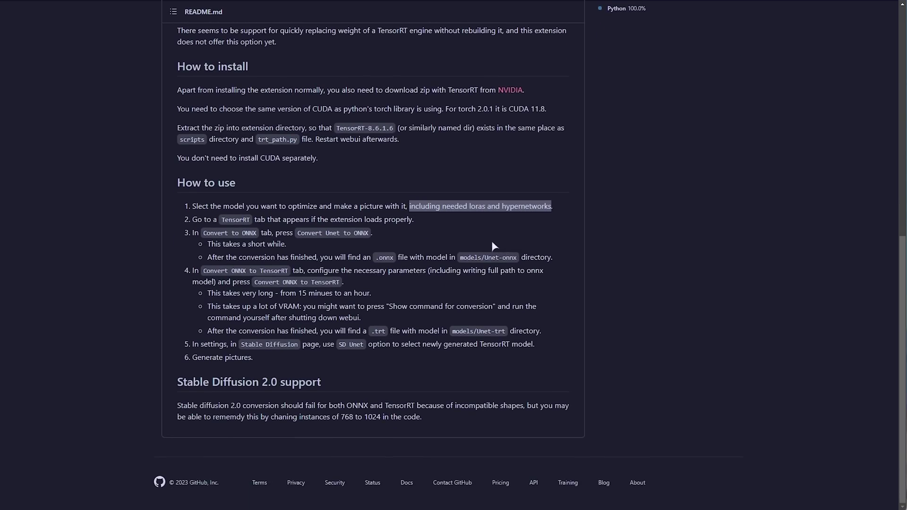
{"action": "double_click", "coordinate": [232, 206]}
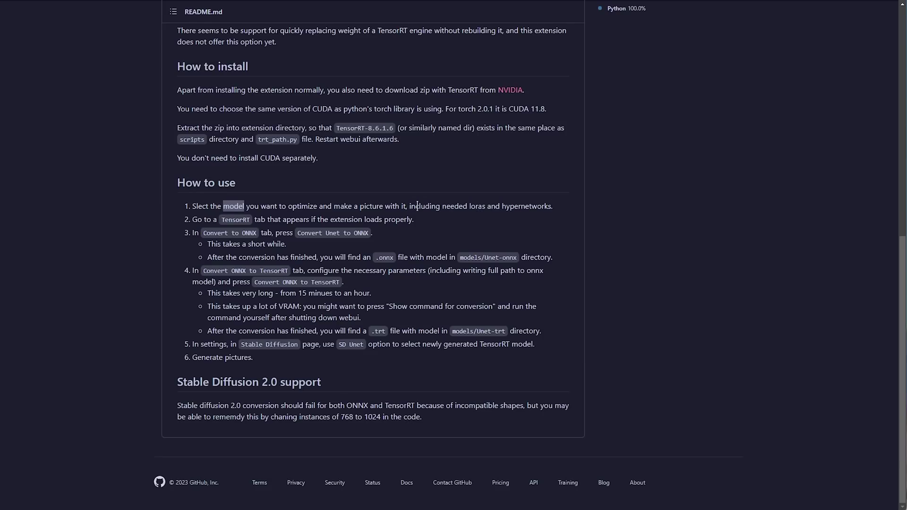
{"action": "left_click_drag", "start_coordinate": [470, 206], "coordinate": [551, 206]}
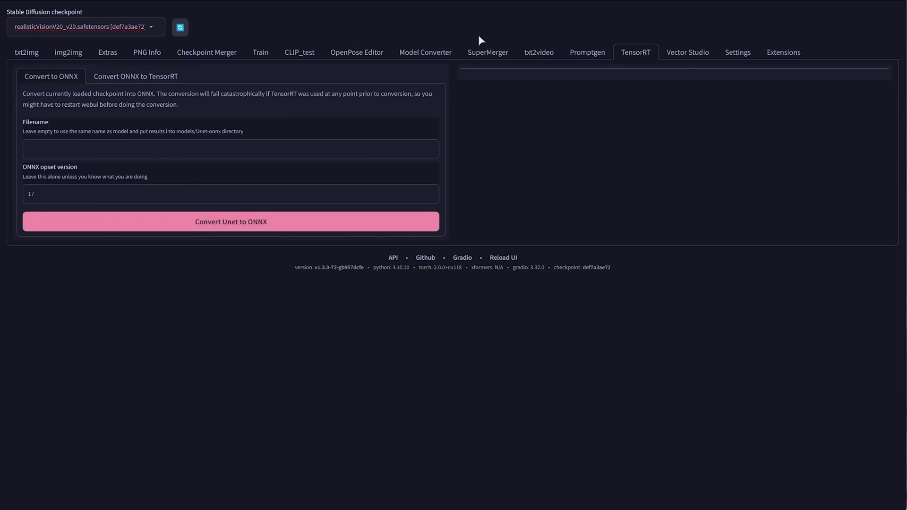
Examine the Extra Networks settings, including the options for adding a hypernetwork, LyCORIS or Lora to the prompt
{"action": "left_click", "coordinate": [742, 54]}
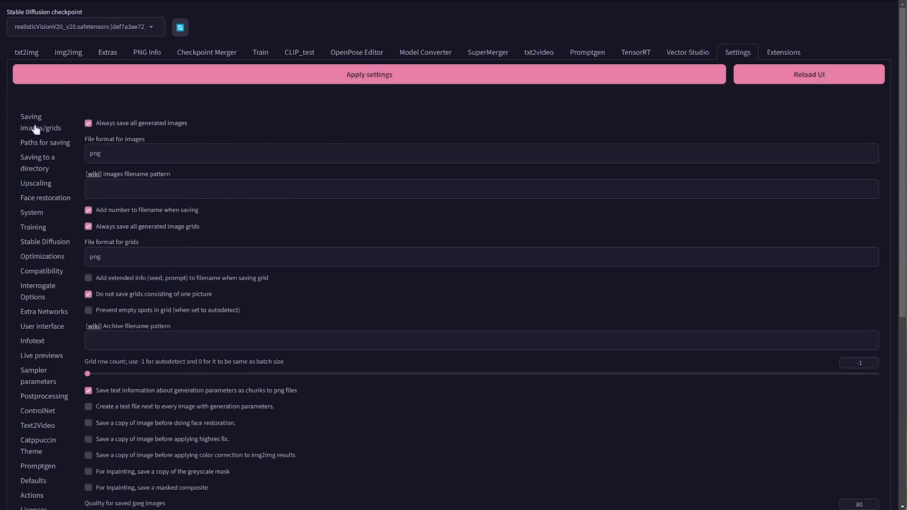
{"action": "left_click", "coordinate": [44, 311]}
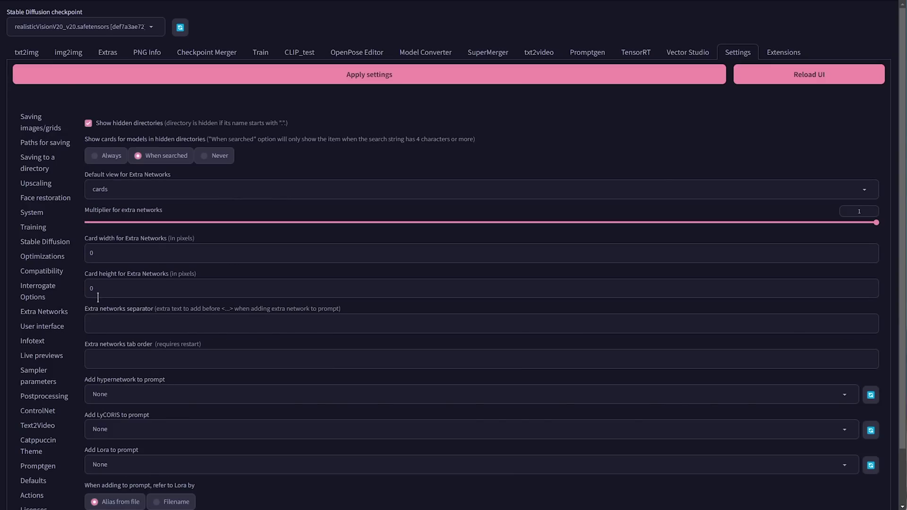
{"action": "scroll", "coordinate": [109, 289], "scroll_direction": "down", "scroll_amount": 2}
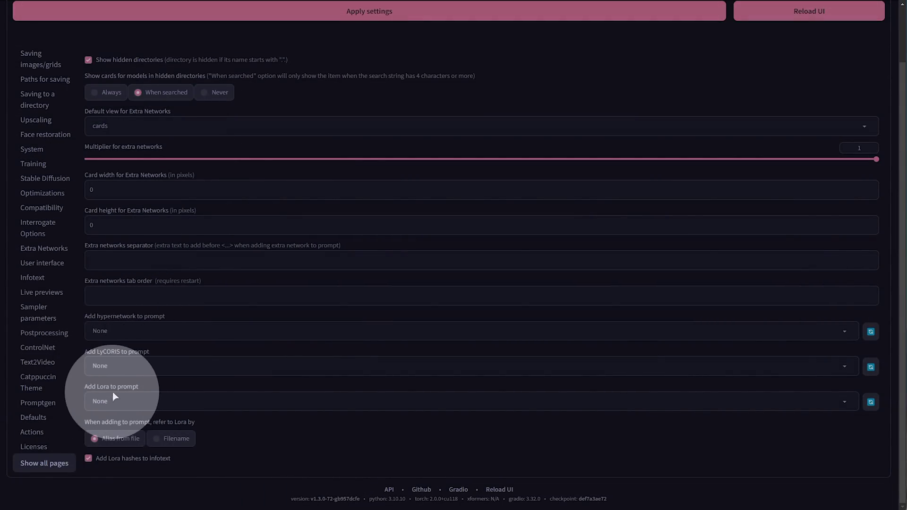
{"action": "left_click", "coordinate": [389, 124]}
{"action": "scroll", "coordinate": [388, 124], "scroll_direction": "up", "scroll_amount": 2}
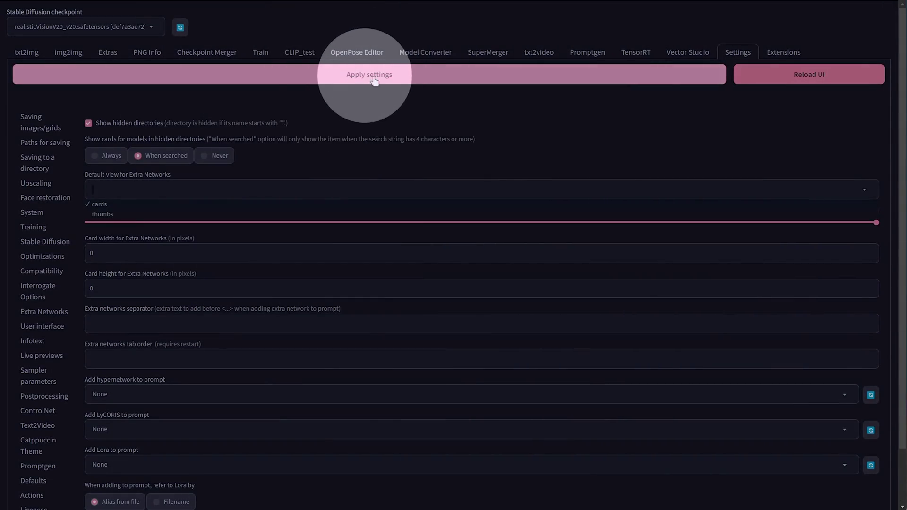
Try to convert the realisticVisionV20_v20 checkpoint's Unet to ONNX with an empty filename and opset version 17, and inspect the console output
{"action": "left_click", "coordinate": [635, 54]}
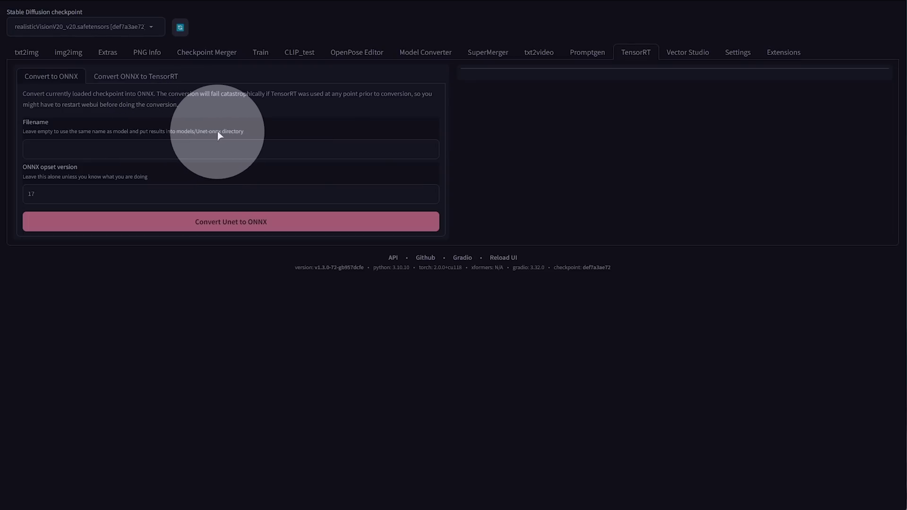
{"action": "left_click", "coordinate": [221, 148]}
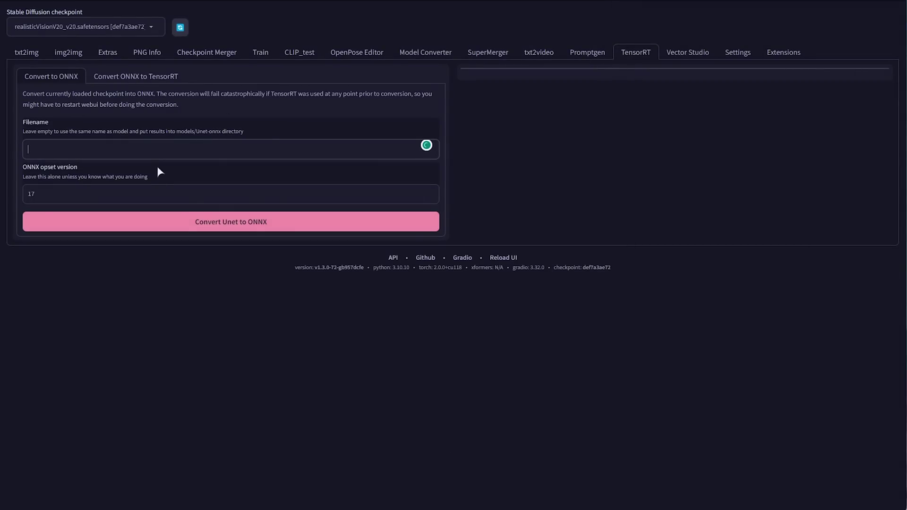
{"action": "left_click", "coordinate": [239, 224]}
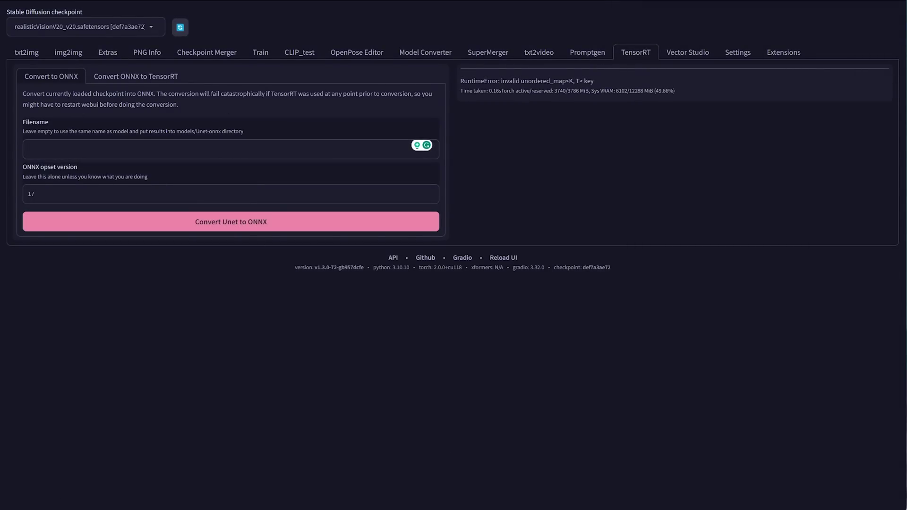
{"action": "left_click_drag", "start_coordinate": [305, 62], "coordinate": [356, 112]}
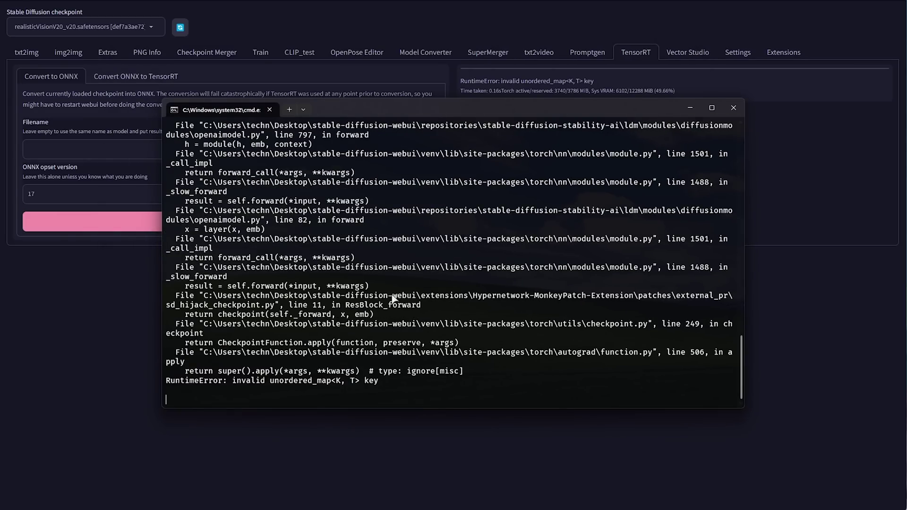
{"action": "scroll", "coordinate": [395, 377], "scroll_direction": "up", "scroll_amount": 18}
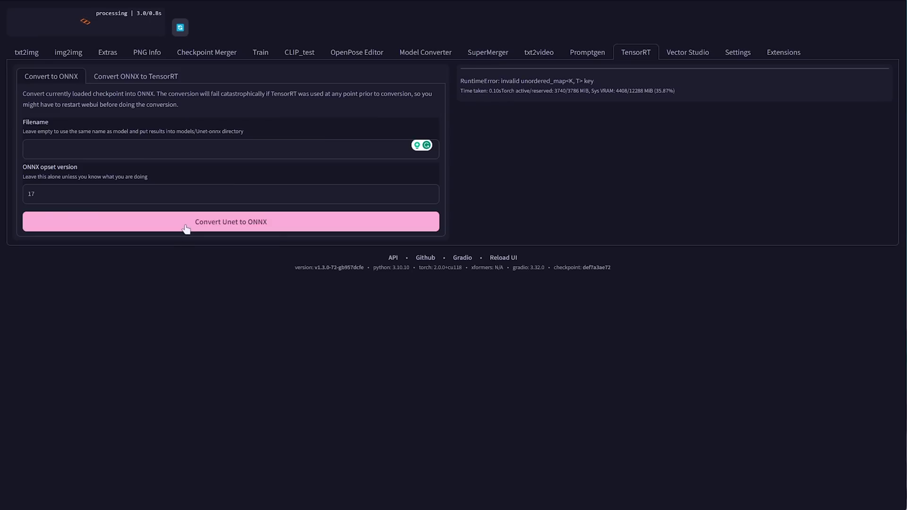
Try the Unet to ONNX conversion with the v1-5-pruned checkpoint and inspect the torch autograd path in the console traceback
{"action": "left_click", "coordinate": [219, 227]}
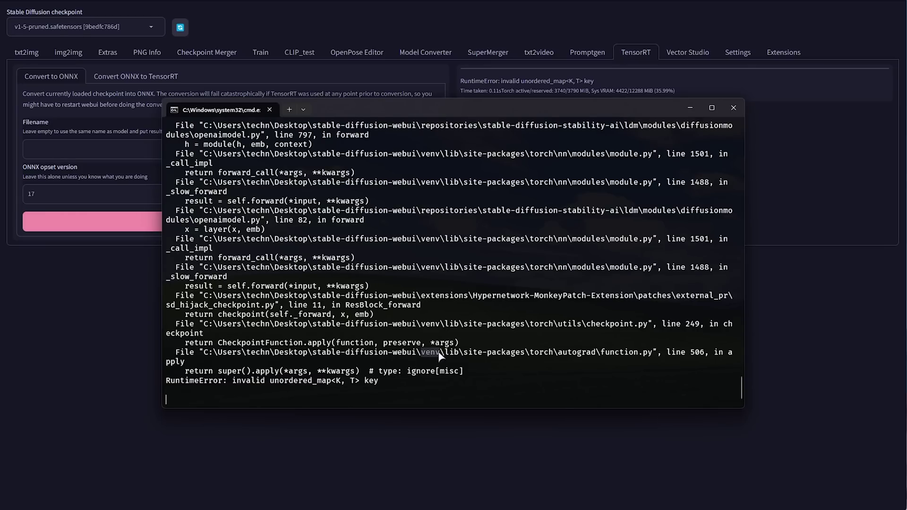
{"action": "left_click_drag", "start_coordinate": [439, 355], "coordinate": [583, 354]}
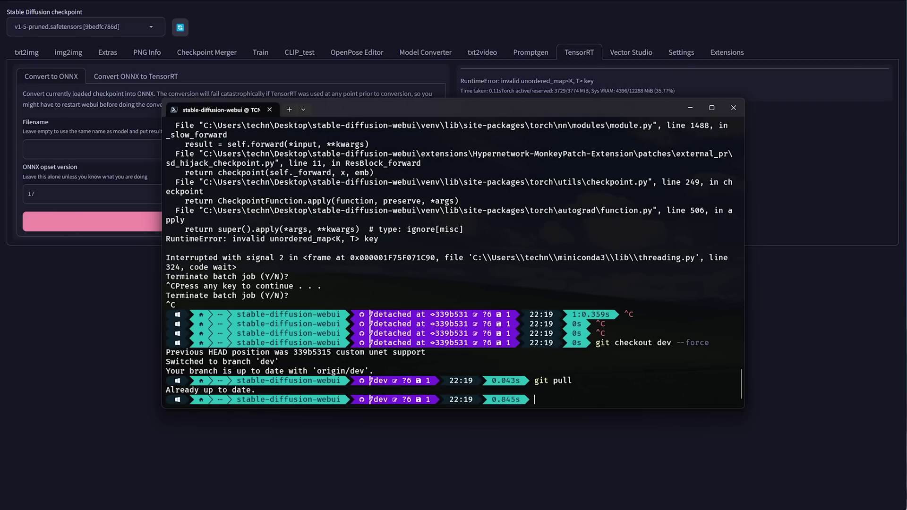
Relaunch the webui from PowerShell with the earlier webui-user - Copy.bat command
{"action": "key", "text": "Up"}
{"action": "key", "text": "Up"}
{"action": "key", "text": "Up"}
{"action": "key", "text": "Return"}
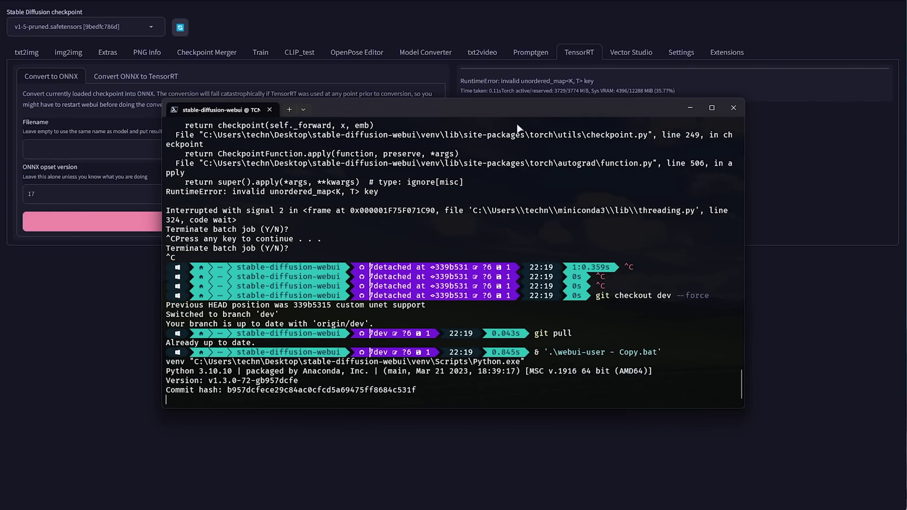
Open the webui's installed extensions list and capture a screenshot of it
{"action": "left_click", "coordinate": [689, 108]}
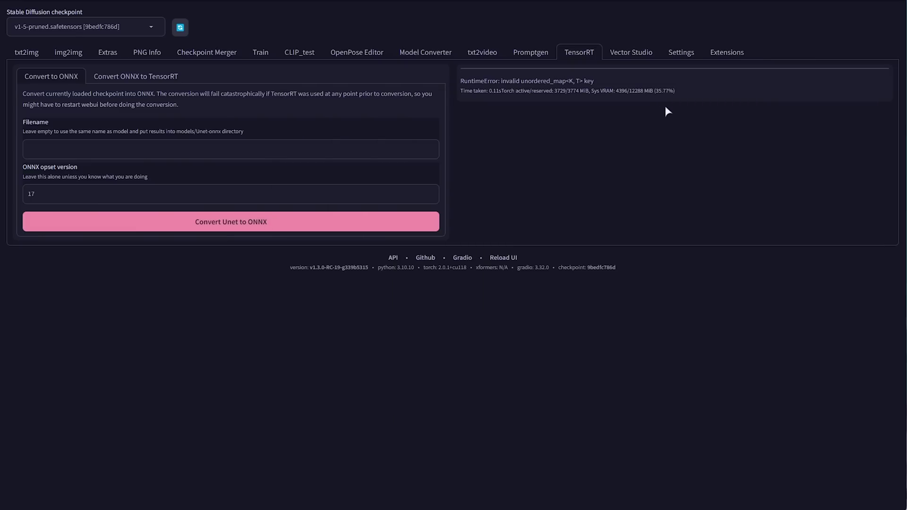
{"action": "left_click", "coordinate": [742, 53]}
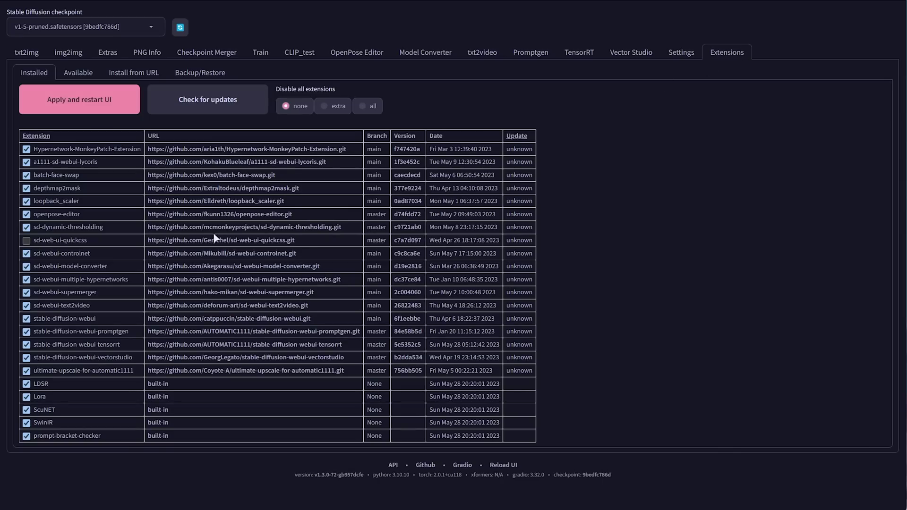
{"action": "key", "text": "ctrl+Print"}
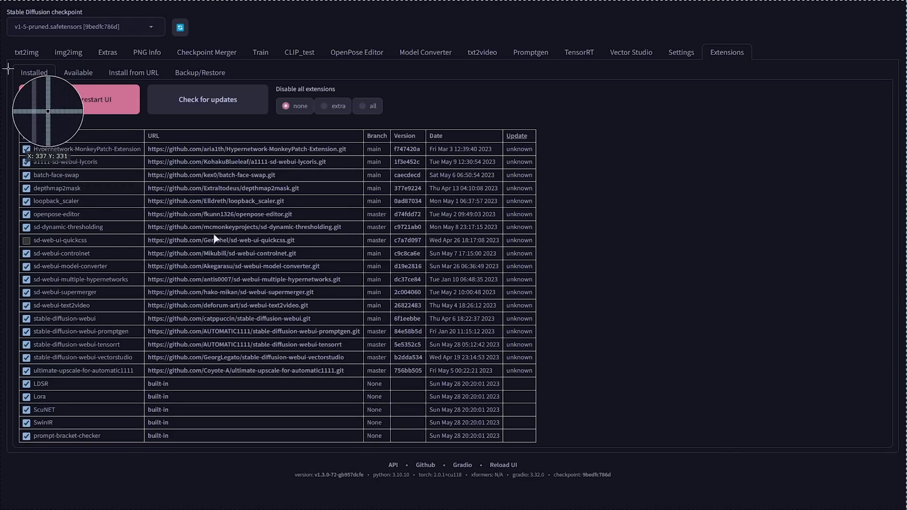
{"action": "left_click", "coordinate": [8, 69]}
Disable the installed extensions other than stable-diffusion-webui-tensorrt, including the built-in LDSR and Lora, and restart the UI
{"action": "left_click", "coordinate": [26, 149]}
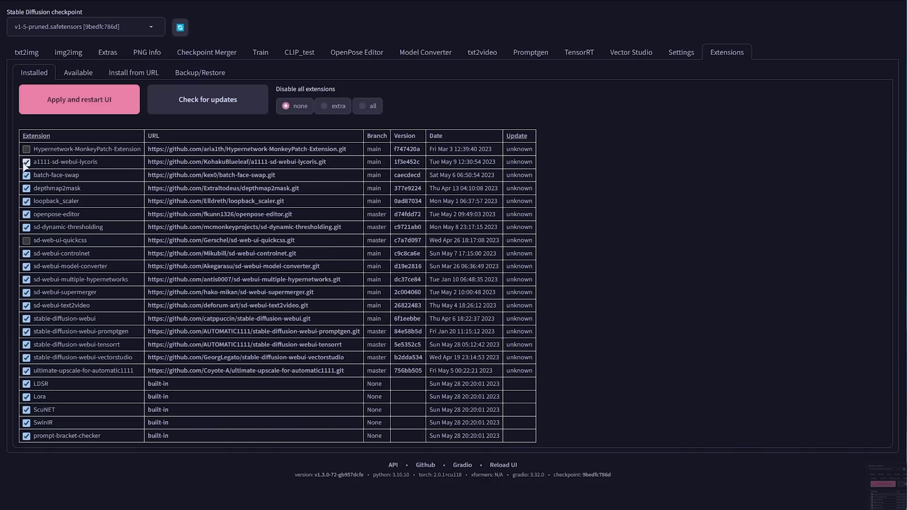
{"action": "left_click", "coordinate": [26, 162]}
{"action": "left_click", "coordinate": [26, 175]}
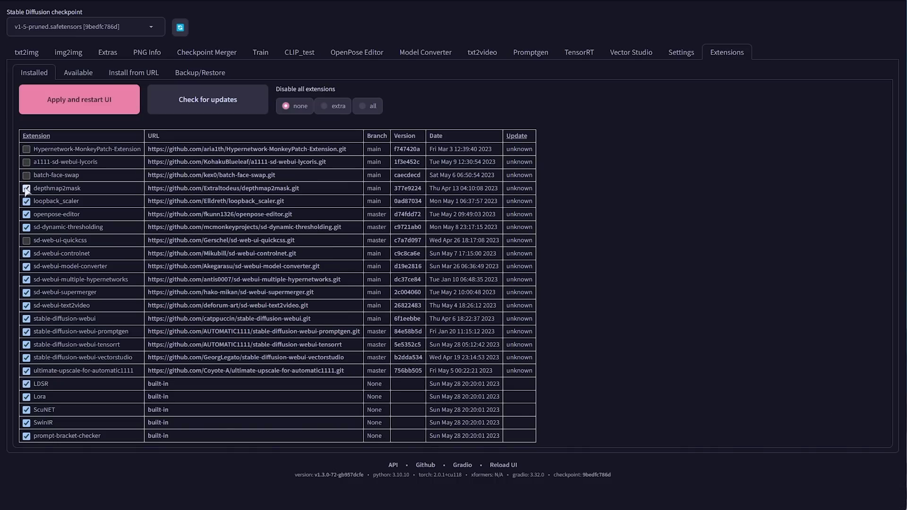
{"action": "left_click", "coordinate": [26, 188]}
{"action": "left_click", "coordinate": [27, 202]}
{"action": "left_click", "coordinate": [26, 214]}
{"action": "left_click", "coordinate": [27, 227]}
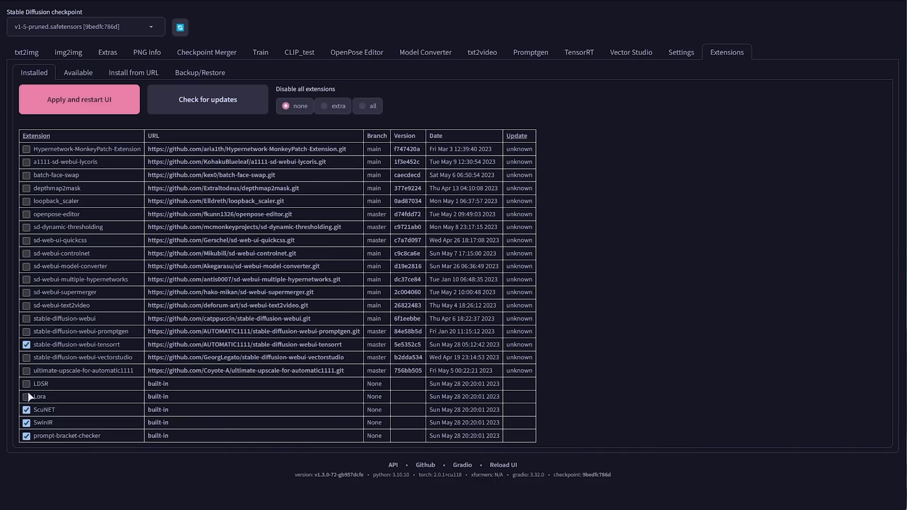
{"action": "left_click", "coordinate": [26, 397]}
{"action": "left_click", "coordinate": [27, 384]}
{"action": "left_click_drag", "start_coordinate": [191, 382], "coordinate": [138, 387]}
{"action": "left_click_drag", "start_coordinate": [142, 348], "coordinate": [362, 358]}
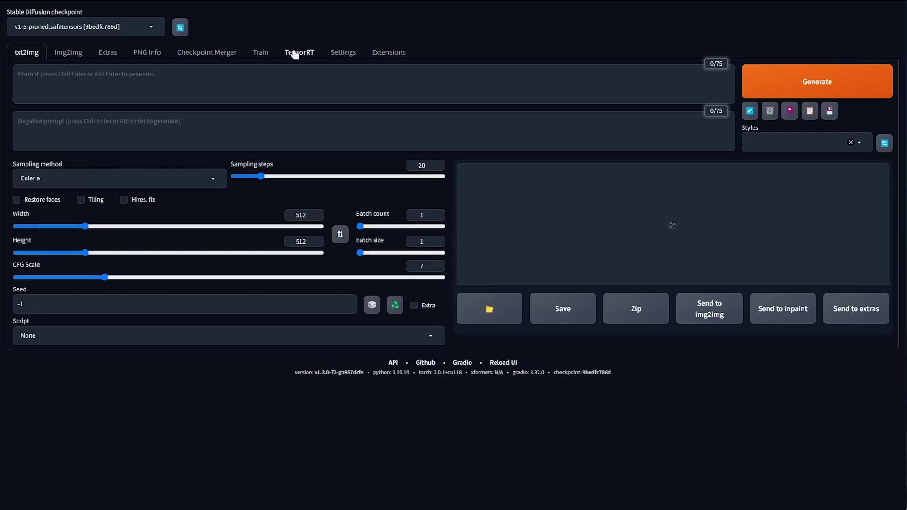
Convert the v1-5-pruned checkpoint's Unet to ONNX with an empty filename and opset version 17, and check the time taken
{"action": "left_click", "coordinate": [296, 53]}
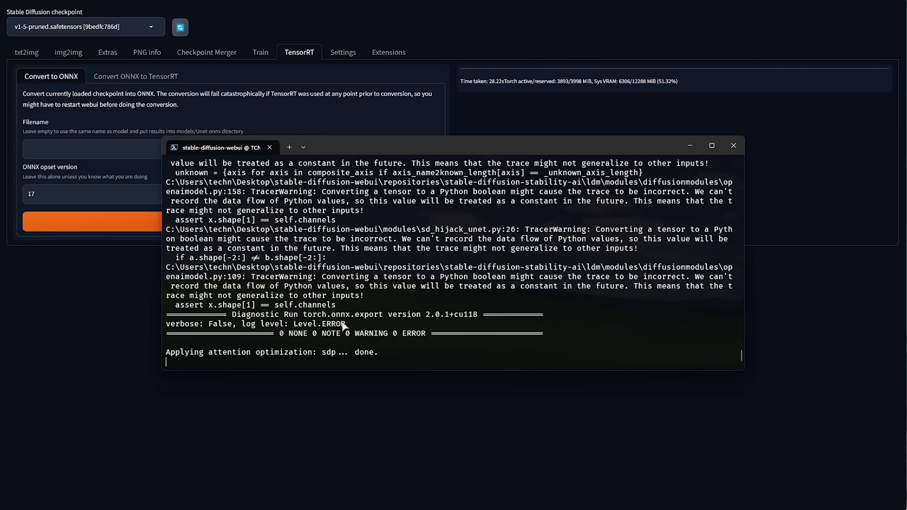
{"action": "left_click", "coordinate": [455, 85]}
{"action": "left_click_drag", "start_coordinate": [455, 85], "coordinate": [501, 82]}
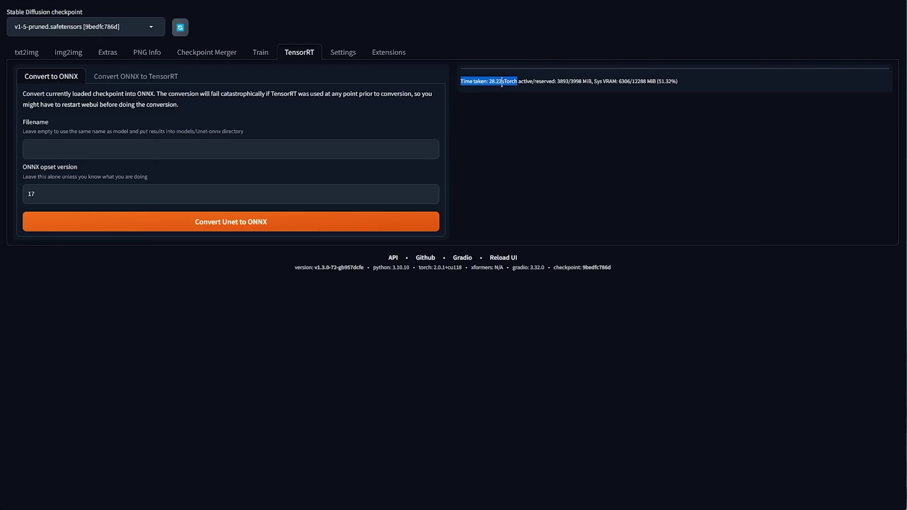
For the ONNX to TensorRT conversion, copy the name v1-5-pruned.onnx from the models\Unet-onnx folder into the ONNX model filename
{"action": "left_click", "coordinate": [140, 79]}
{"action": "left_click", "coordinate": [114, 109]}
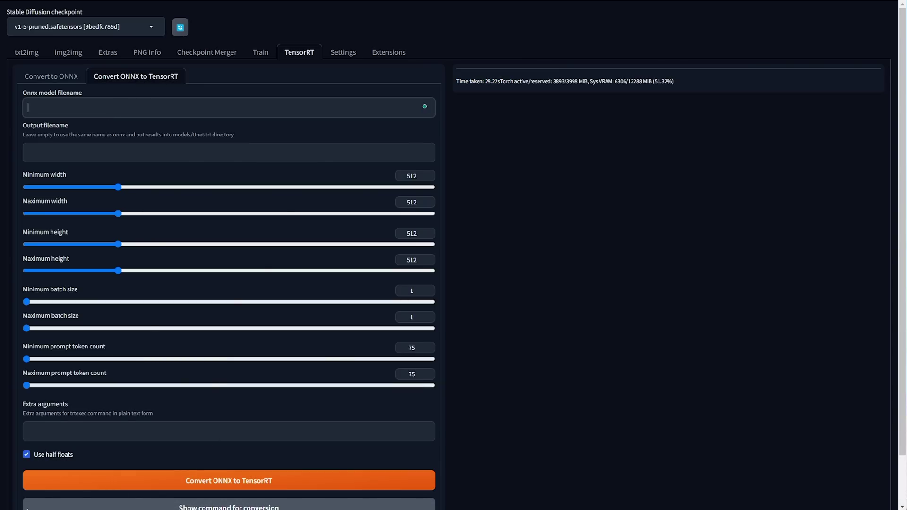
{"action": "key", "text": "alt+Tab"}
{"action": "scroll", "coordinate": [452, 343], "scroll_direction": "up", "scroll_amount": 15}
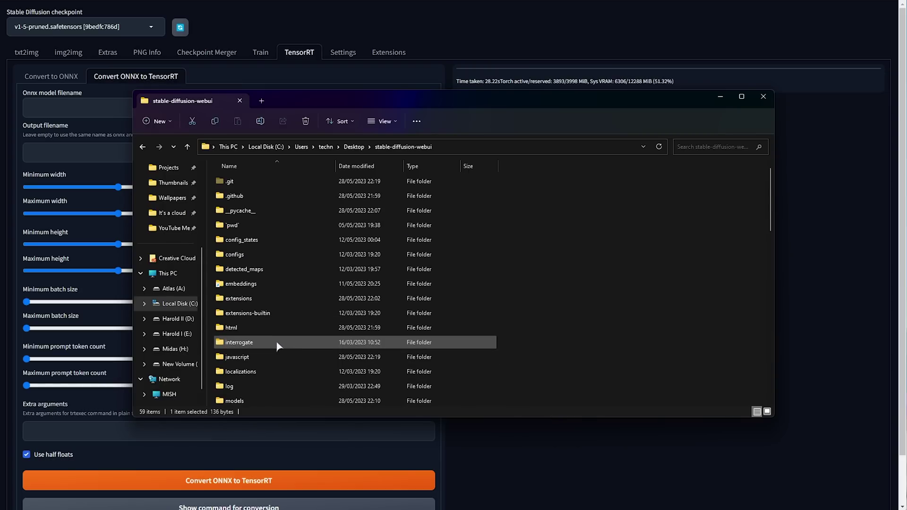
{"action": "double_click", "coordinate": [245, 399]}
{"action": "scroll", "coordinate": [255, 363], "scroll_direction": "down", "scroll_amount": 3}
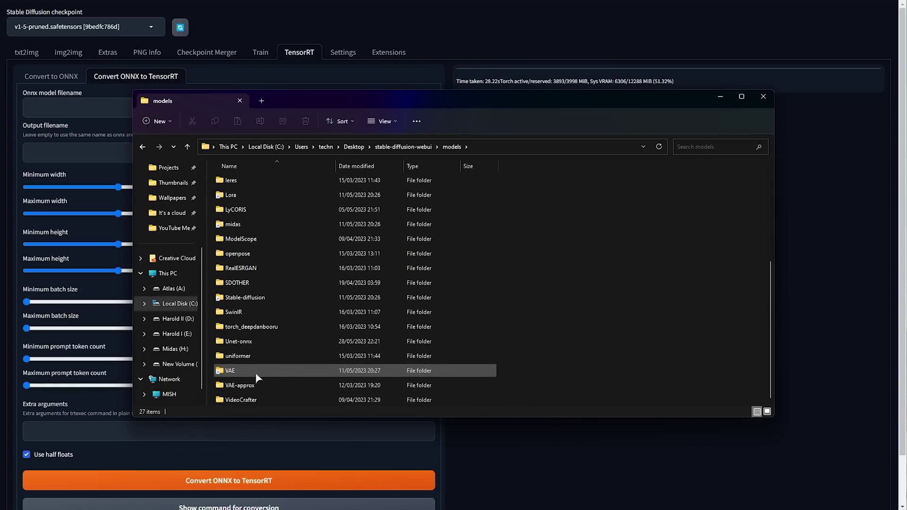
{"action": "double_click", "coordinate": [255, 342]}
{"action": "left_click", "coordinate": [259, 184]}
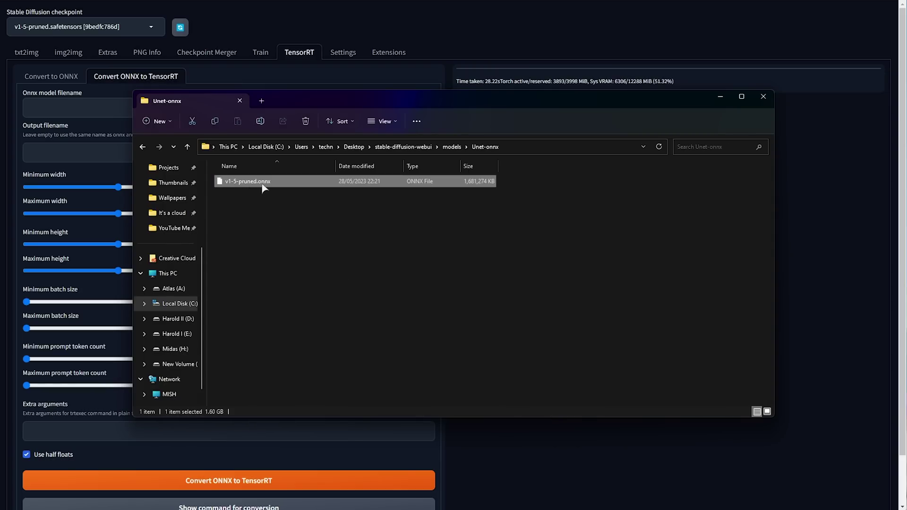
{"action": "key", "text": "F2"}
{"action": "left_click", "coordinate": [91, 105]}
{"action": "type", "text": "v1-5-pruned.onnx"}
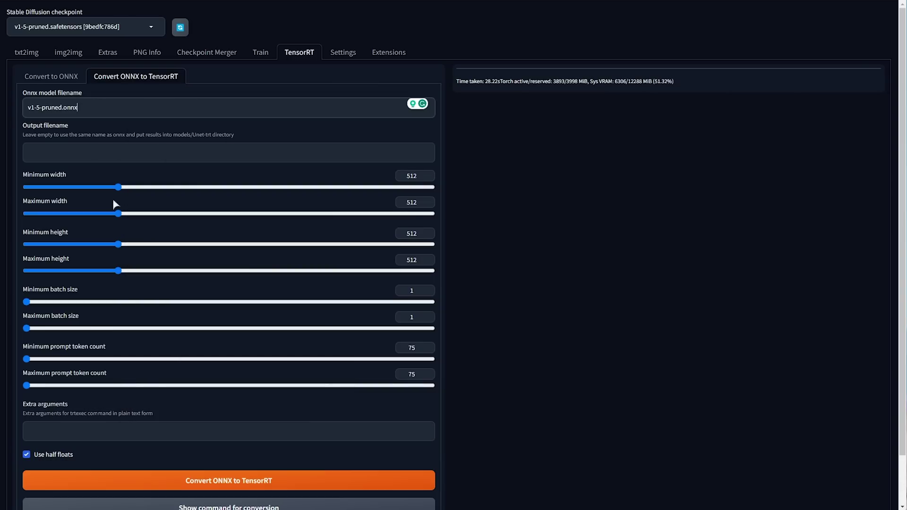
Set the maximum batch size to 2 and maximum prompt token count to 300, and try converting v1-5-pruned.onnx to TensorRT
{"action": "left_click", "coordinate": [95, 150]}
{"action": "left_click_drag", "start_coordinate": [35, 136], "coordinate": [233, 178]}
{"action": "left_click", "coordinate": [144, 183]}
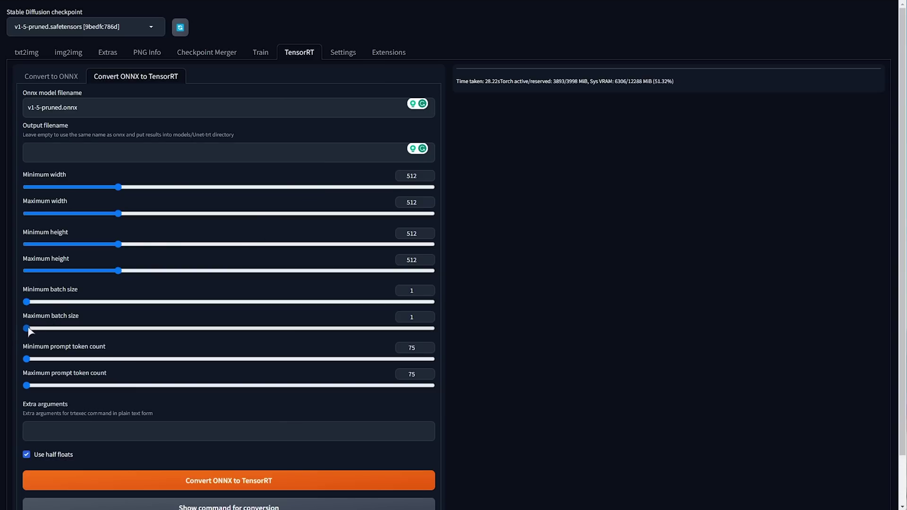
{"action": "left_click_drag", "start_coordinate": [27, 328], "coordinate": [55, 328]}
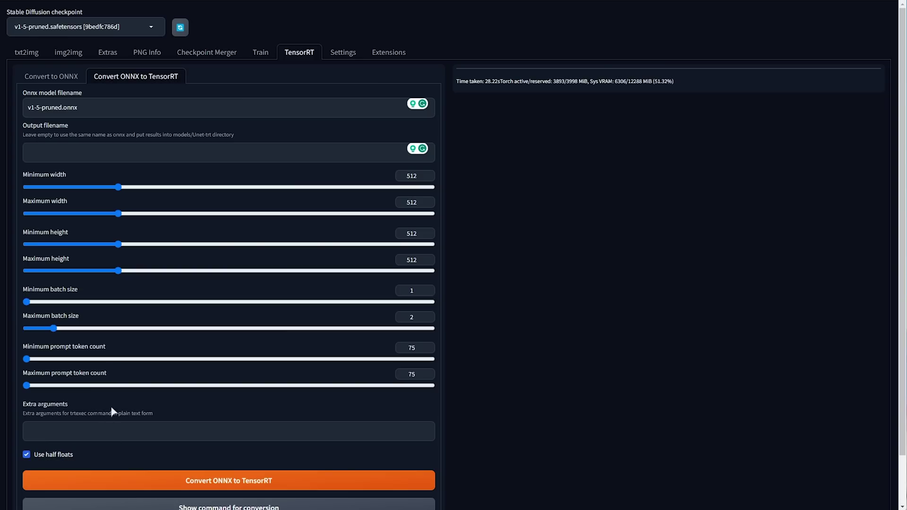
{"action": "left_click_drag", "start_coordinate": [27, 385], "coordinate": [175, 402]}
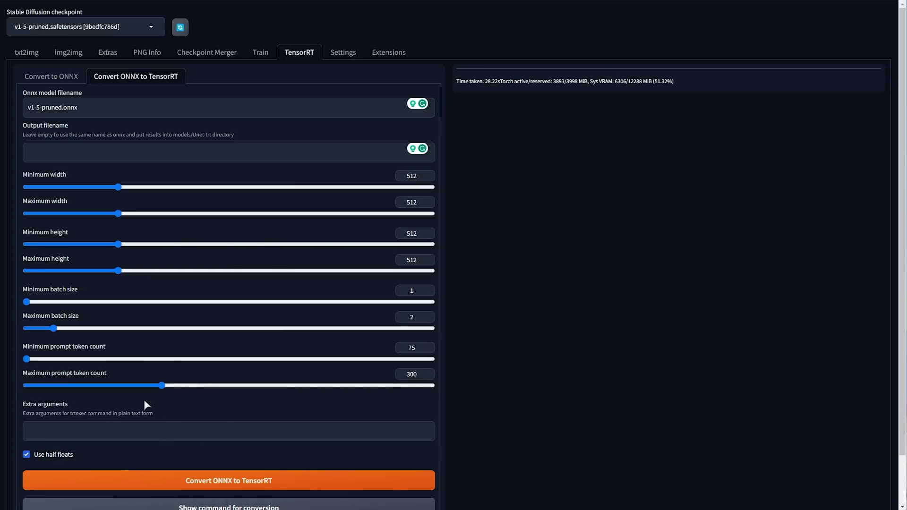
{"action": "scroll", "coordinate": [157, 407], "scroll_direction": "down", "scroll_amount": 1}
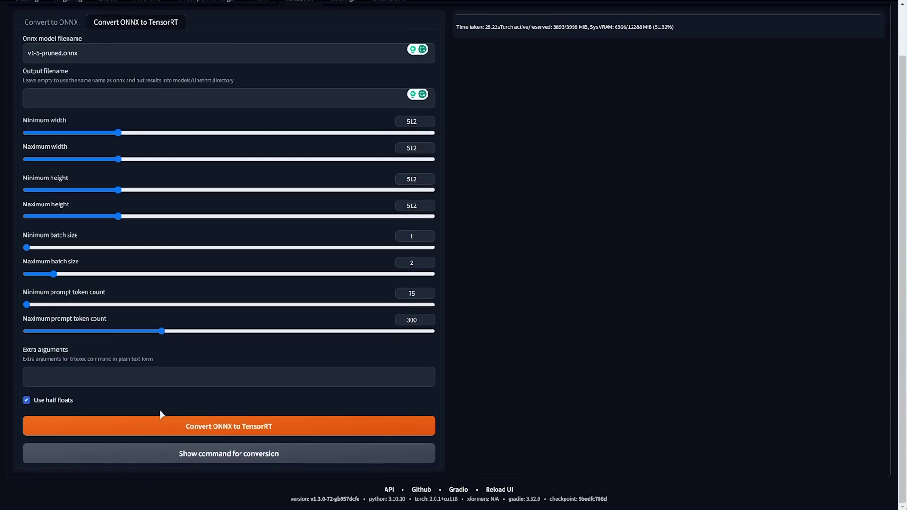
{"action": "left_click", "coordinate": [255, 430]}
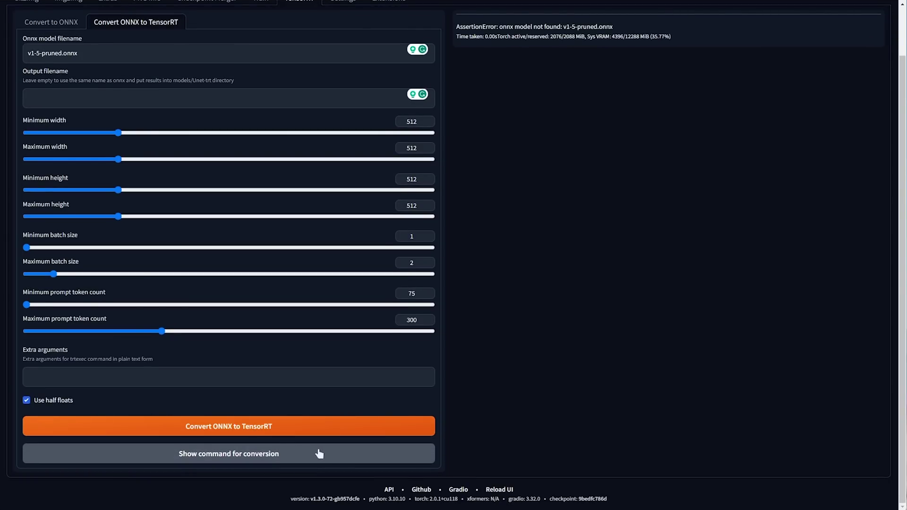
Rename the ONNX file in the Unet-onnx folder to 15pruned.onnx and copy its new name
{"action": "left_click", "coordinate": [240, 222]}
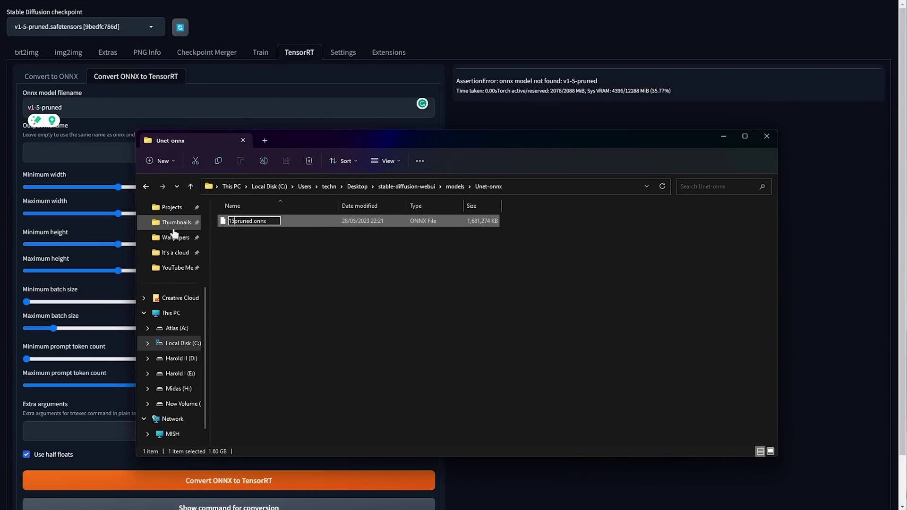
{"action": "key", "text": "ctrl+a"}
{"action": "key", "text": "ctrl+c"}
{"action": "key", "text": "Return"}
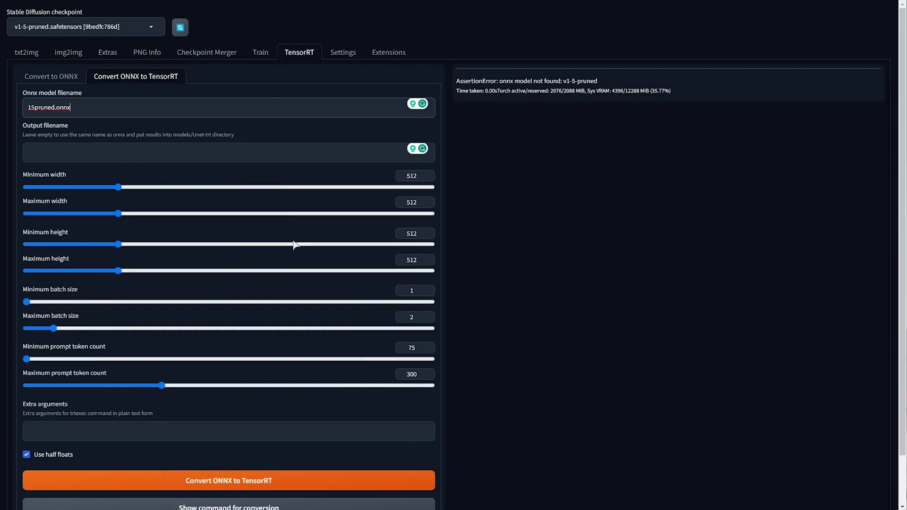
Set the ONNX model filename to models/Unet-onnx/15pruned.onnx and start the ONNX to TensorRT conversion
{"action": "scroll", "coordinate": [273, 429], "scroll_direction": "down", "scroll_amount": 2}
{"action": "type", "text": "onnx/"}
{"action": "key", "text": "ctrl+v"}
{"action": "scroll", "coordinate": [273, 425], "scroll_direction": "down", "scroll_amount": 2}
{"action": "left_click", "coordinate": [273, 426]}
{"action": "scroll", "coordinate": [331, 283], "scroll_direction": "up", "scroll_amount": 2}
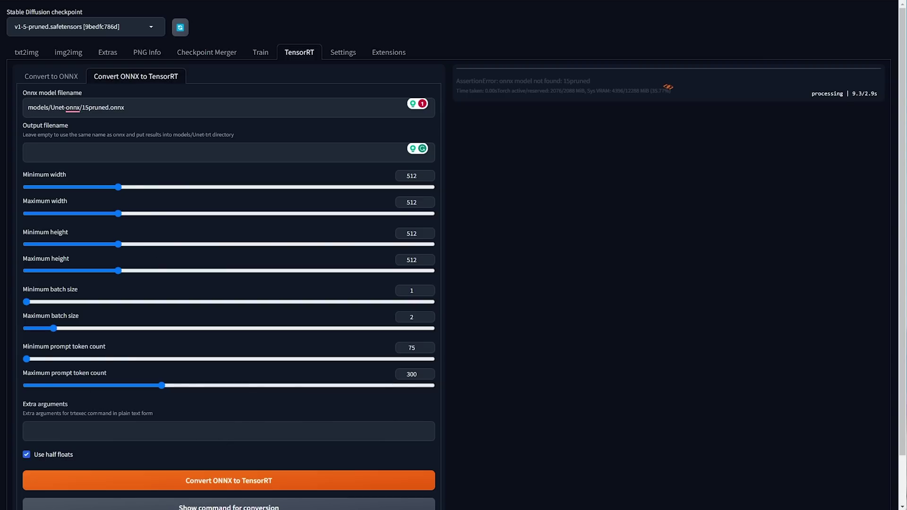
Check the conversion log in the console alongside the GPU usage in Task Manager
{"action": "key", "text": "alt+Tab"}
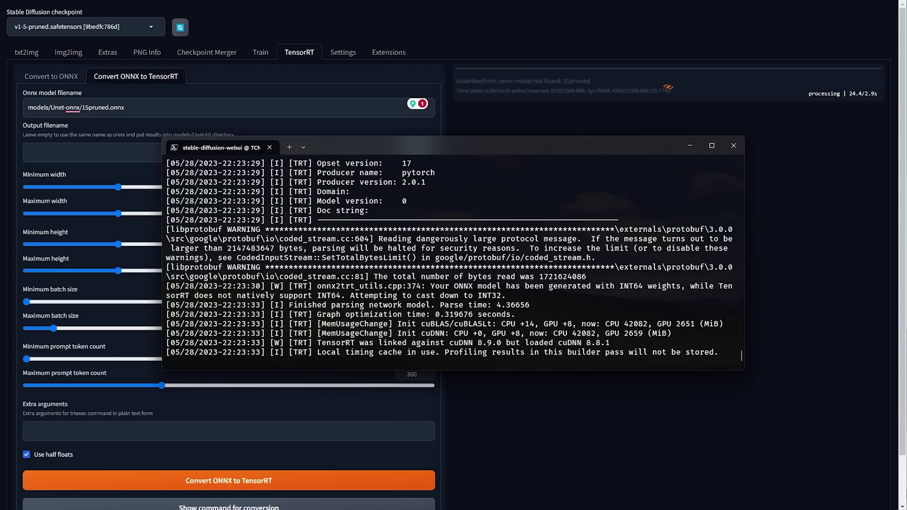
{"action": "key", "text": "ctrl+shift+Escape"}
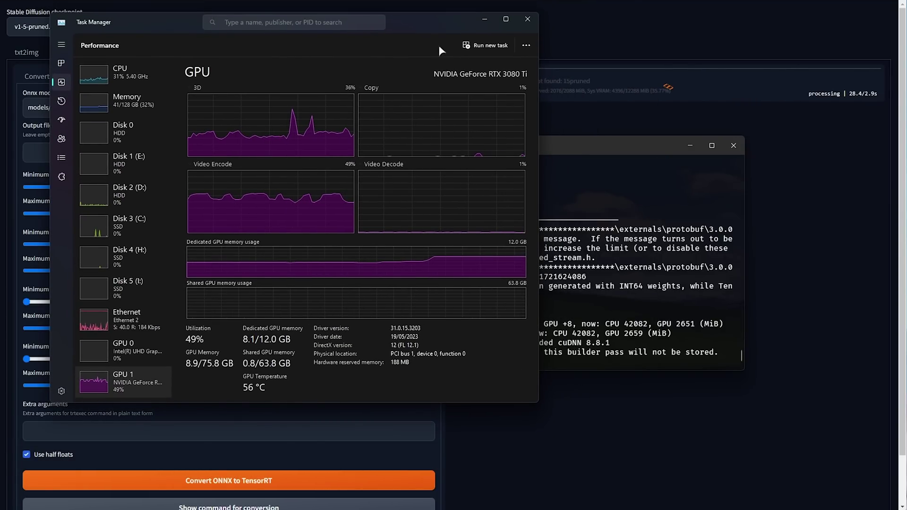
{"action": "left_click_drag", "start_coordinate": [423, 22], "coordinate": [372, 44]}
{"action": "left_click_drag", "start_coordinate": [513, 153], "coordinate": [645, 113]}
{"action": "left_click_drag", "start_coordinate": [354, 49], "coordinate": [358, 128]}
{"action": "left_click", "coordinate": [585, 184]}
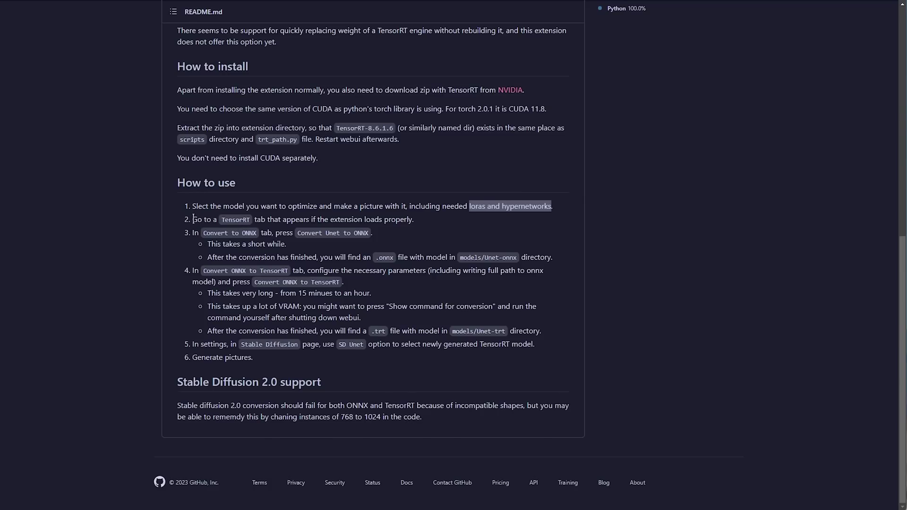
Read the How to use section of the TensorRT extension's README on conversion steps, duration and VRAM usage
{"action": "left_click_drag", "start_coordinate": [194, 219], "coordinate": [412, 220]}
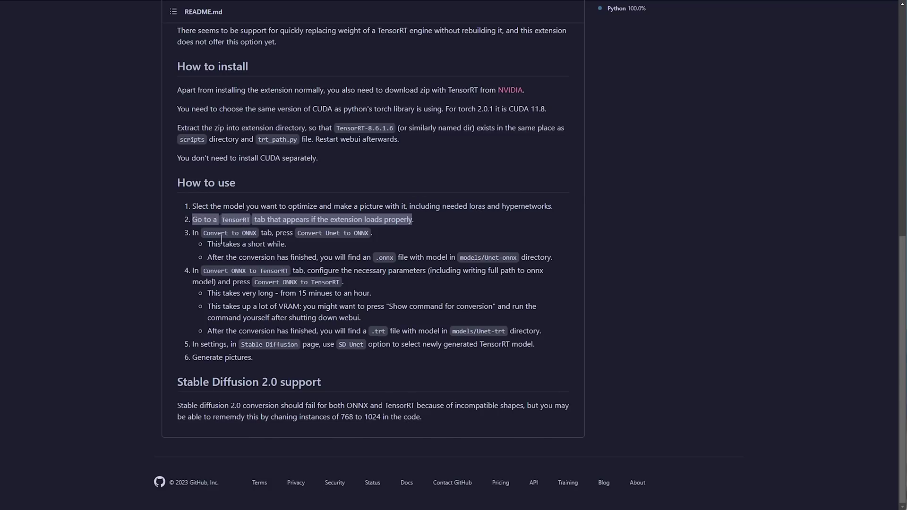
{"action": "left_click_drag", "start_coordinate": [203, 233], "coordinate": [272, 234]}
{"action": "left_click_drag", "start_coordinate": [207, 244], "coordinate": [285, 244]}
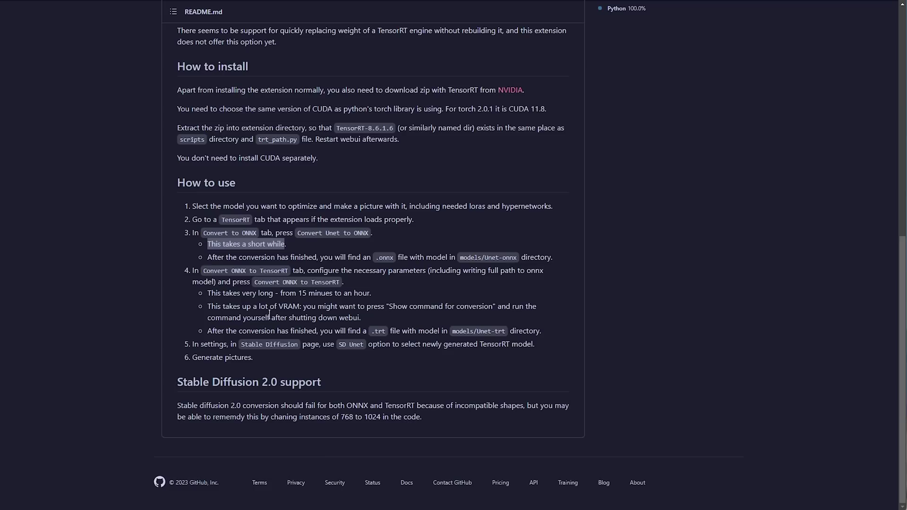
{"action": "left_click_drag", "start_coordinate": [204, 268], "coordinate": [271, 272]}
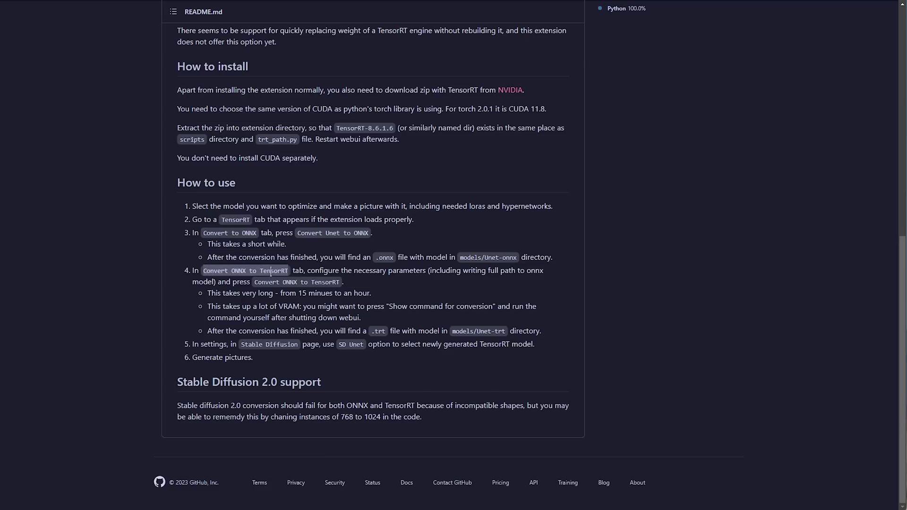
{"action": "left_click_drag", "start_coordinate": [208, 293], "coordinate": [364, 307]}
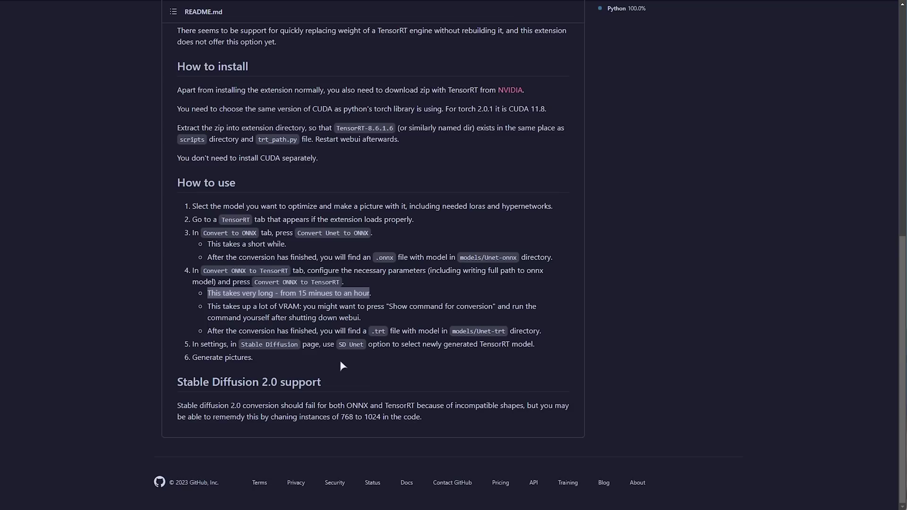
{"action": "left_click_drag", "start_coordinate": [207, 306], "coordinate": [457, 307]}
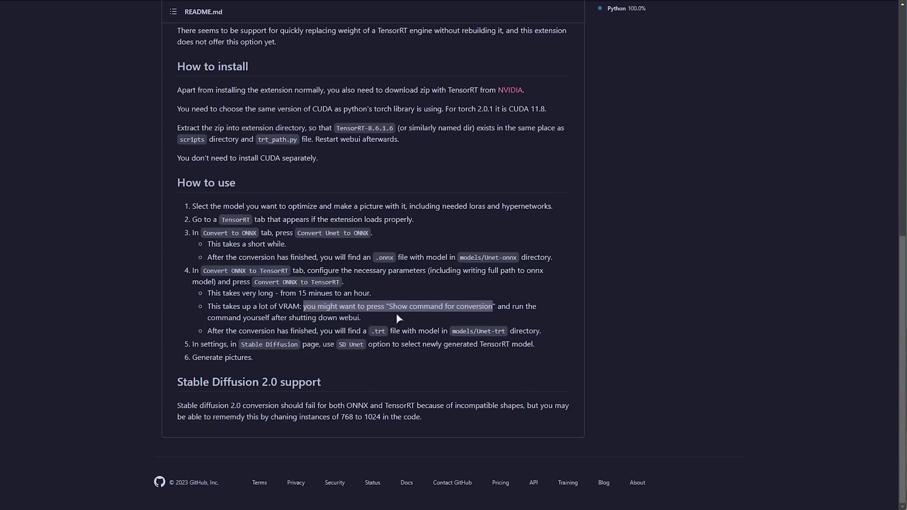
{"action": "left_click_drag", "start_coordinate": [361, 317], "coordinate": [193, 314]}
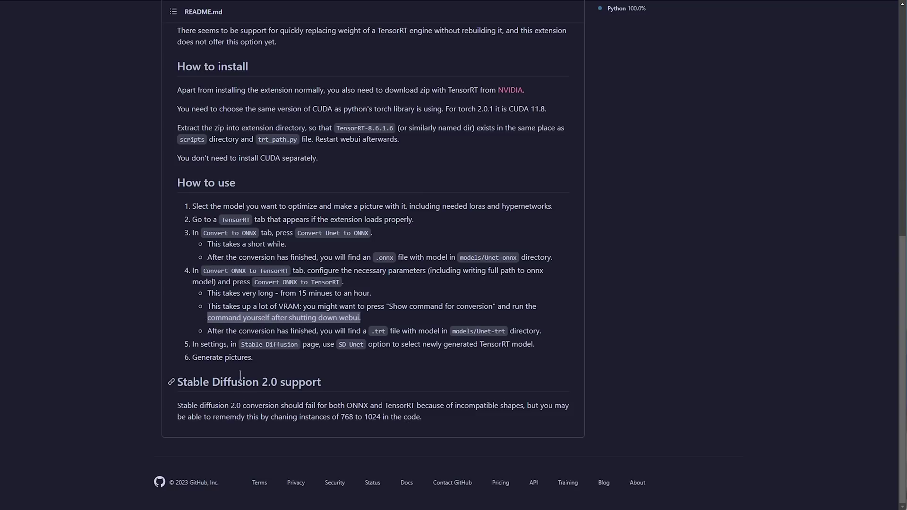
Return to the webui and show the environment variables and command for converting models/Unet-onnx/15pruned.onnx to TensorRT
{"action": "key", "text": "alt+Tab"}
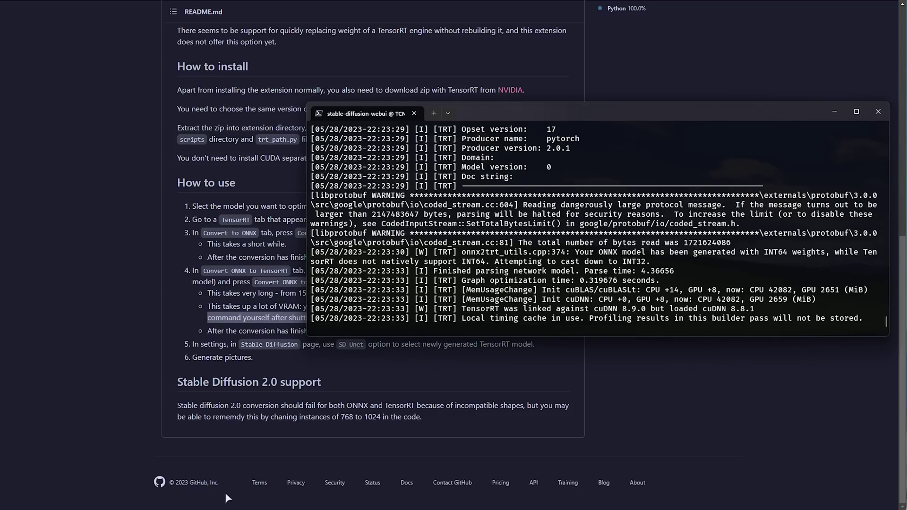
{"action": "left_click", "coordinate": [108, 351]}
{"action": "key", "text": "ctrl+Tab"}
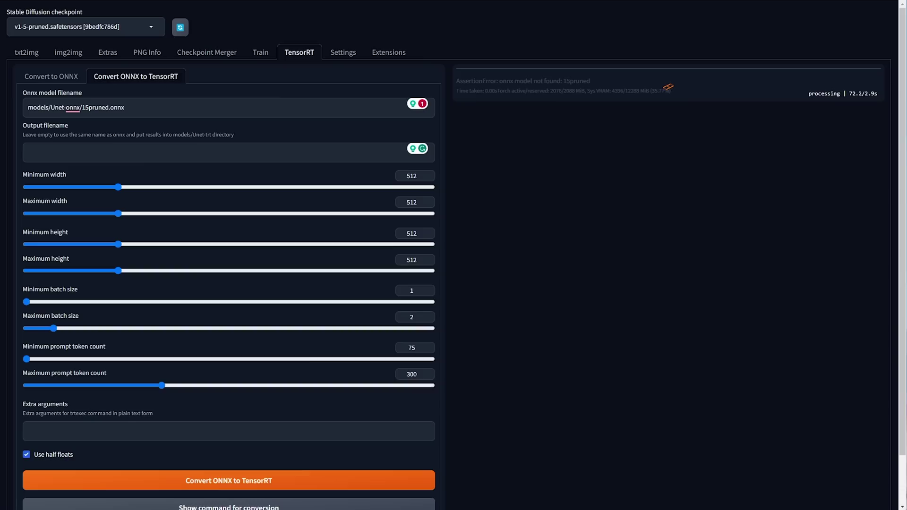
{"action": "scroll", "coordinate": [272, 330], "scroll_direction": "down", "scroll_amount": 2}
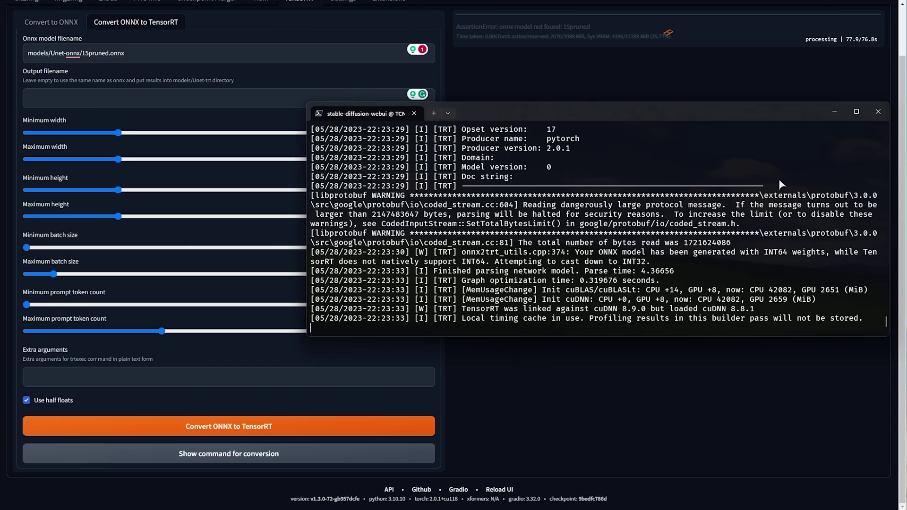
{"action": "left_click", "coordinate": [250, 454]}
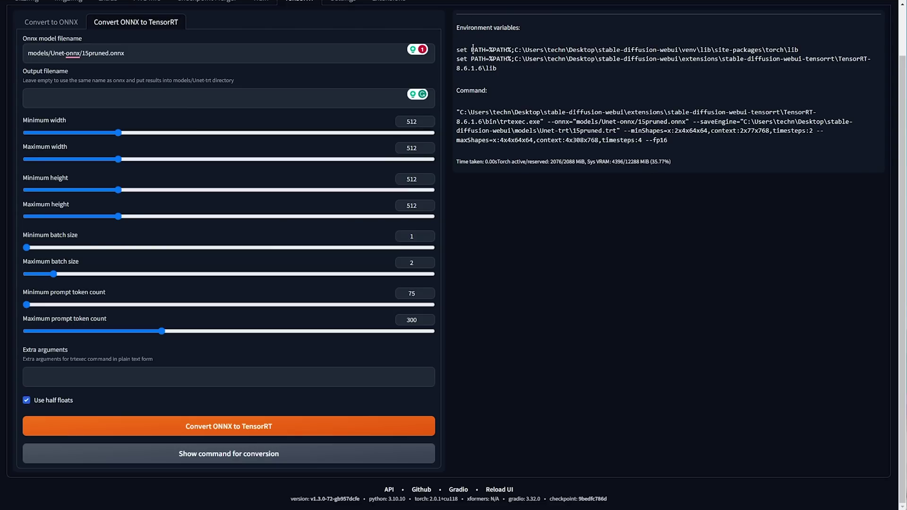
{"action": "scroll", "coordinate": [477, 55], "scroll_direction": "up", "scroll_amount": 1}
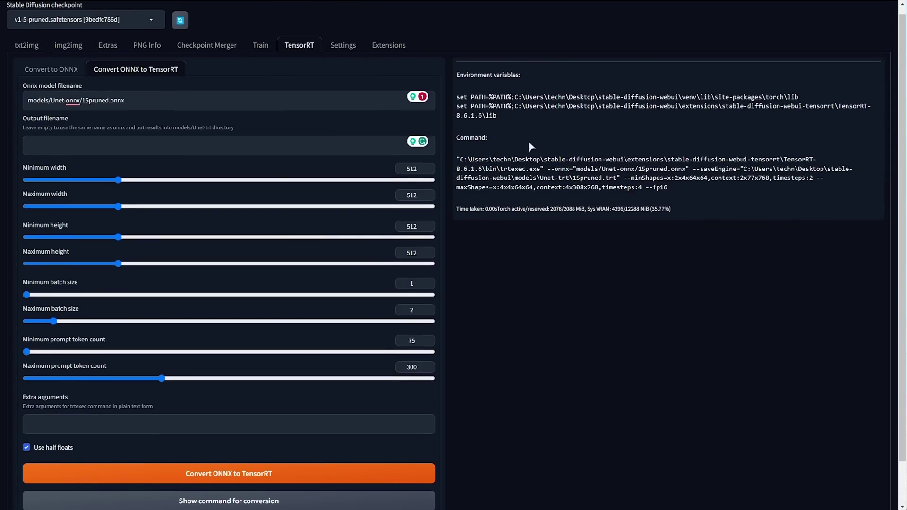
Copy the two PATH environment variable lines from the webui into a Notepad document
{"action": "left_click_drag", "start_coordinate": [457, 97], "coordinate": [515, 123]}
{"action": "key", "text": "ctrl+c"}
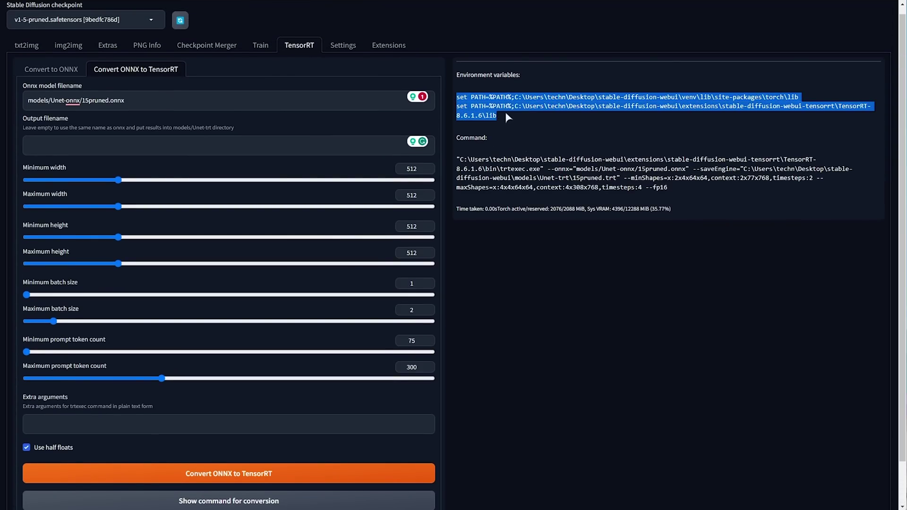
{"action": "key", "text": "alt+Tab"}
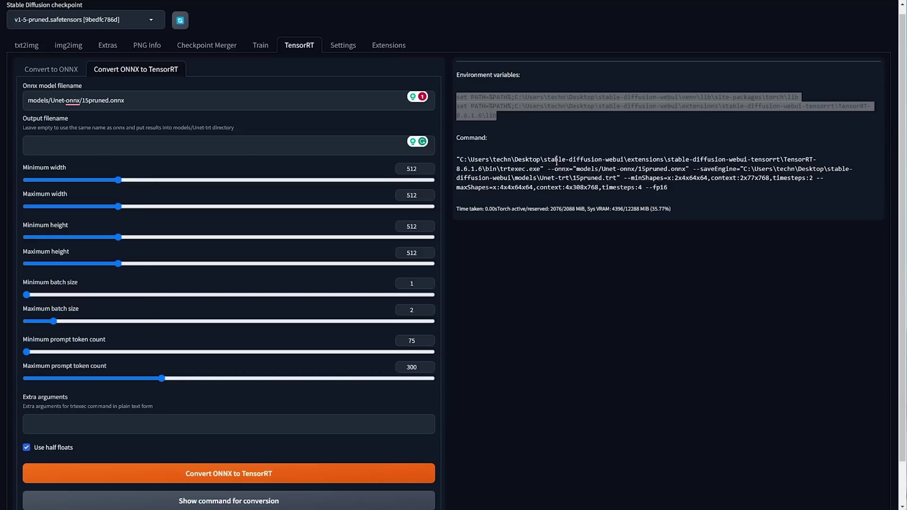
{"action": "key", "text": "ctrl+v"}
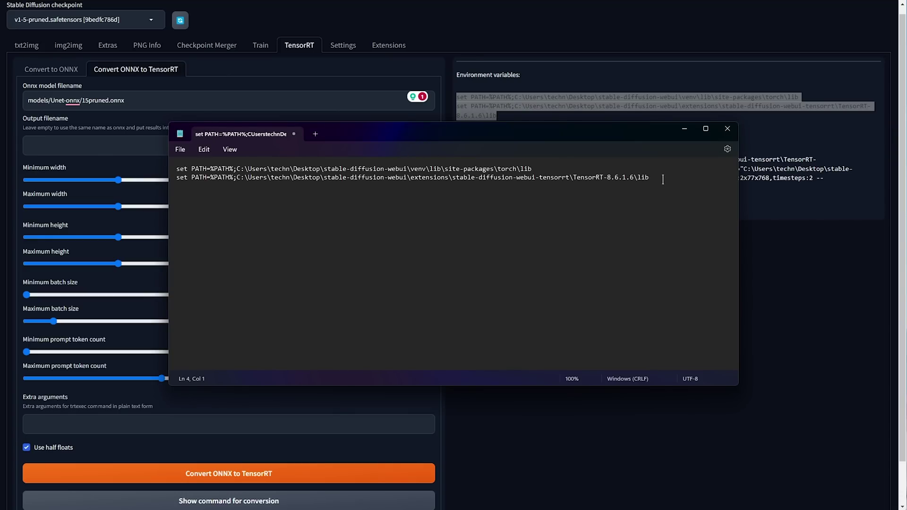
{"action": "key", "text": "ctrl+a"}
{"action": "left_click", "coordinate": [231, 234]}
Copy the full trtexec.exe conversion command for 15pruned.onnx into Notepad below the environment variables
{"action": "left_click", "coordinate": [529, 98]}
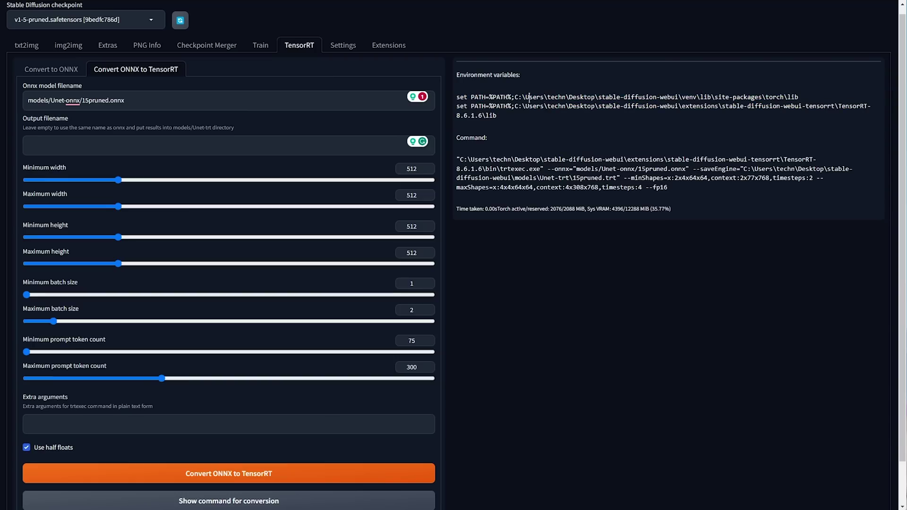
{"action": "left_click_drag", "start_coordinate": [456, 161], "coordinate": [667, 187]}
{"action": "key", "text": "ctrl+c"}
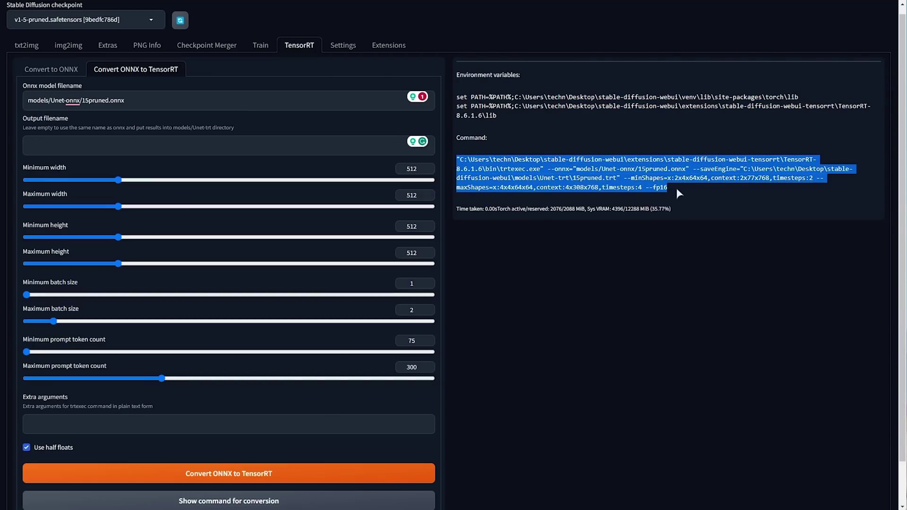
{"action": "key", "text": "alt+Tab"}
{"action": "key", "text": "ctrl+v"}
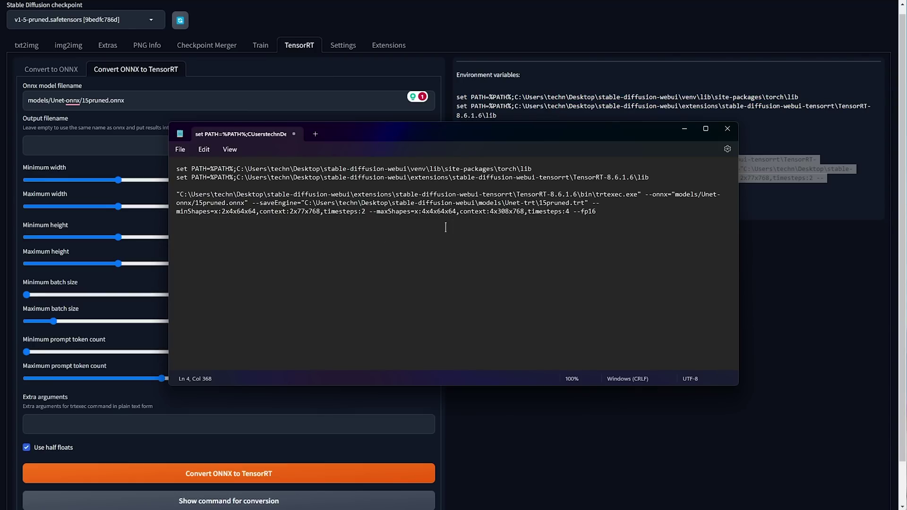
Stop the running webui process, close its terminal, and bring the Notepad commands in front of Task Manager
{"action": "left_click", "coordinate": [771, 259]}
{"action": "key", "text": "super+Down"}
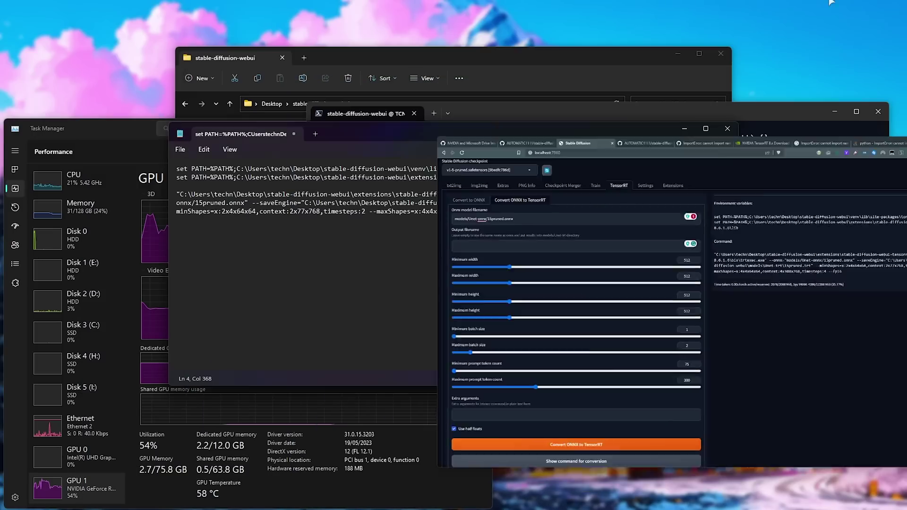
{"action": "left_click_drag", "start_coordinate": [601, 133], "coordinate": [906, 131]}
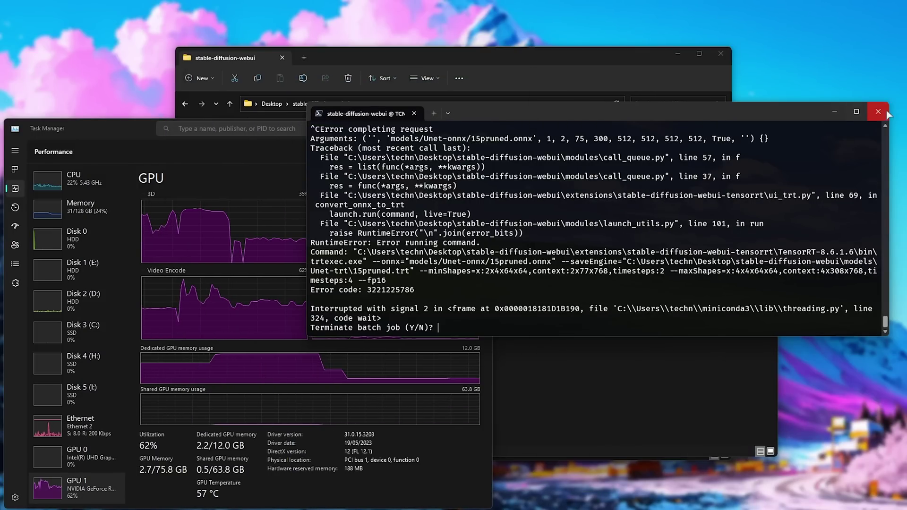
{"action": "key", "text": "ctrl+c"}
{"action": "key", "text": "ctrl+c"}
{"action": "key", "text": "ctrl+c"}
{"action": "key", "text": "ctrl+c"}
{"action": "left_click", "coordinate": [877, 111]}
{"action": "left_click_drag", "start_coordinate": [376, 132], "coordinate": [395, 47]}
{"action": "left_click_drag", "start_coordinate": [906, 97], "coordinate": [410, 128]}
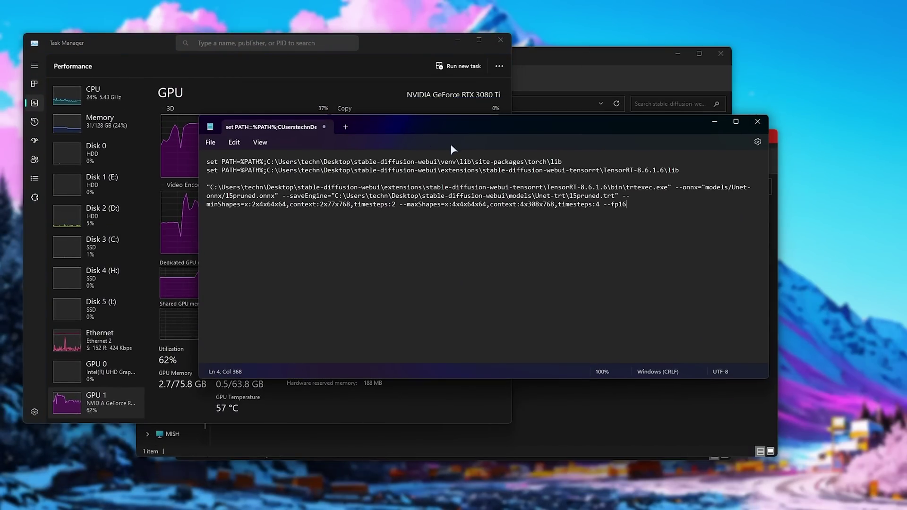
Open a Command Prompt session and run the two PATH lines for the torch lib and TensorRT-8.6.1.6 lib folders
{"action": "key", "text": "super"}
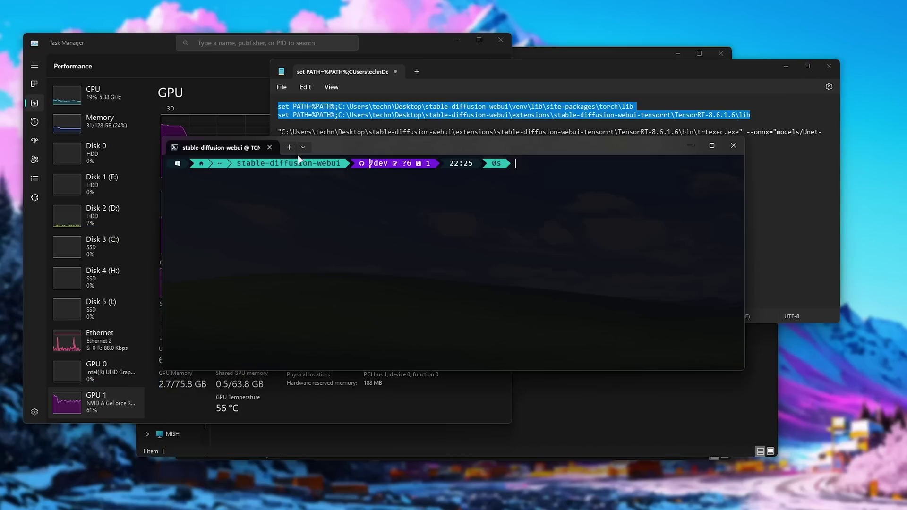
{"action": "left_click", "coordinate": [303, 147]}
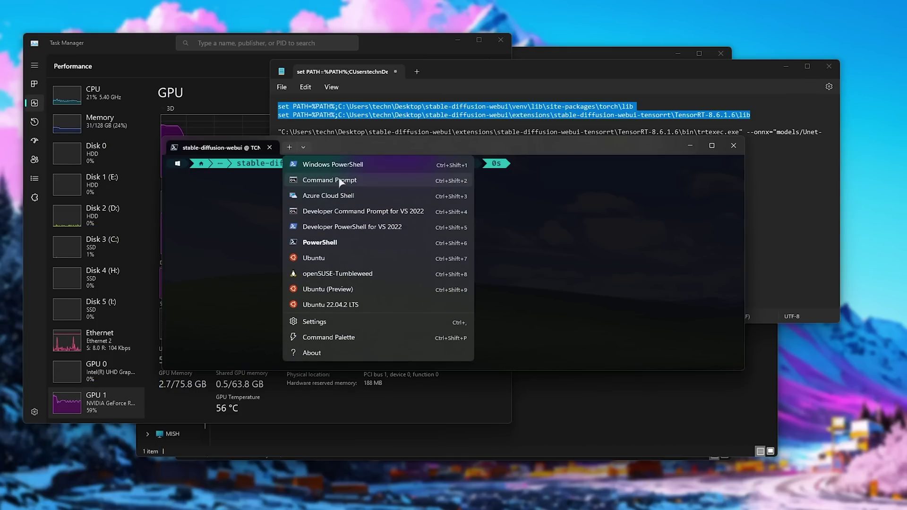
{"action": "left_click", "coordinate": [340, 181]}
{"action": "key", "text": "ctrl+v"}
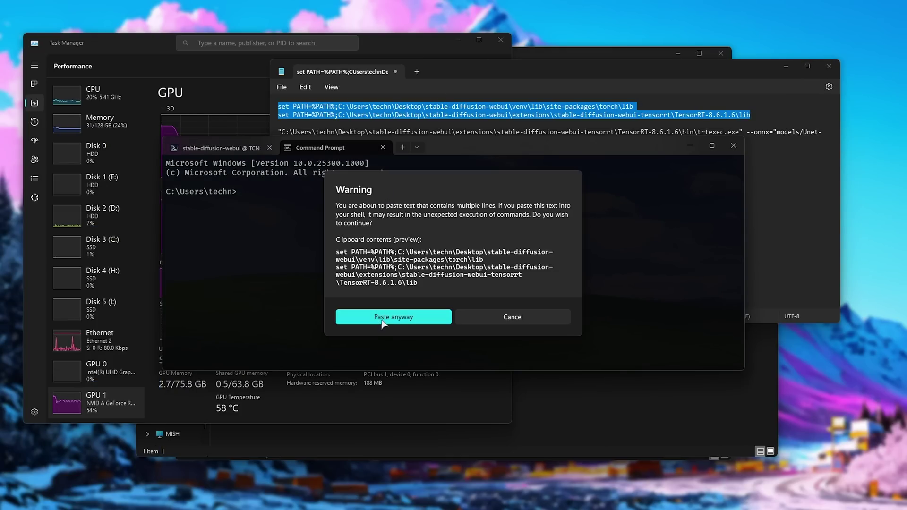
{"action": "left_click", "coordinate": [384, 320]}
Try to convert models/Unet-onnx/15pruned.onnx by running the copied trtexec.exe command in Command Prompt
{"action": "left_click", "coordinate": [460, 121]}
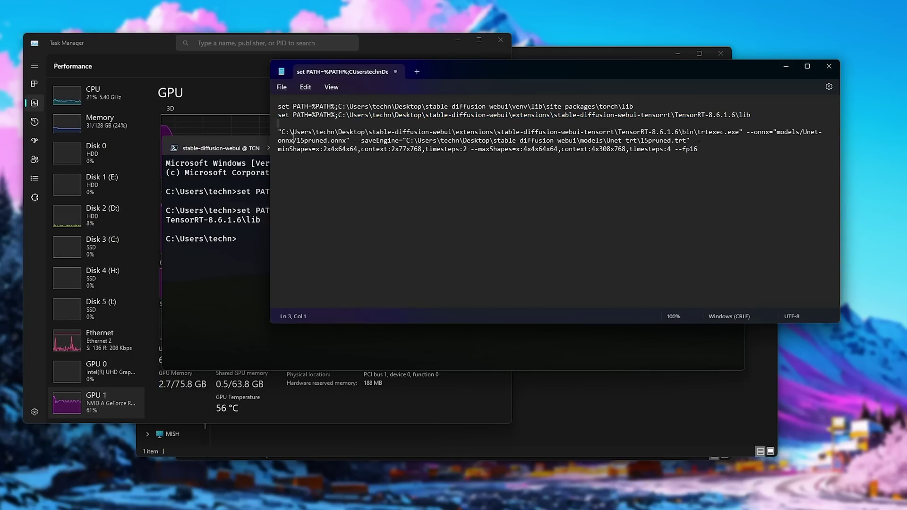
{"action": "left_click_drag", "start_coordinate": [279, 133], "coordinate": [750, 175]}
{"action": "left_click", "coordinate": [224, 306]}
{"action": "key", "text": "ctrl+v"}
{"action": "key", "text": "Return"}
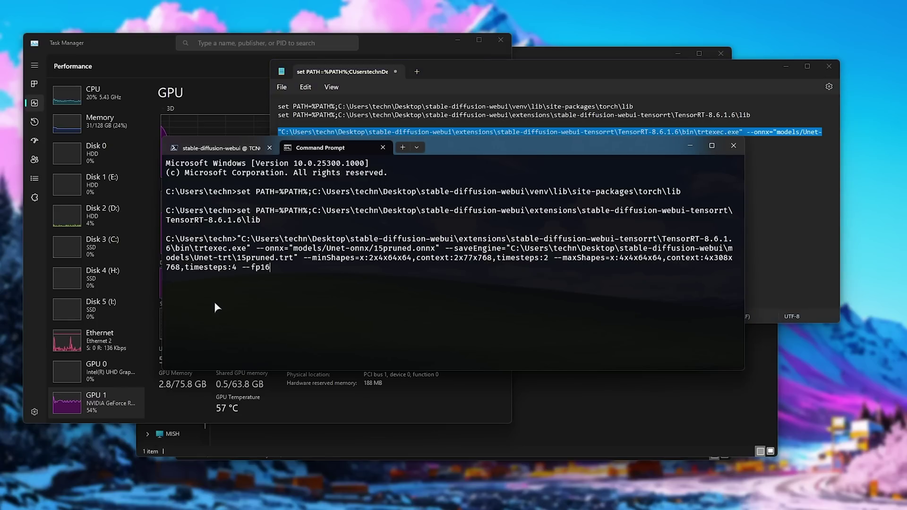
Check GPU usage in Task Manager and examine the trtexec log in Command Prompt for parsing and engine messages
{"action": "left_click_drag", "start_coordinate": [498, 152], "coordinate": [554, 144]}
{"action": "left_click", "coordinate": [285, 272]}
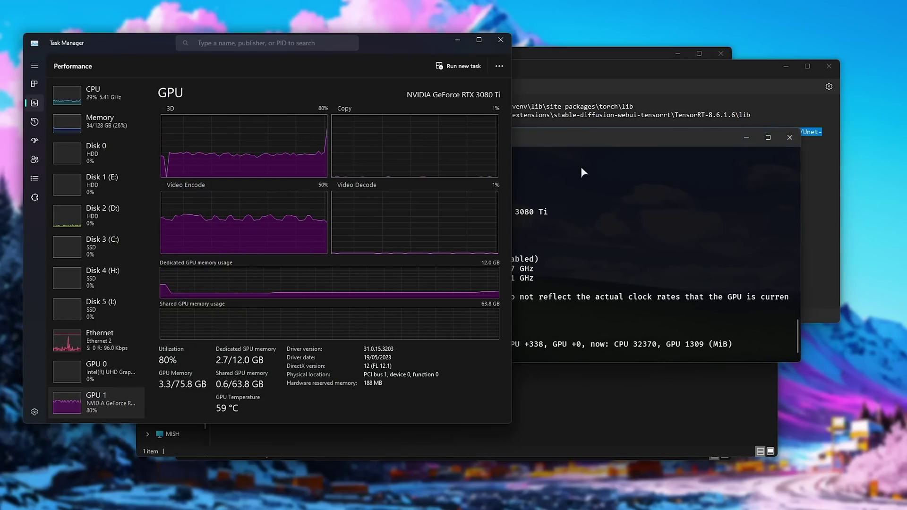
{"action": "left_click_drag", "start_coordinate": [587, 143], "coordinate": [638, 142]}
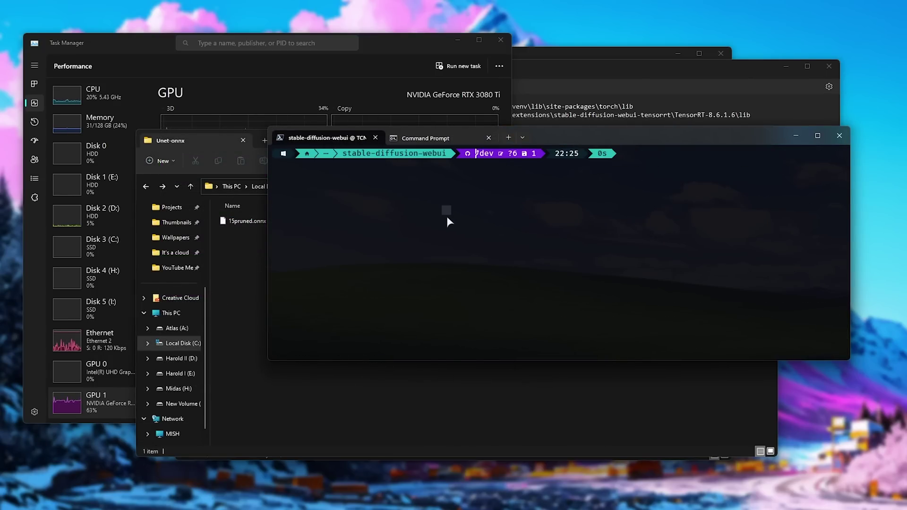
{"action": "type", "text": "s"}
{"action": "key", "text": "Up"}
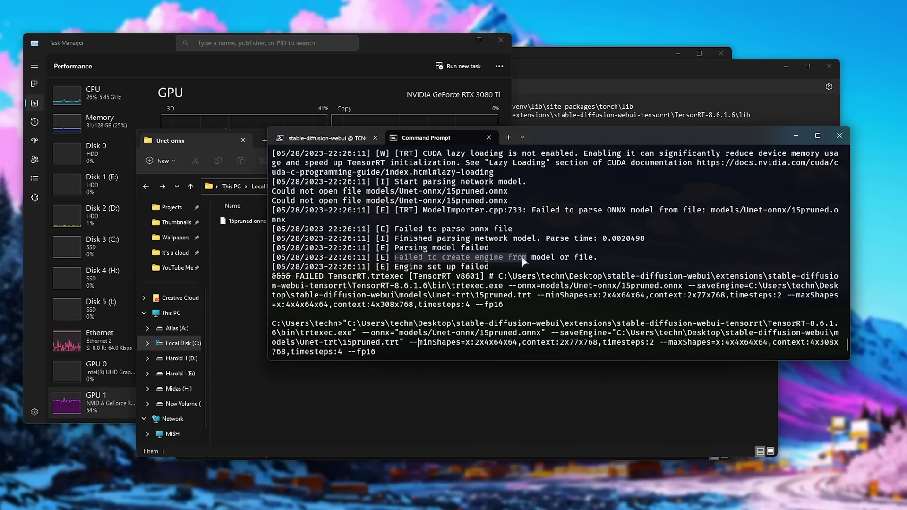
{"action": "left_click_drag", "start_coordinate": [523, 261], "coordinate": [602, 261]}
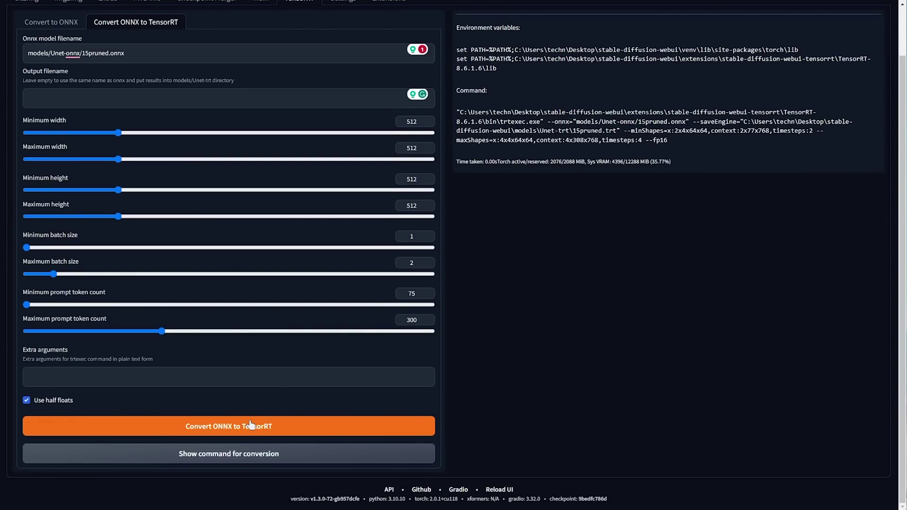
Run the ONNX to TensorRT conversion of models/Unet-onnx/15pruned.onnx again from the webui
{"action": "left_click", "coordinate": [228, 425]}
{"action": "scroll", "coordinate": [470, 299], "scroll_direction": "up", "scroll_amount": 2}
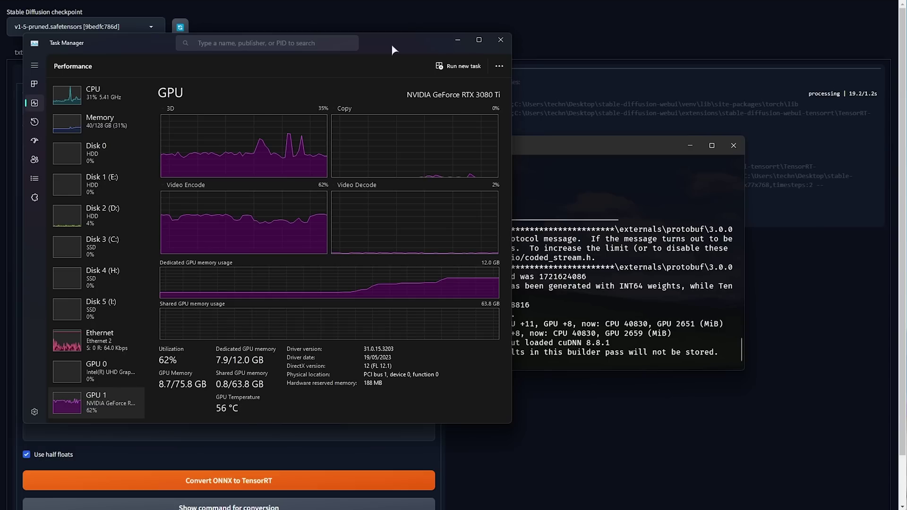
{"action": "left_click_drag", "start_coordinate": [391, 44], "coordinate": [280, 40]}
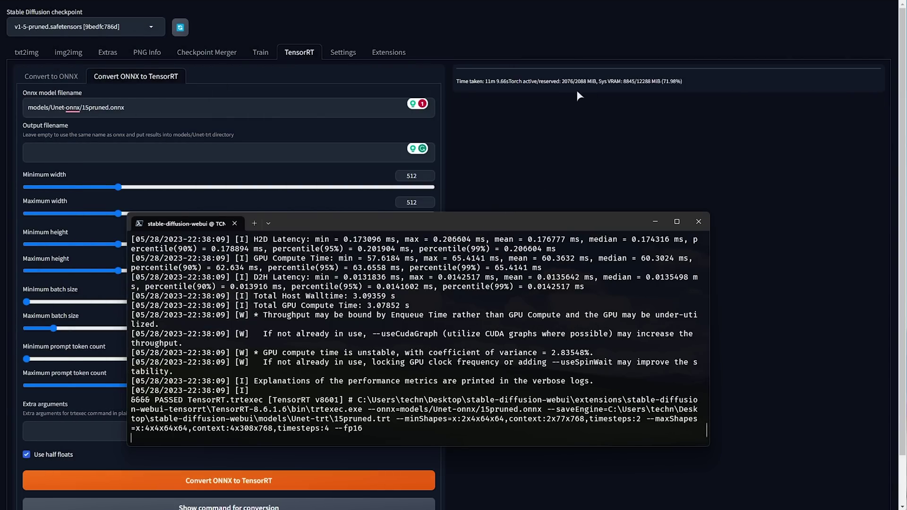
Review the conversion log in the terminal, from the network parsing and engine build messages to the final trtexec result
{"action": "left_click_drag", "start_coordinate": [524, 227], "coordinate": [559, 150]}
{"action": "left_click_drag", "start_coordinate": [468, 136], "coordinate": [468, 108]}
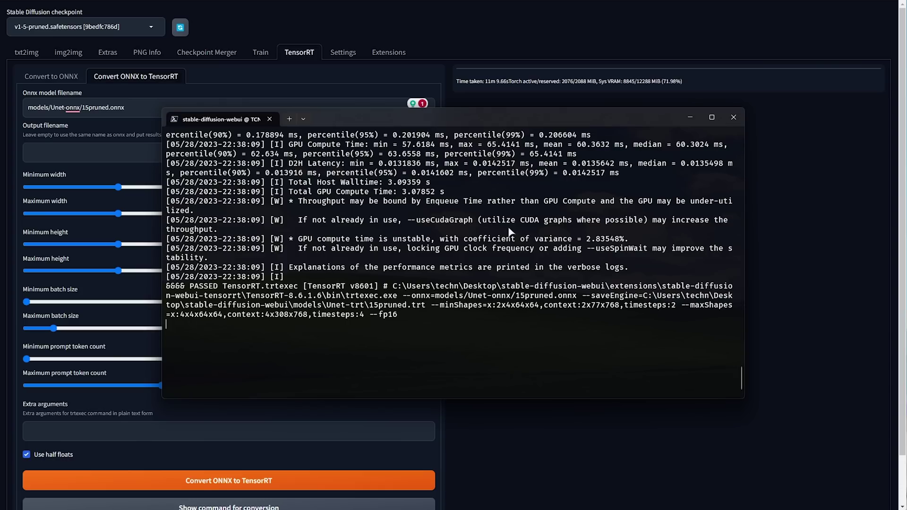
{"action": "scroll", "coordinate": [412, 263], "scroll_direction": "up", "scroll_amount": 10}
{"action": "scroll", "coordinate": [412, 263], "scroll_direction": "up", "scroll_amount": 15}
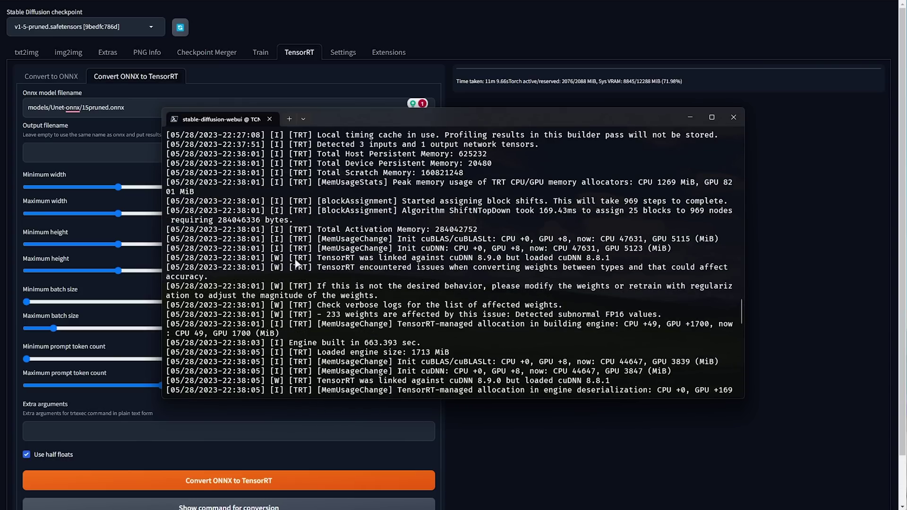
{"action": "left_click_drag", "start_coordinate": [209, 286], "coordinate": [485, 296]}
{"action": "mouse_move", "coordinate": [223, 267]}
{"action": "left_mouse_down"}
{"action": "mouse_move", "coordinate": [246, 278]}
{"action": "mouse_move", "coordinate": [557, 278]}
{"action": "mouse_move", "coordinate": [543, 288]}
{"action": "mouse_move", "coordinate": [267, 287]}
{"action": "left_mouse_up"}
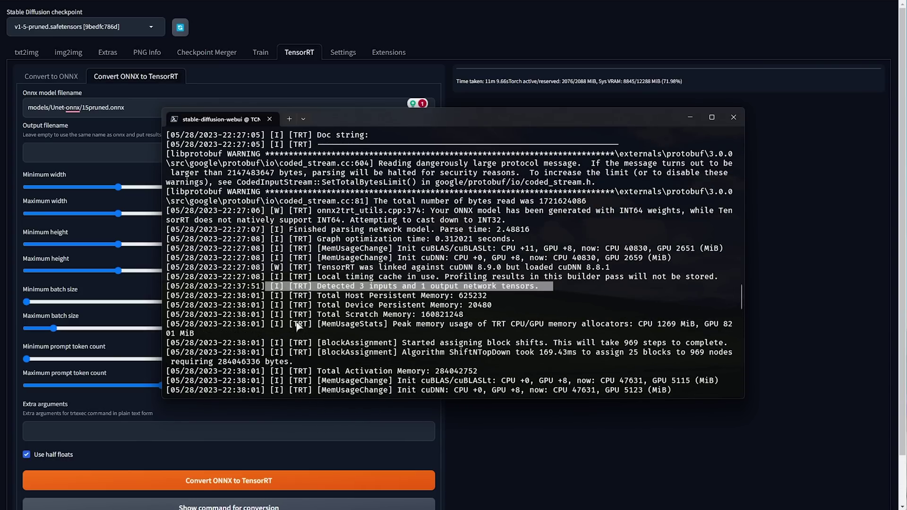
{"action": "scroll", "coordinate": [316, 324], "scroll_direction": "down", "scroll_amount": 15}
{"action": "scroll", "coordinate": [326, 320], "scroll_direction": "down", "scroll_amount": 8}
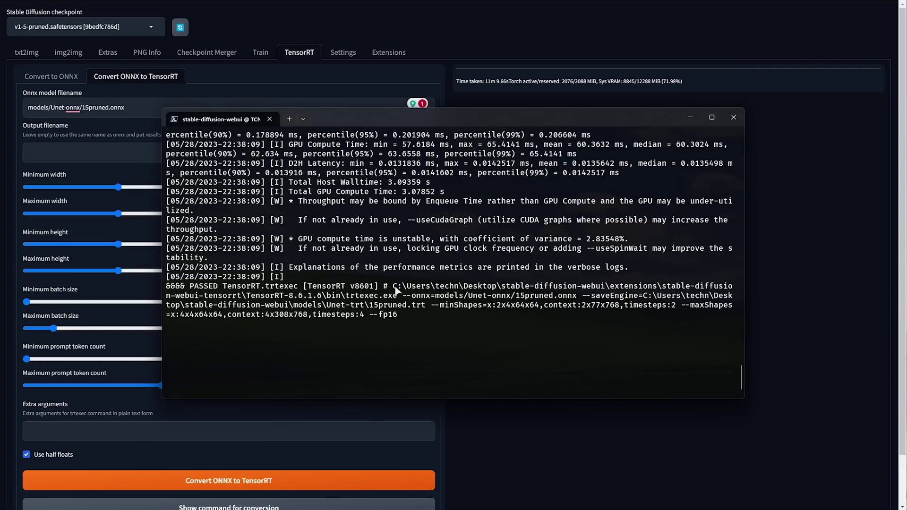
Locate the saveEngine path in the log and select 15pruned.trt in the models/Unet-trt folder
{"action": "left_click_drag", "start_coordinate": [642, 295], "coordinate": [367, 308]}
{"action": "right_click", "coordinate": [368, 308]}
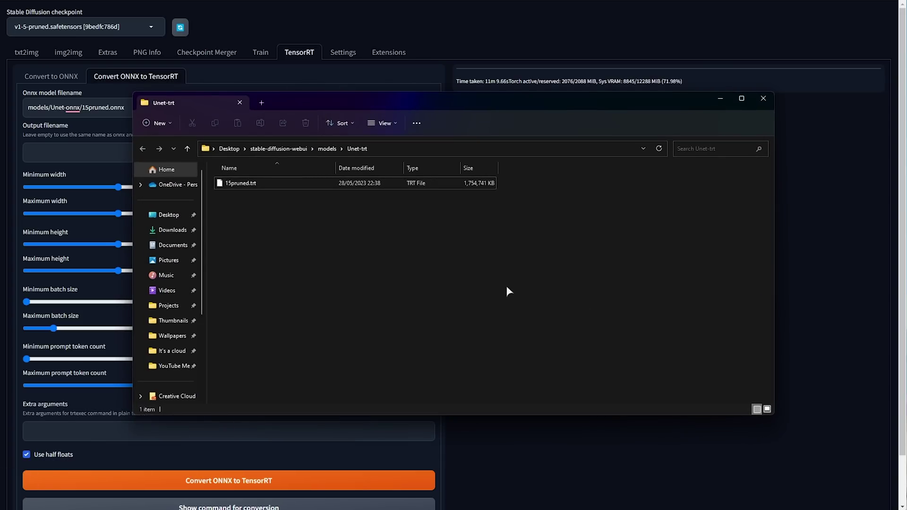
{"action": "left_click", "coordinate": [422, 183]}
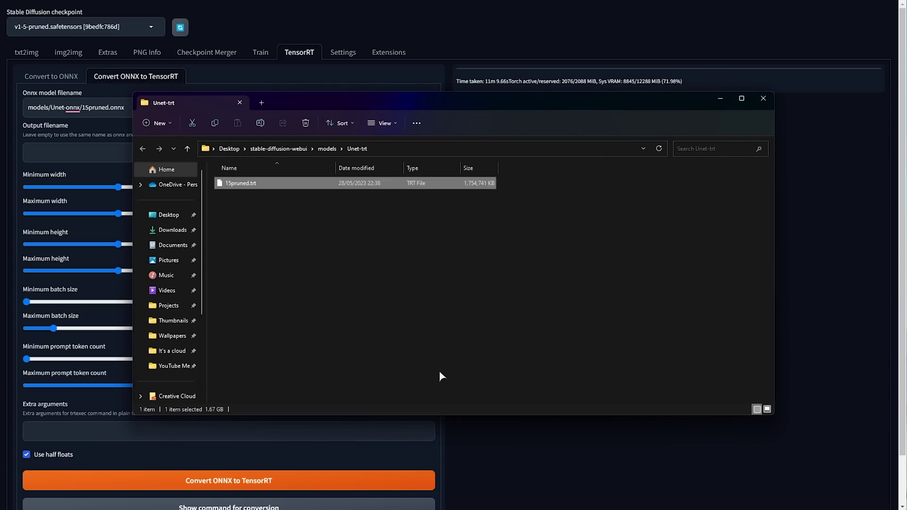
Show all pages of the webui settings and locate the SD Unet option by searching for Unet
{"action": "left_click_drag", "start_coordinate": [207, 331], "coordinate": [519, 334]}
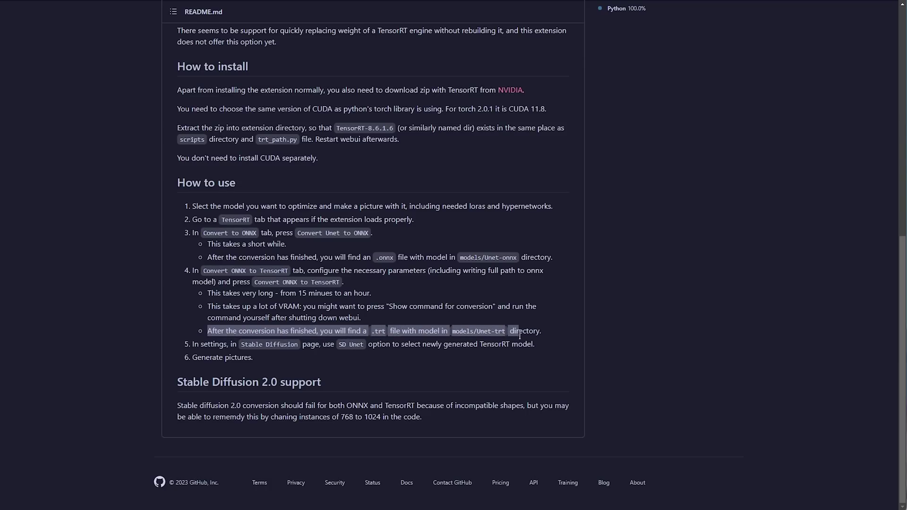
{"action": "left_click_drag", "start_coordinate": [192, 344], "coordinate": [527, 350]}
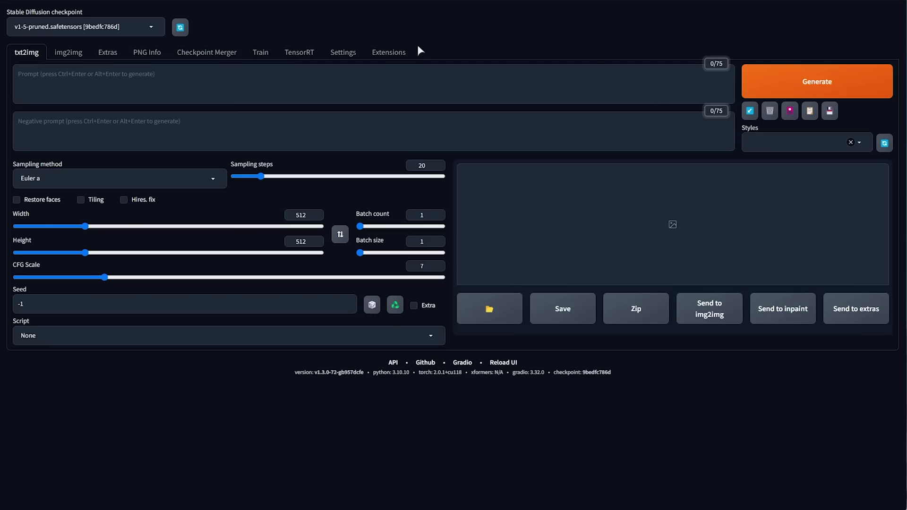
{"action": "left_click", "coordinate": [378, 53]}
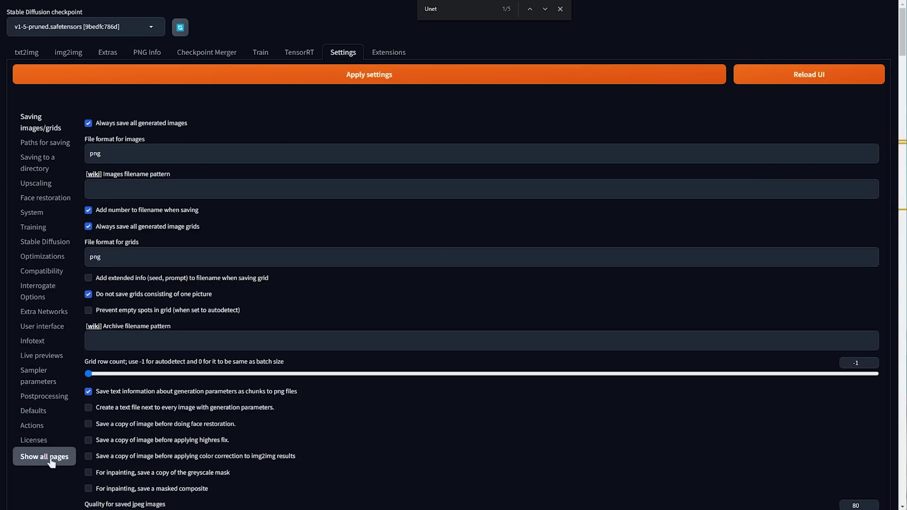
{"action": "left_click", "coordinate": [47, 456]}
{"action": "scroll", "coordinate": [172, 330], "scroll_direction": "down", "scroll_amount": 20}
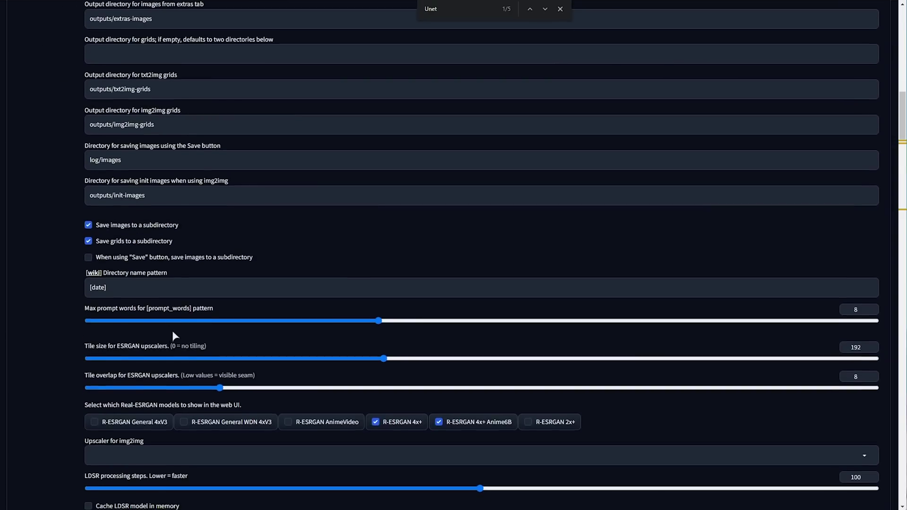
{"action": "scroll", "coordinate": [194, 317], "scroll_direction": "up", "scroll_amount": 2}
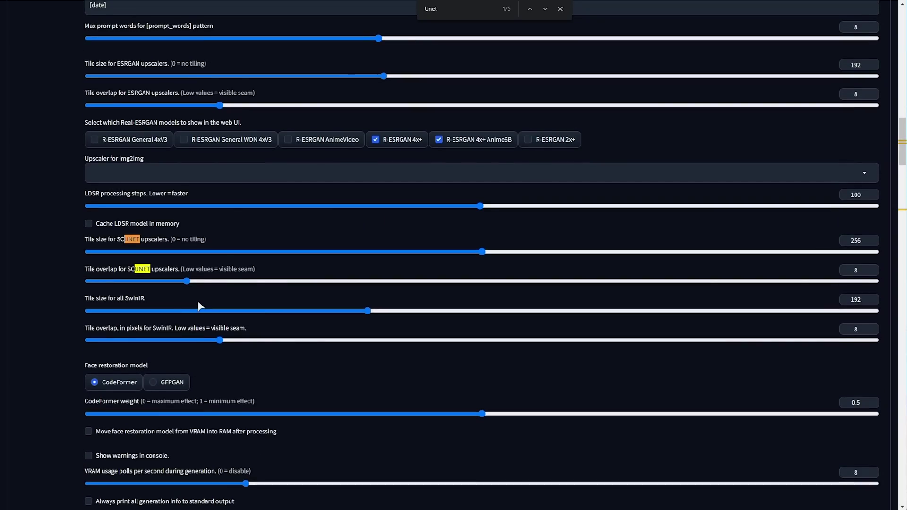
{"action": "scroll", "coordinate": [115, 376], "scroll_direction": "down", "scroll_amount": 14}
{"action": "left_click_drag", "start_coordinate": [87, 321], "coordinate": [415, 324]}
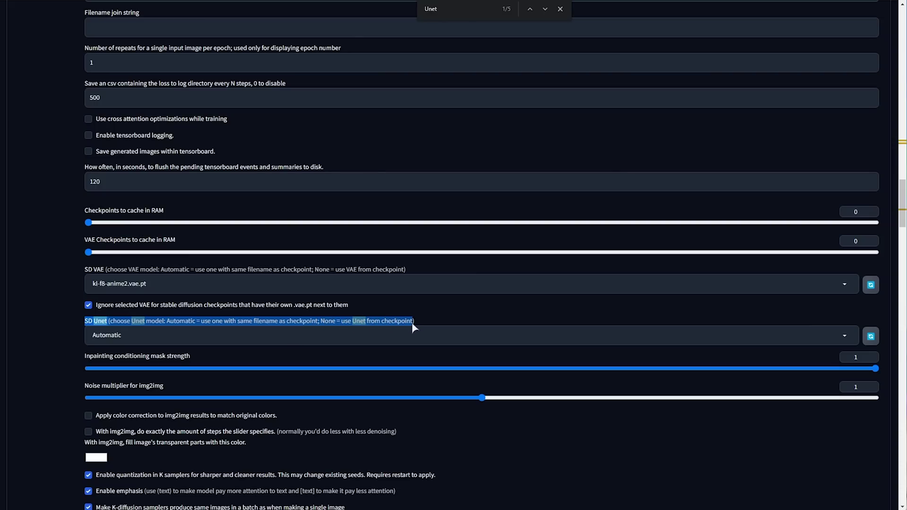
Set SD Unet to Automatic and apply the settings
{"action": "left_click", "coordinate": [404, 333]}
{"action": "scroll", "coordinate": [396, 266], "scroll_direction": "down", "scroll_amount": 1}
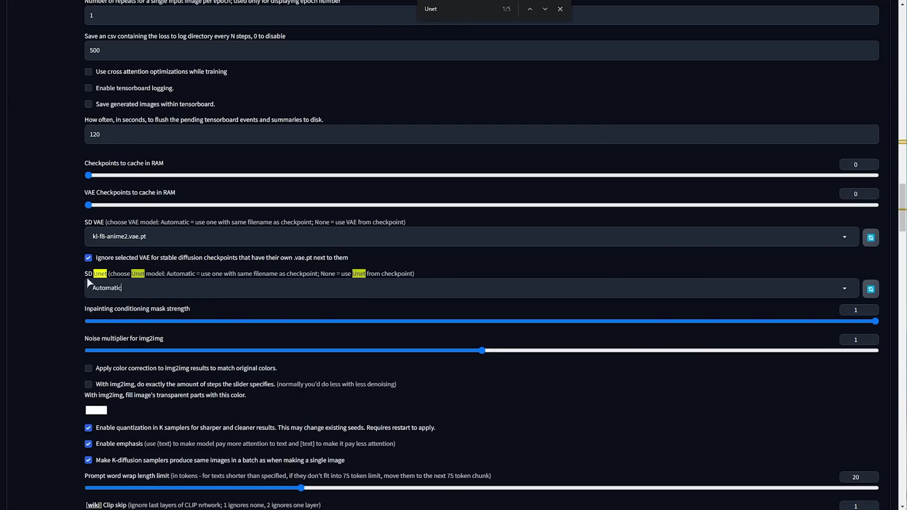
{"action": "scroll", "coordinate": [160, 236], "scroll_direction": "down", "scroll_amount": 1}
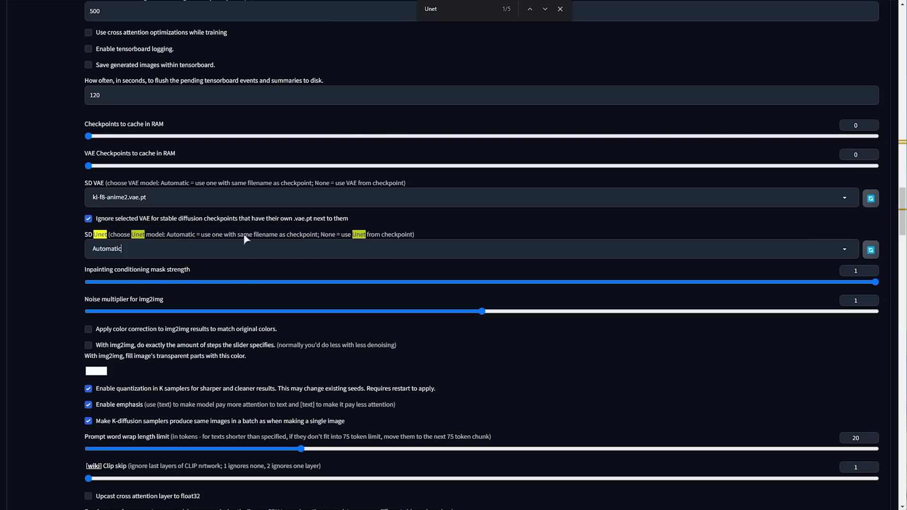
{"action": "middle_click", "coordinate": [23, 361]}
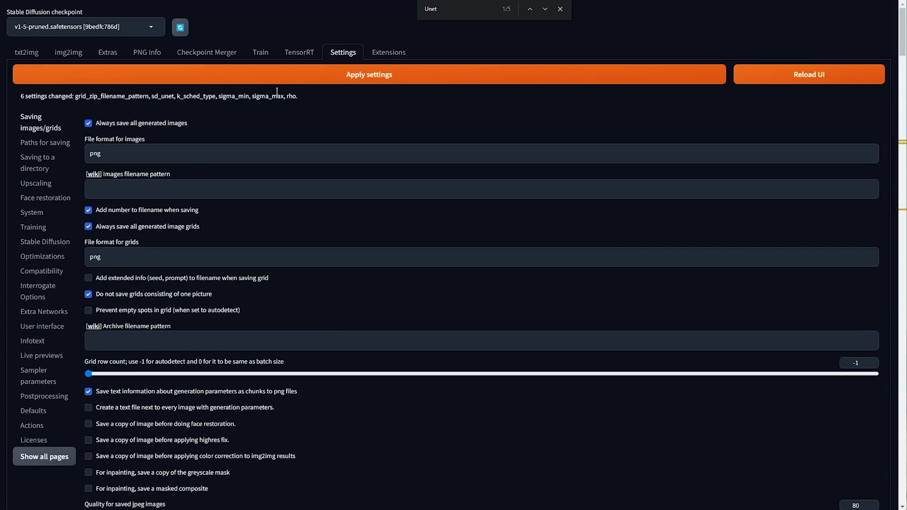
{"action": "left_click", "coordinate": [229, 82]}
Generate an image in txt2img from the prompt "A spaceman on the moon"
{"action": "left_click", "coordinate": [27, 52]}
{"action": "left_click", "coordinate": [560, 9]}
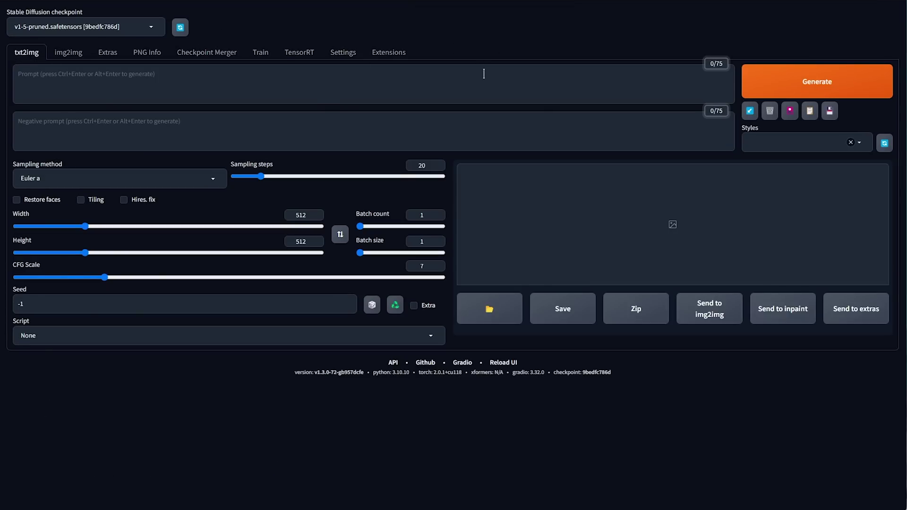
{"action": "left_click", "coordinate": [483, 74]}
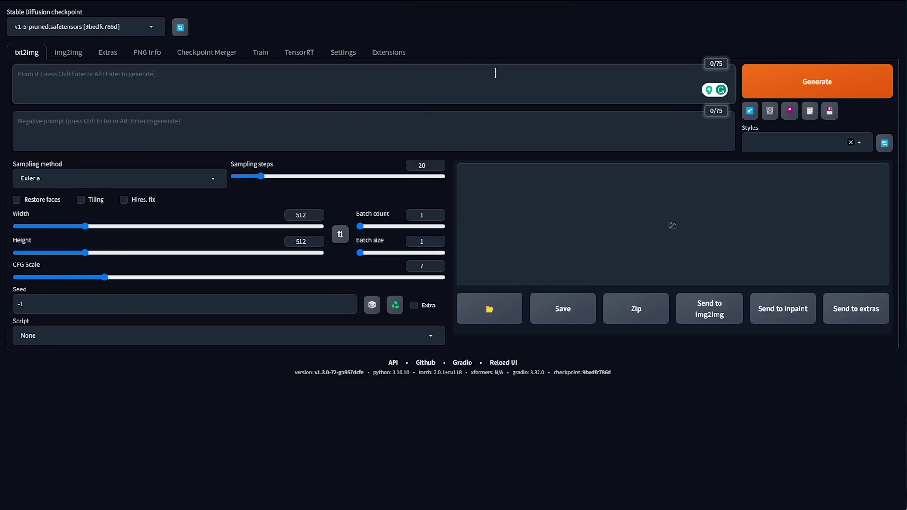
{"action": "type", "text": "A spaceman on"}
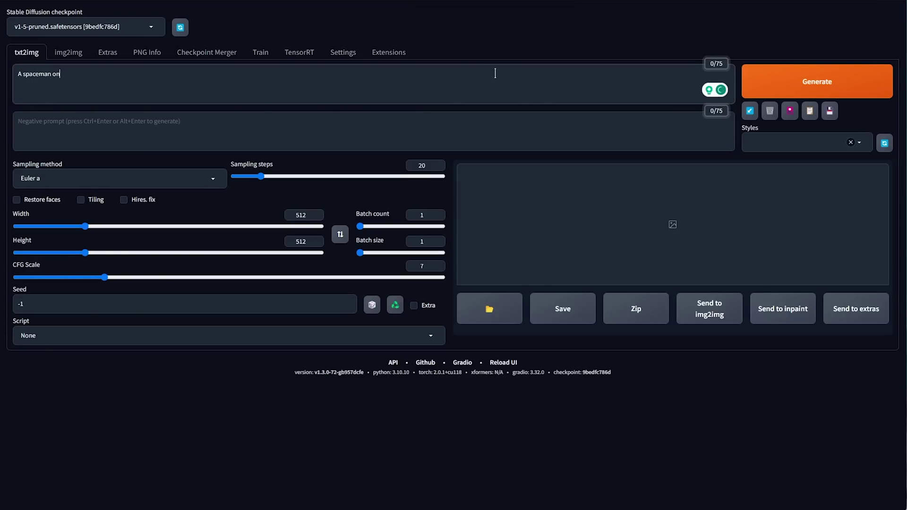
{"action": "type", "text": " the moon"}
{"action": "left_click", "coordinate": [781, 87]}
Check the iteration speed of the spaceman generation in the terminal output
{"action": "scroll", "coordinate": [515, 372], "scroll_direction": "up", "scroll_amount": 2}
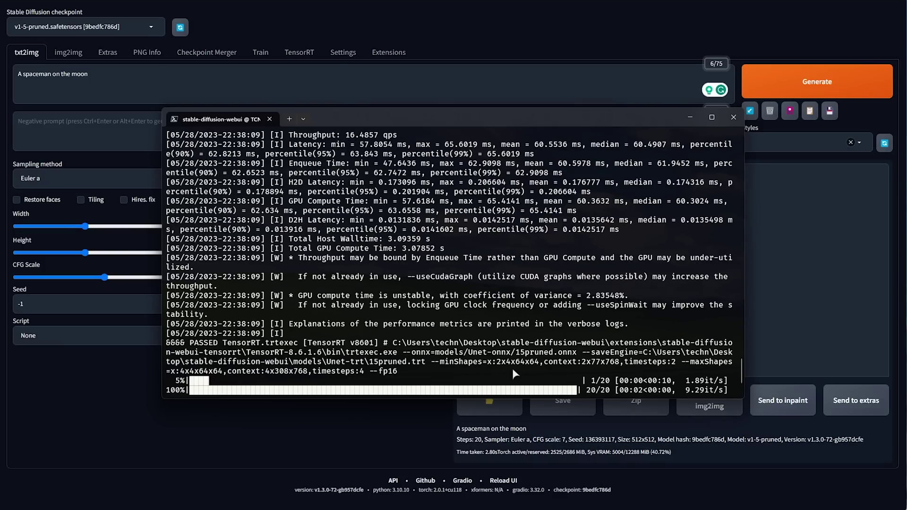
{"action": "scroll", "coordinate": [519, 369], "scroll_direction": "down", "scroll_amount": 2}
{"action": "left_click_drag", "start_coordinate": [680, 354], "coordinate": [723, 350]}
{"action": "left_click", "coordinate": [359, 420]}
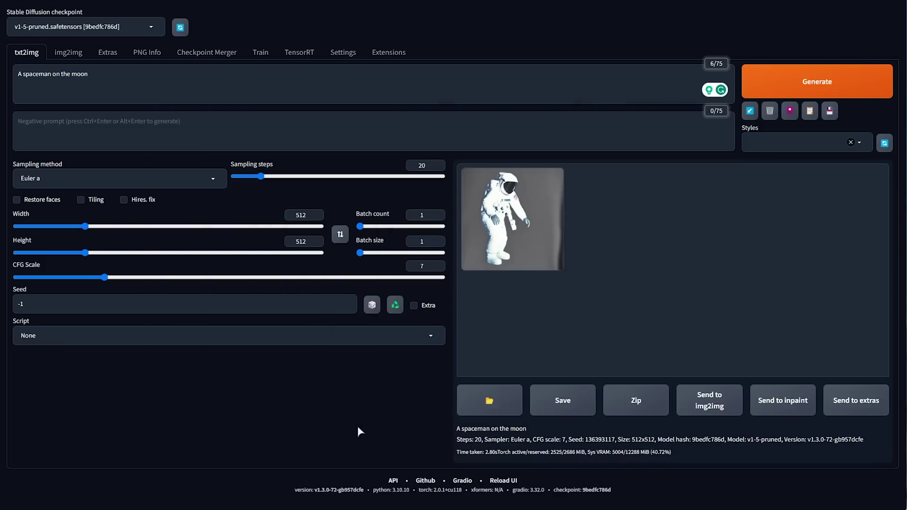
Set the batch count to 4, generate the spaceman images, and check their iteration speeds in the terminal
{"action": "left_click_drag", "start_coordinate": [360, 226], "coordinate": [365, 225]}
{"action": "left_click", "coordinate": [805, 84]}
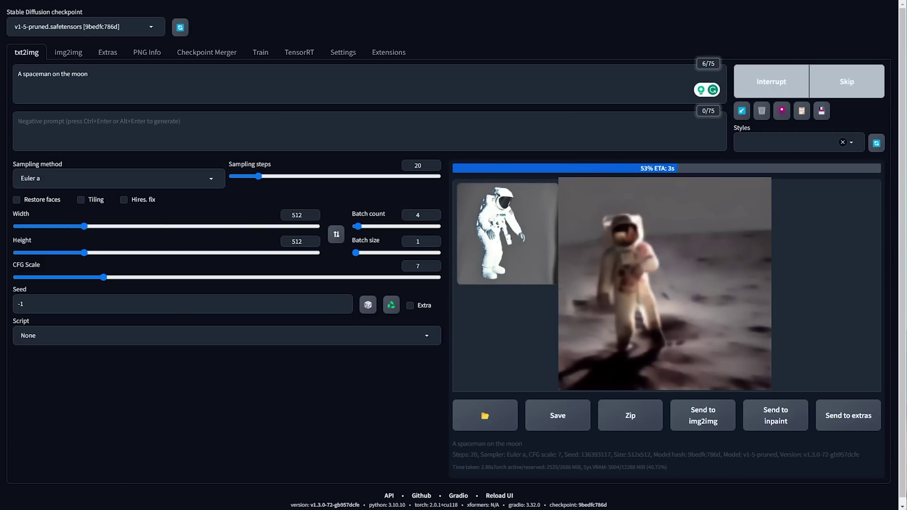
{"action": "key", "text": "alt+Tab"}
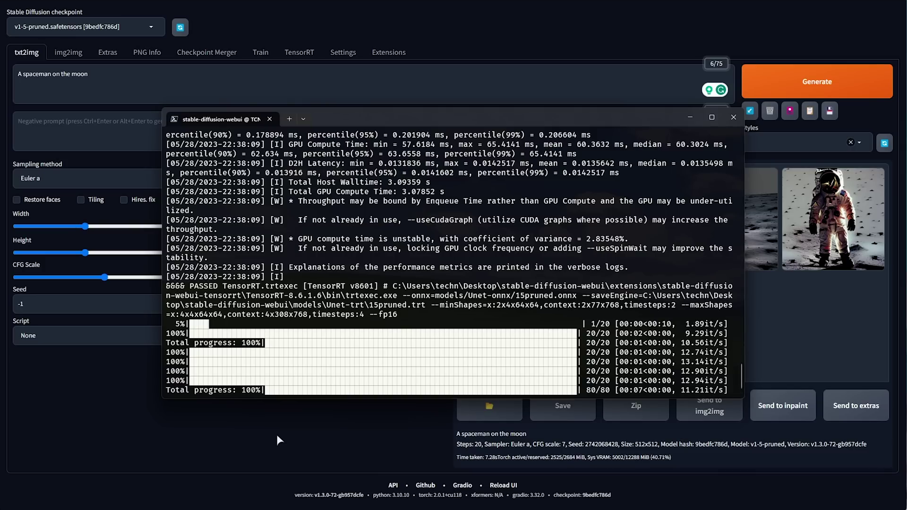
Rename 15pruned.trt in the Unet-trt folder to v1-5-pruned.trt to match the checkpoint name
{"action": "left_click_drag", "start_coordinate": [369, 305], "coordinate": [409, 307]}
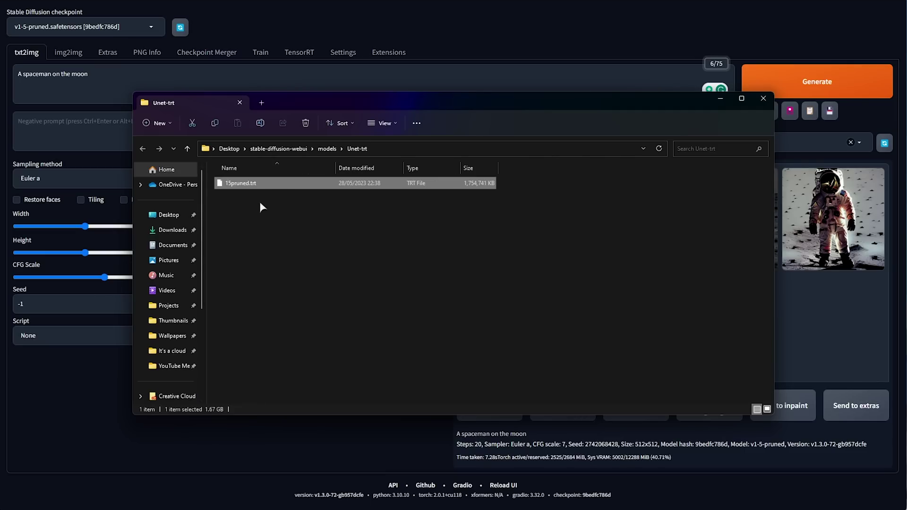
{"action": "key", "text": "F2"}
{"action": "key", "text": "Home"}
{"action": "type", "text": "v"}
{"action": "key", "text": "Right"}
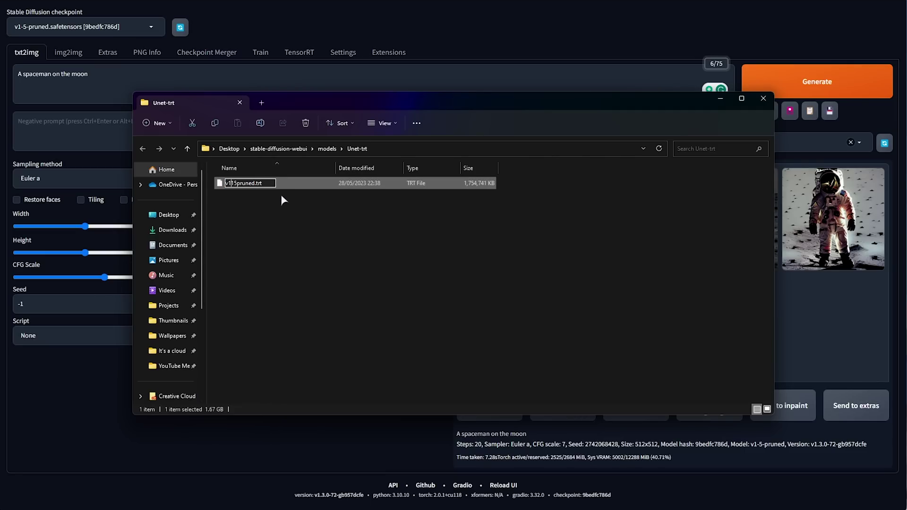
{"action": "type", "text": "-"}
{"action": "key", "text": "Right"}
{"action": "type", "text": "-"}
{"action": "key", "text": "Return"}
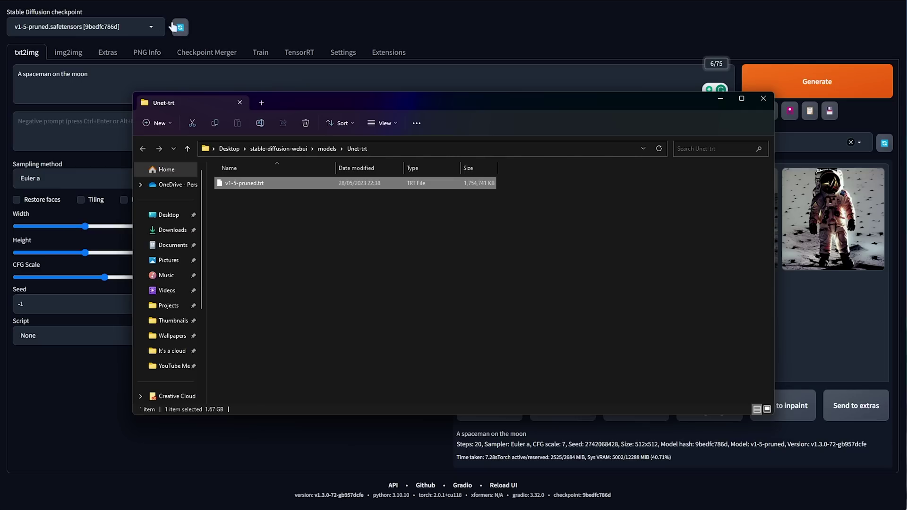
Reload the v1-5-pruned checkpoint, checking its loading line in the log, and generate the four spaceman images again
{"action": "left_click", "coordinate": [242, 14]}
{"action": "left_click", "coordinate": [178, 28]}
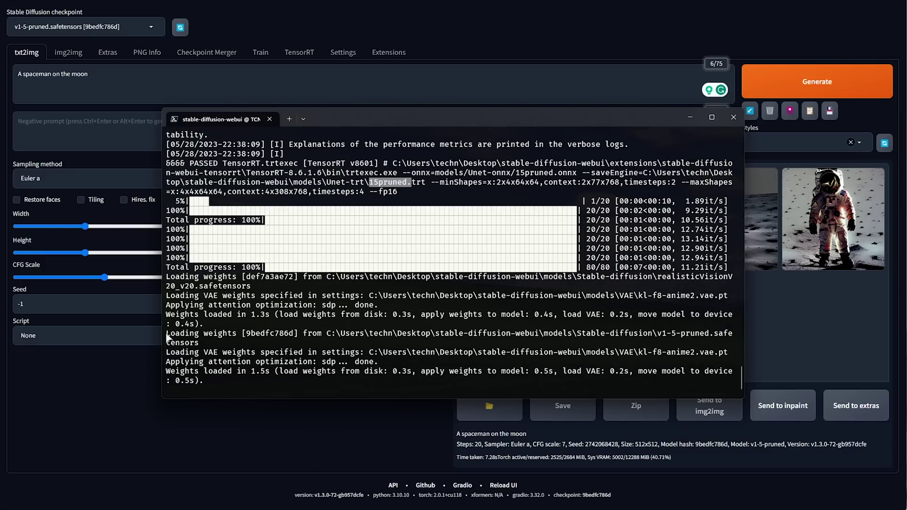
{"action": "left_click_drag", "start_coordinate": [166, 334], "coordinate": [202, 343]}
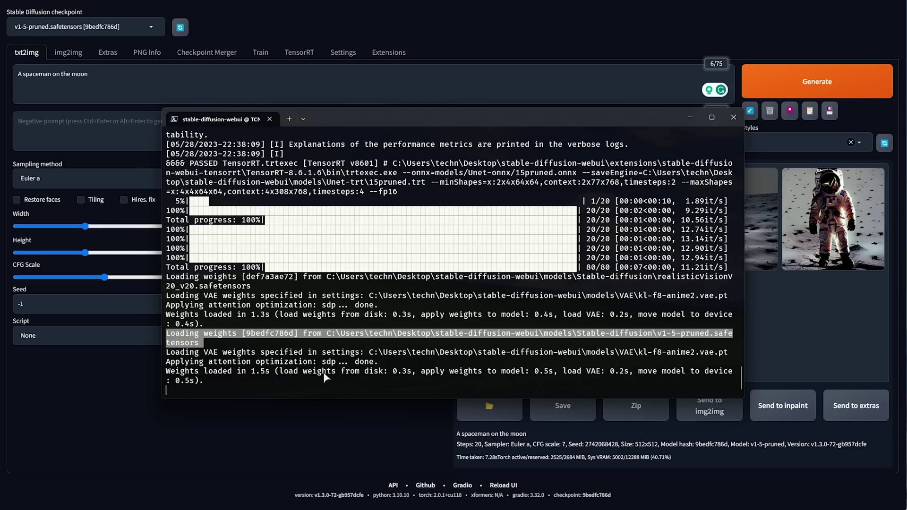
{"action": "left_click", "coordinate": [402, 374]}
{"action": "left_click", "coordinate": [388, 428]}
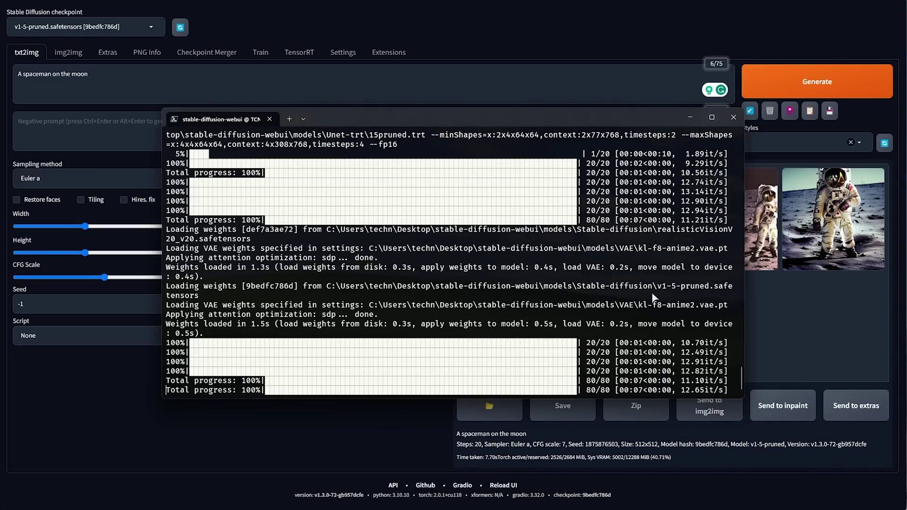
Stop the running webui server in the terminal and launch it again with the previous command
{"action": "key", "text": "ctrl+c"}
{"action": "key", "text": "ctrl+c"}
{"action": "key", "text": "ctrl+c"}
{"action": "key", "text": "ctrl+c"}
{"action": "key", "text": "ctrl+c"}
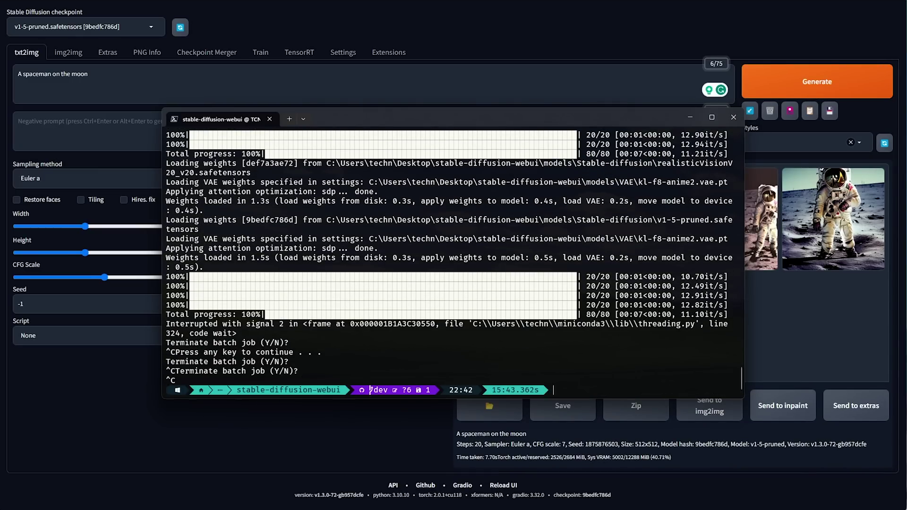
{"action": "key", "text": "Up"}
{"action": "key", "text": "Return"}
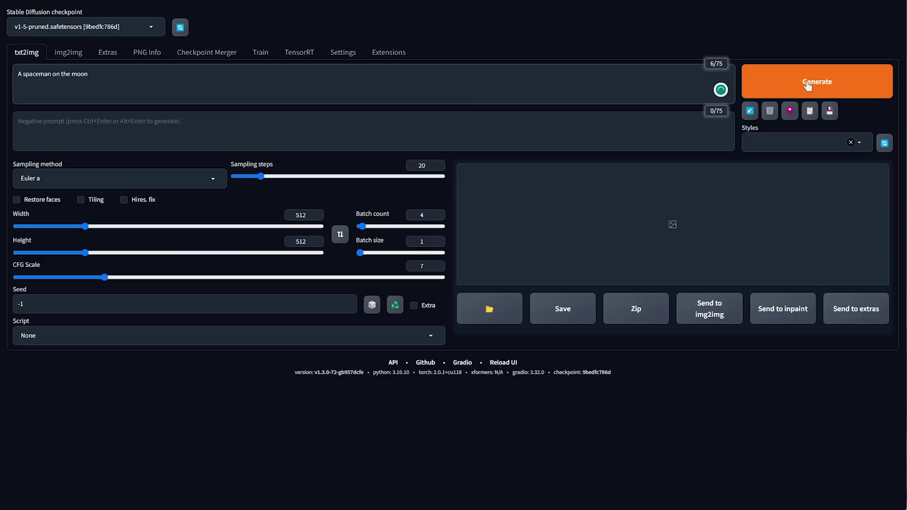
Generate four "A spaceman on the moon" images and check the Unet activation and iteration speeds in the terminal
{"action": "left_click", "coordinate": [807, 85]}
{"action": "key", "text": "alt+Tab"}
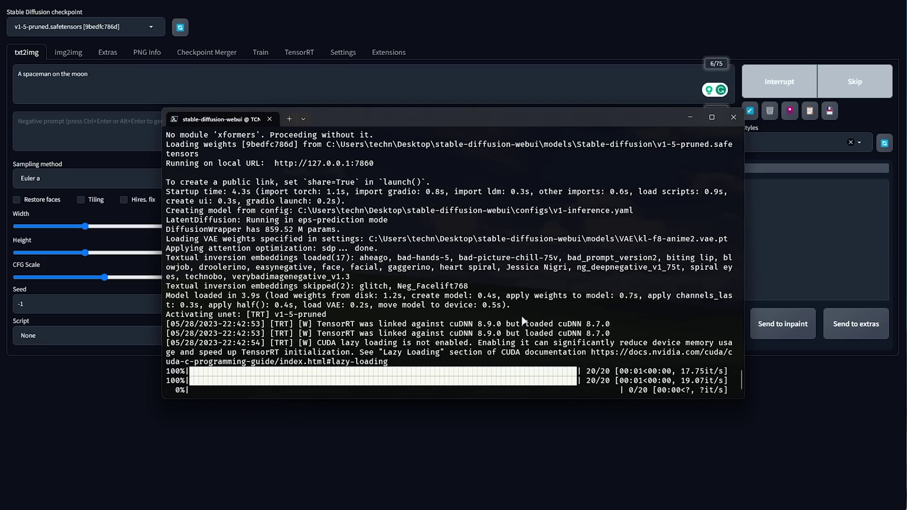
{"action": "left_click_drag", "start_coordinate": [558, 116], "coordinate": [401, 119]}
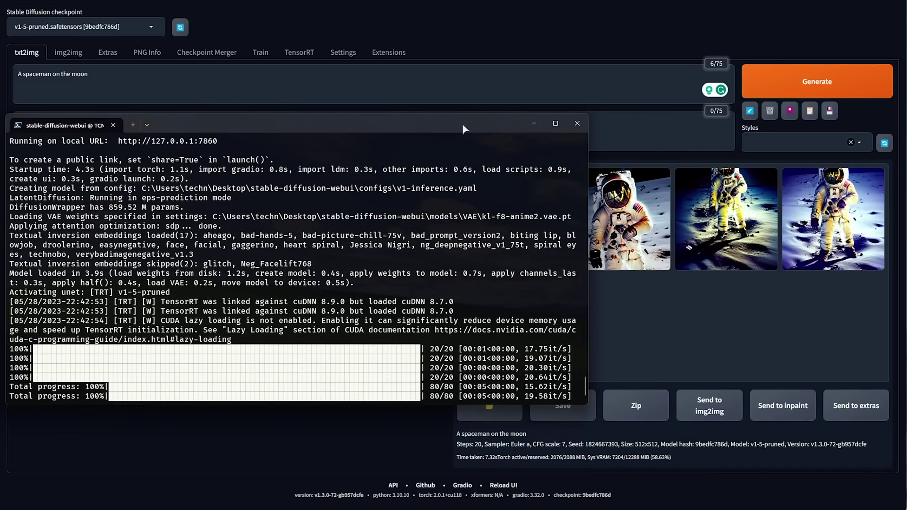
{"action": "left_click_drag", "start_coordinate": [464, 127], "coordinate": [492, 121]}
Return to the webui and view the first single spaceman image enlarged, then return to the gallery
{"action": "left_click", "coordinate": [656, 313]}
{"action": "left_click", "coordinate": [620, 236]}
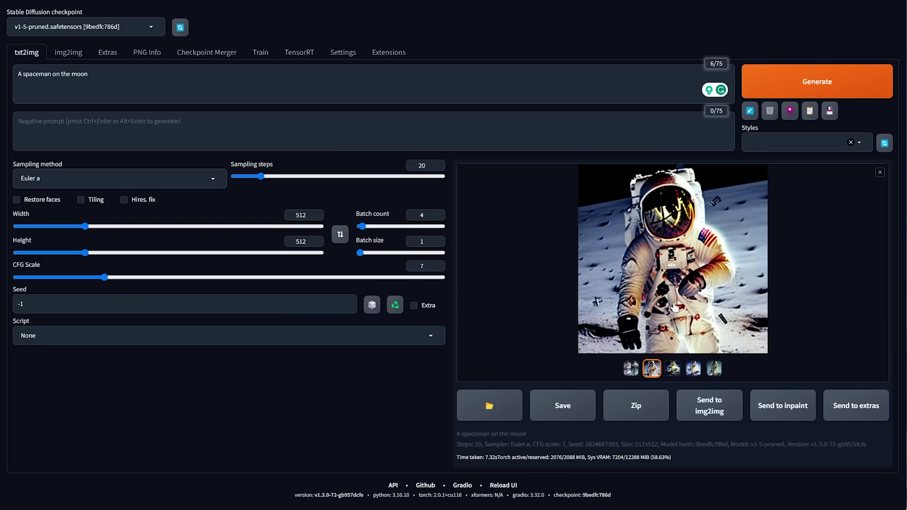
{"action": "left_click", "coordinate": [880, 173]}
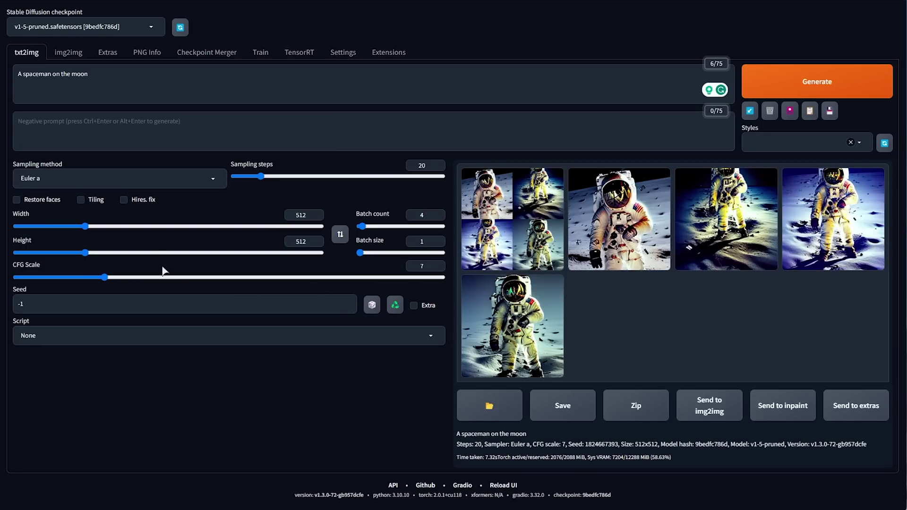
Review the Convert ONNX to TensorRT options, then enlarge the first spaceman image in txt2img once more
{"action": "left_click", "coordinate": [292, 53]}
{"action": "left_click", "coordinate": [136, 76]}
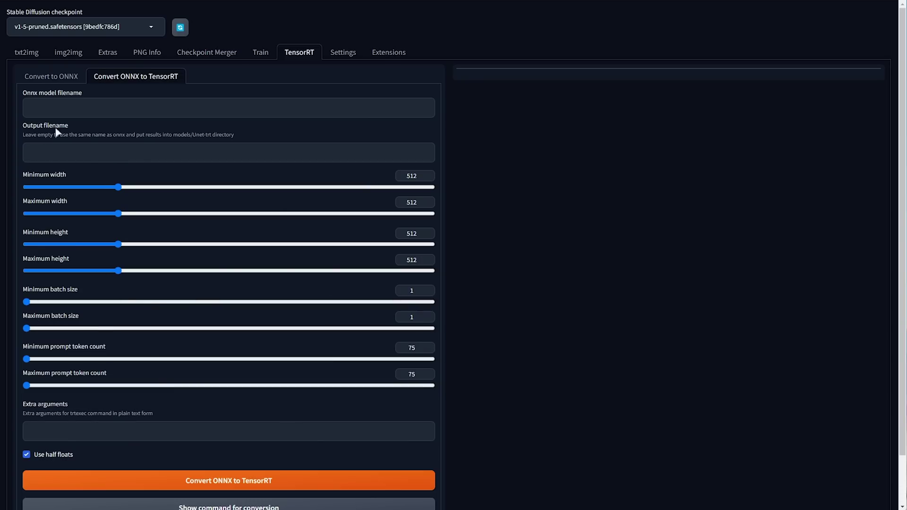
{"action": "left_click", "coordinate": [31, 54]}
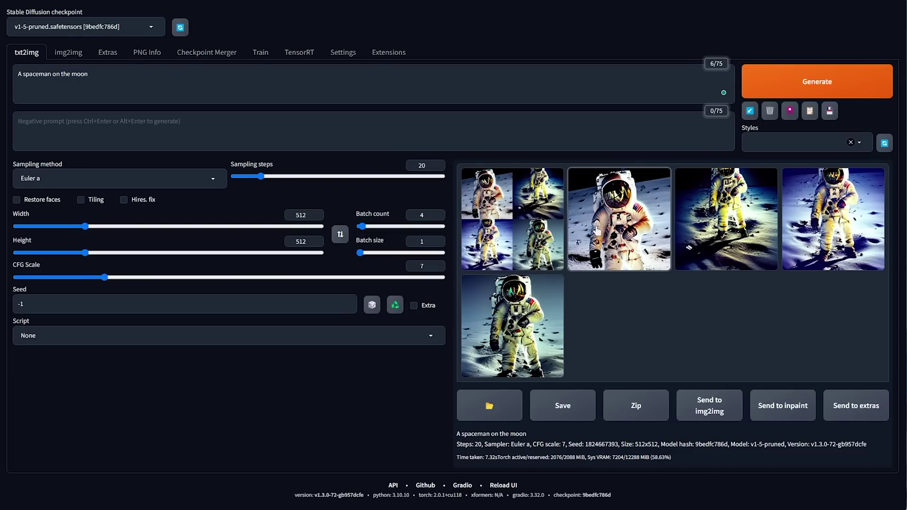
{"action": "left_click", "coordinate": [598, 231]}
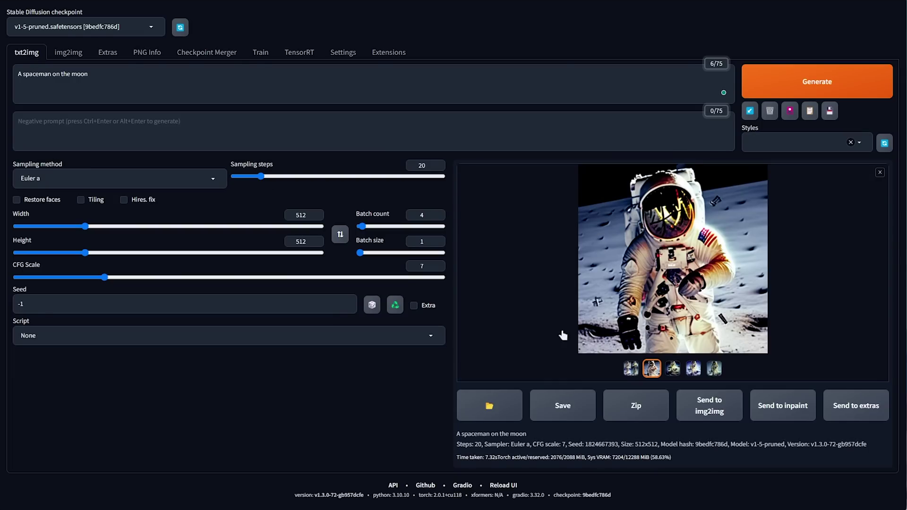
{"action": "left_click", "coordinate": [881, 181]}
Enable all installed extensions except sd-web-ui-quickcss, then apply the change and restart the UI
{"action": "left_click", "coordinate": [386, 56]}
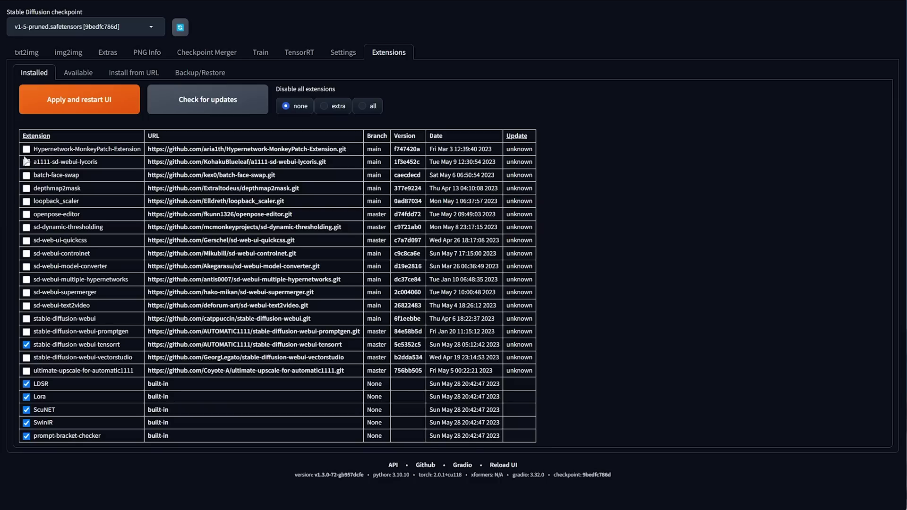
{"action": "left_click", "coordinate": [26, 162]}
{"action": "left_click", "coordinate": [26, 175]}
{"action": "left_click", "coordinate": [26, 187]}
{"action": "left_click", "coordinate": [26, 201]}
{"action": "left_click", "coordinate": [26, 214]}
{"action": "left_click", "coordinate": [26, 227]}
{"action": "left_click", "coordinate": [26, 240]}
{"action": "left_click", "coordinate": [26, 253]}
{"action": "left_click", "coordinate": [26, 279]}
{"action": "left_click", "coordinate": [27, 293]}
{"action": "left_click", "coordinate": [27, 305]}
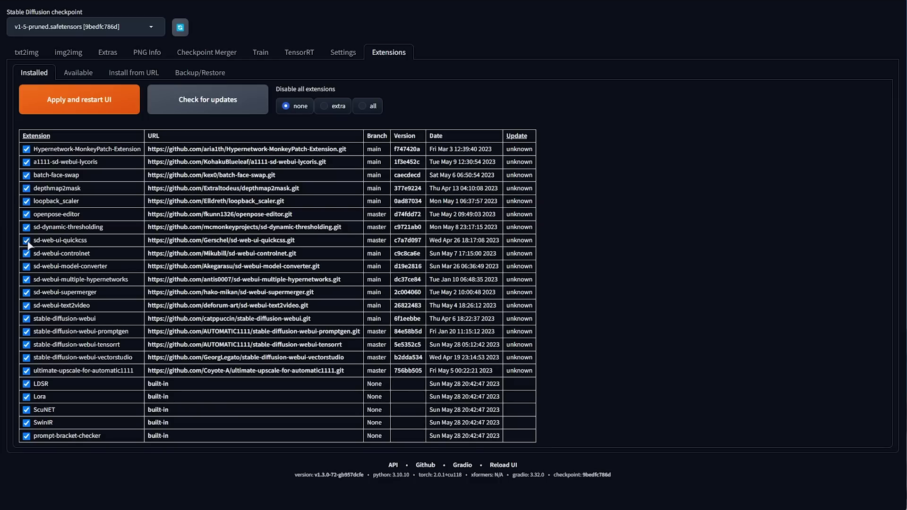
{"action": "left_click", "coordinate": [27, 240]}
{"action": "left_click", "coordinate": [101, 108]}
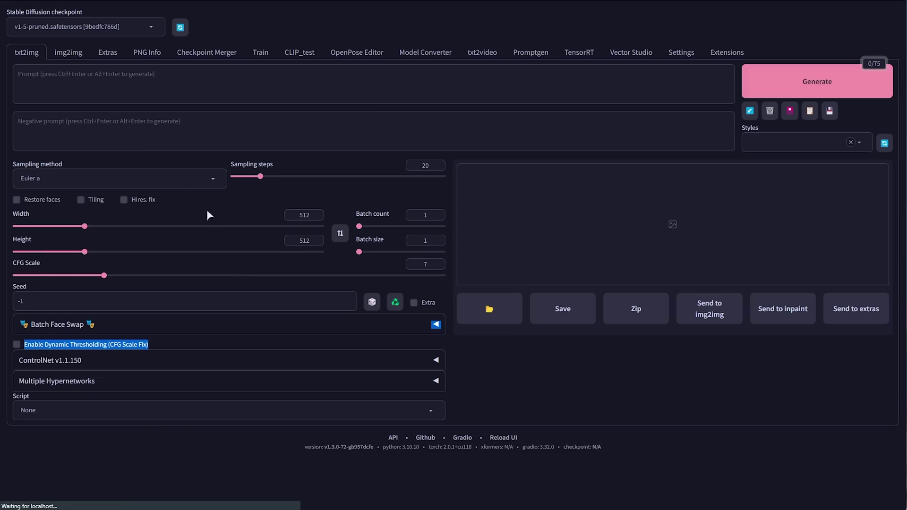
Generate images from "A spaceman on the moon" with batch count 4 and check the speeds in the terminal
{"action": "key", "text": "ctrl+v"}
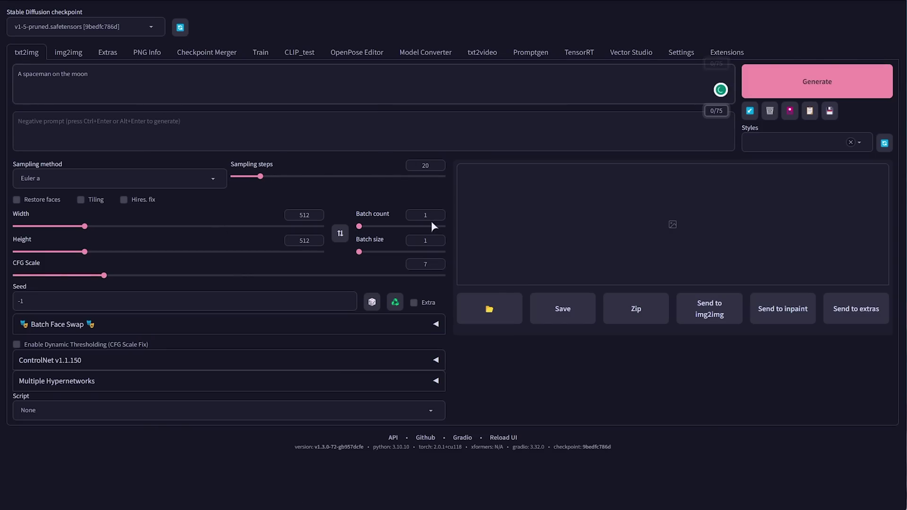
{"action": "double_click", "coordinate": [425, 215]}
{"action": "type", "text": "4"}
{"action": "key", "text": "ctrl+Return"}
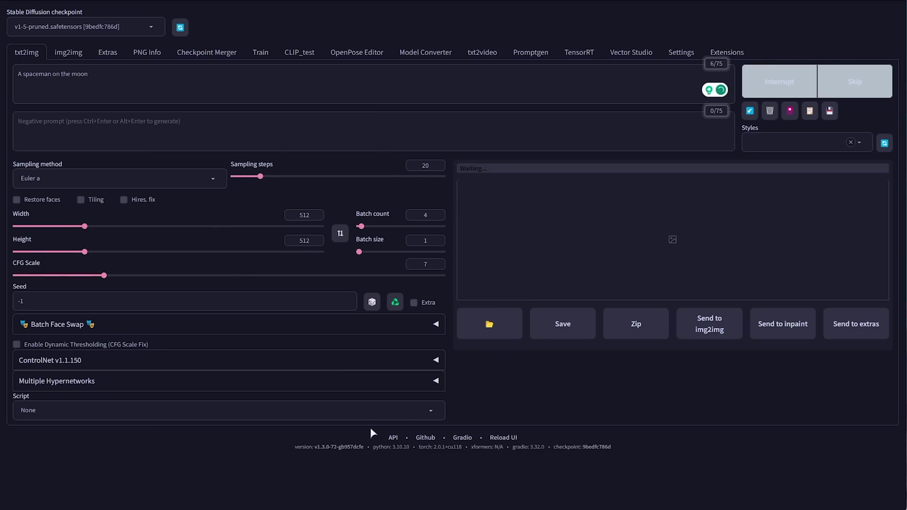
{"action": "left_click", "coordinate": [122, 509]}
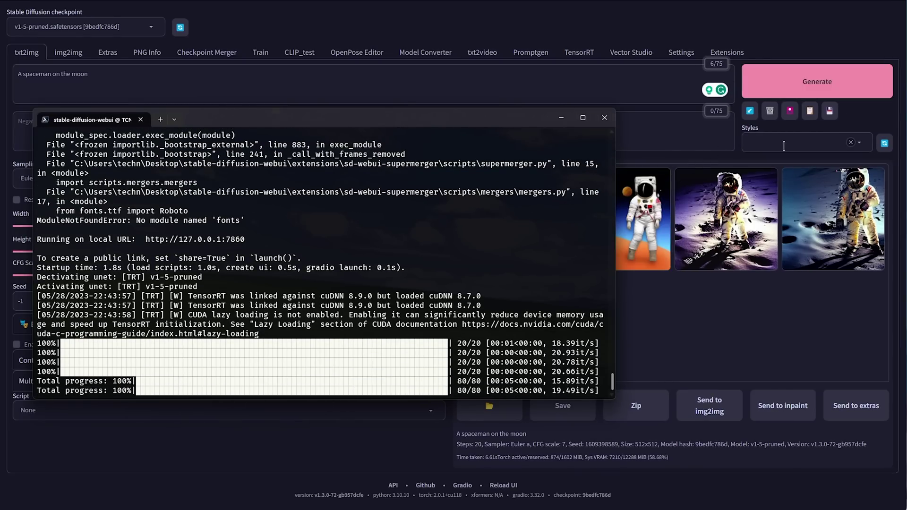
Add the pepeFrog_pepeFrog Lora to the prompt, generate four images, and check their speeds in the terminal
{"action": "left_click", "coordinate": [758, 121]}
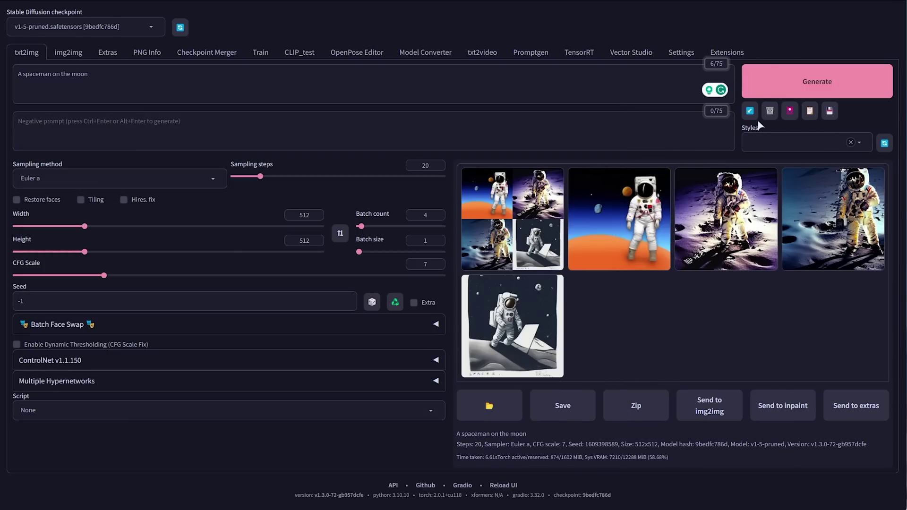
{"action": "left_click", "coordinate": [786, 113]}
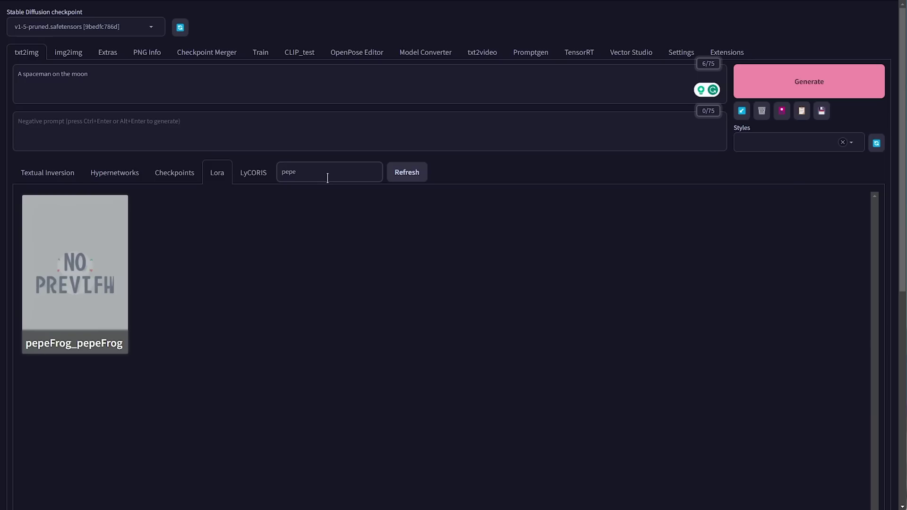
{"action": "left_click", "coordinate": [125, 263]}
{"action": "left_click", "coordinate": [785, 68]}
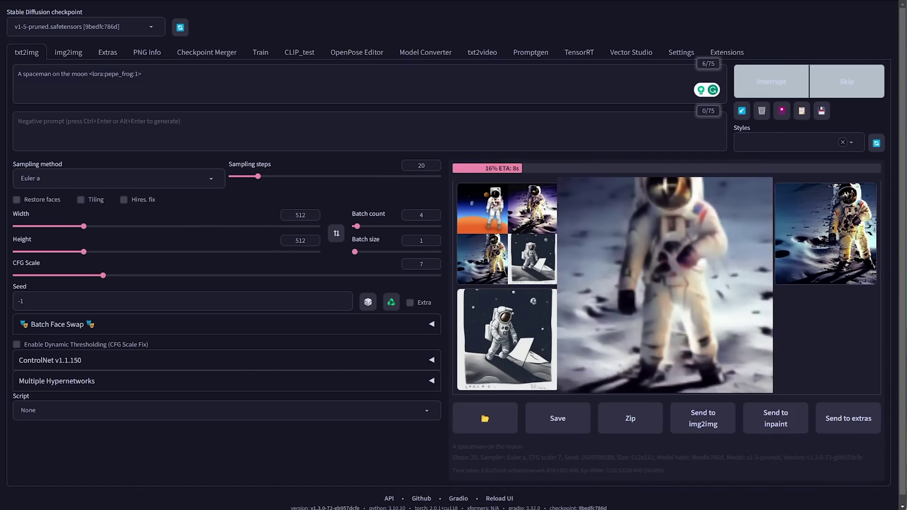
{"action": "key", "text": "alt+Tab"}
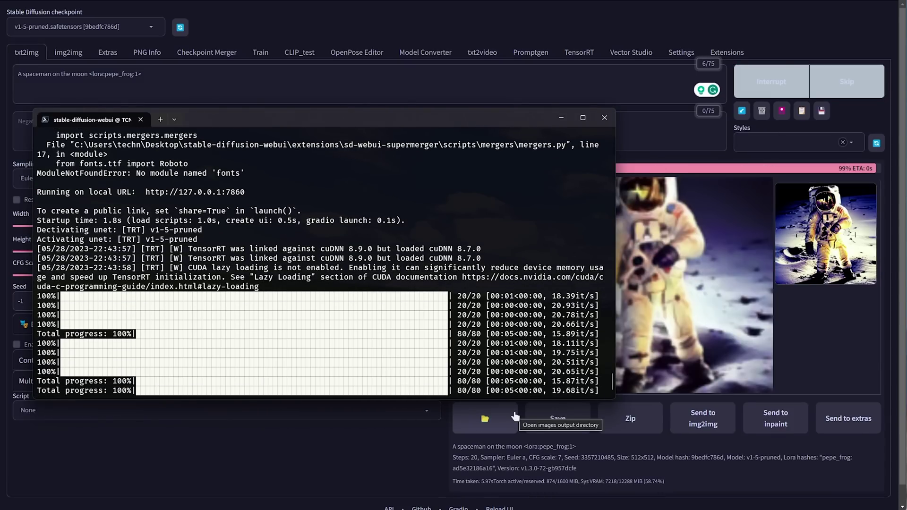
{"action": "key", "text": "alt+Tab"}
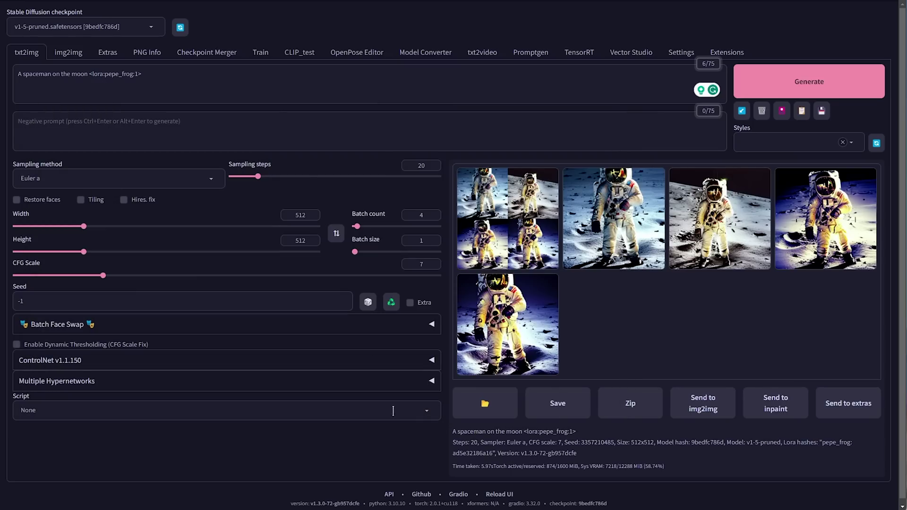
Set the pepe_frog Lora weight to 5, regenerate the images, and check the generation speeds in the terminal
{"action": "left_click", "coordinate": [138, 82]}
{"action": "key", "text": "ctrl+Return"}
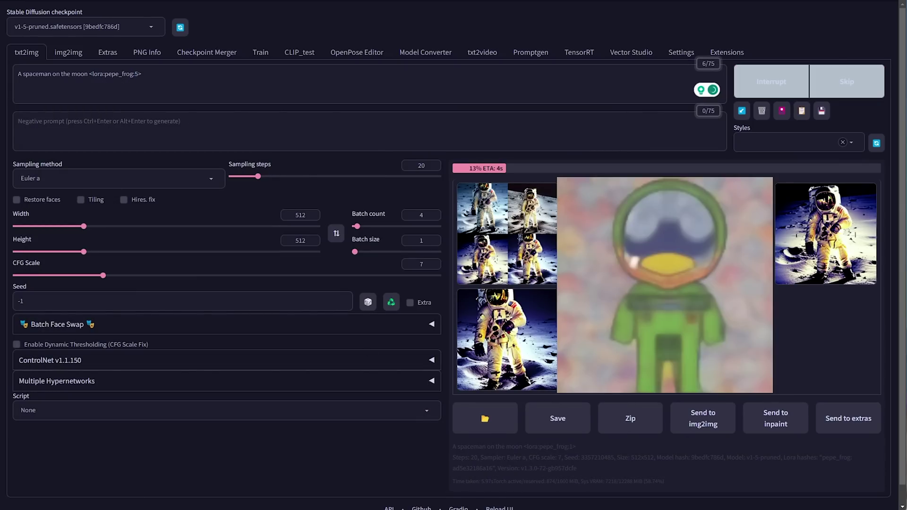
{"action": "key", "text": "alt+Tab"}
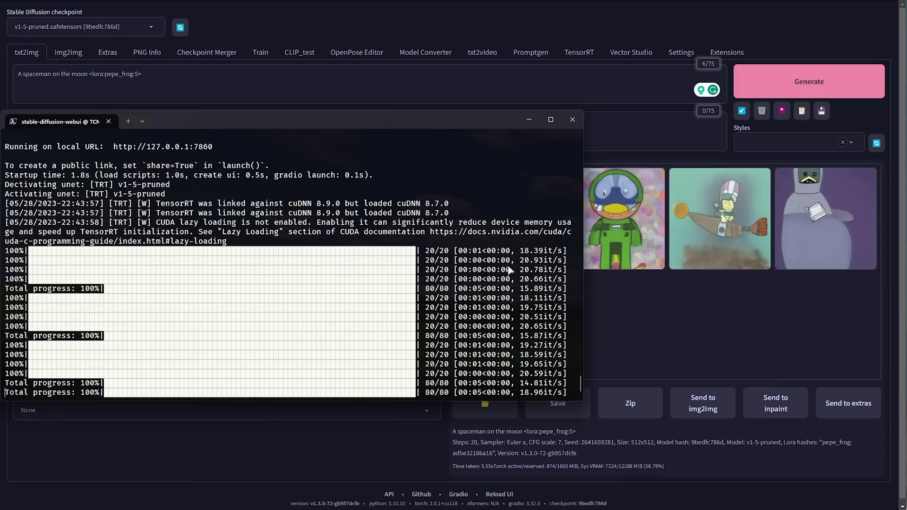
Return to the webui and remove the pepe_frog Lora tag from the prompt
{"action": "left_click", "coordinate": [703, 344]}
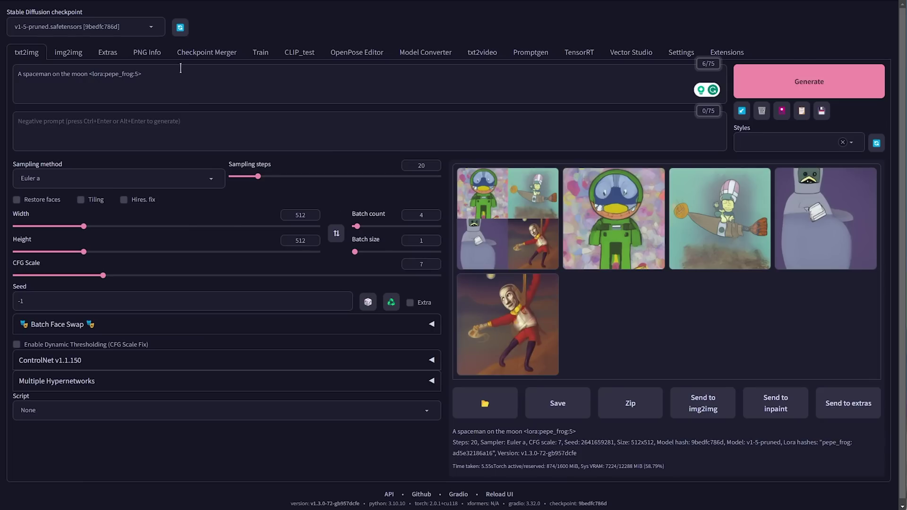
{"action": "left_click_drag", "start_coordinate": [181, 68], "coordinate": [85, 73]}
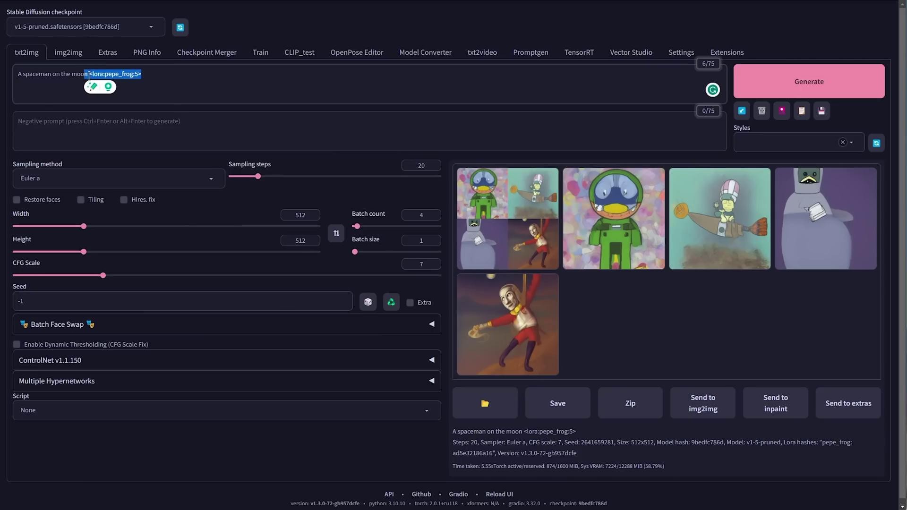
{"action": "key", "text": "BackSpace"}
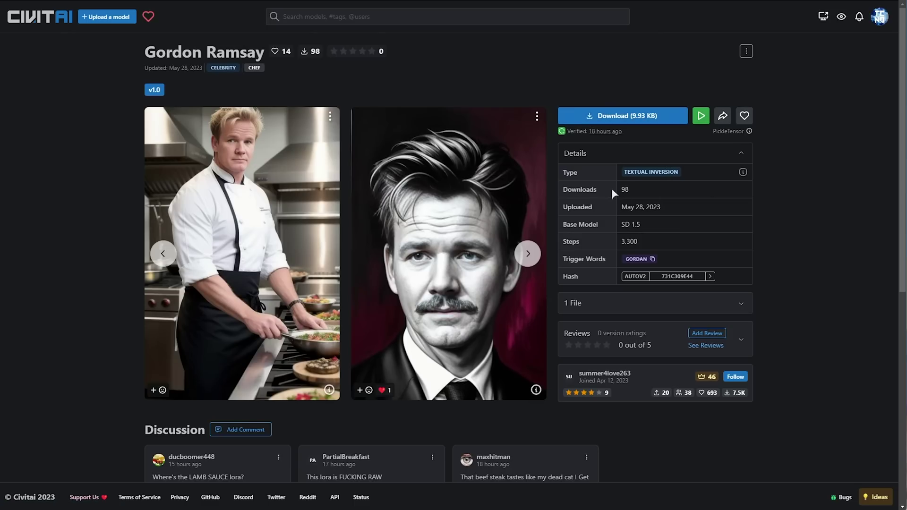
Browse the Gordon Ramsay textual inversion's samples on Civitai and generate images in the webui from "A spaceman on the moon gordan"
{"action": "left_click", "coordinate": [528, 254]}
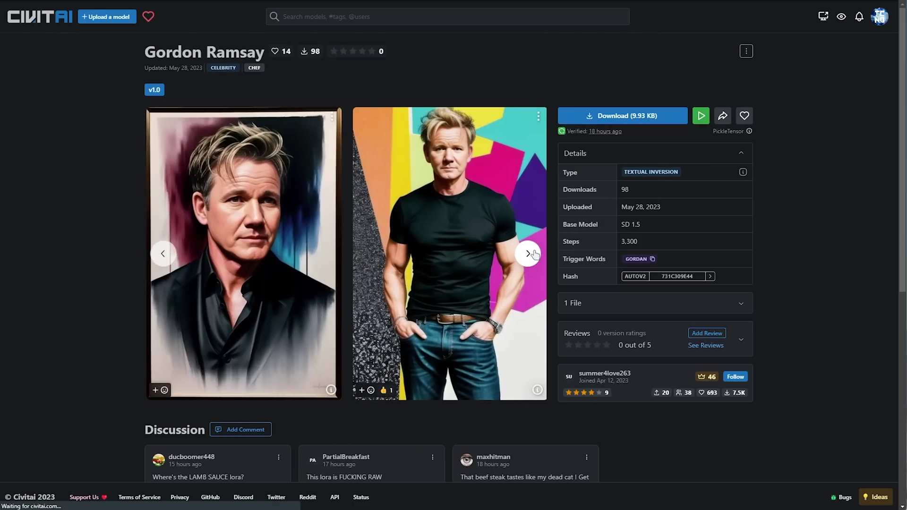
{"action": "key", "text": "Return"}
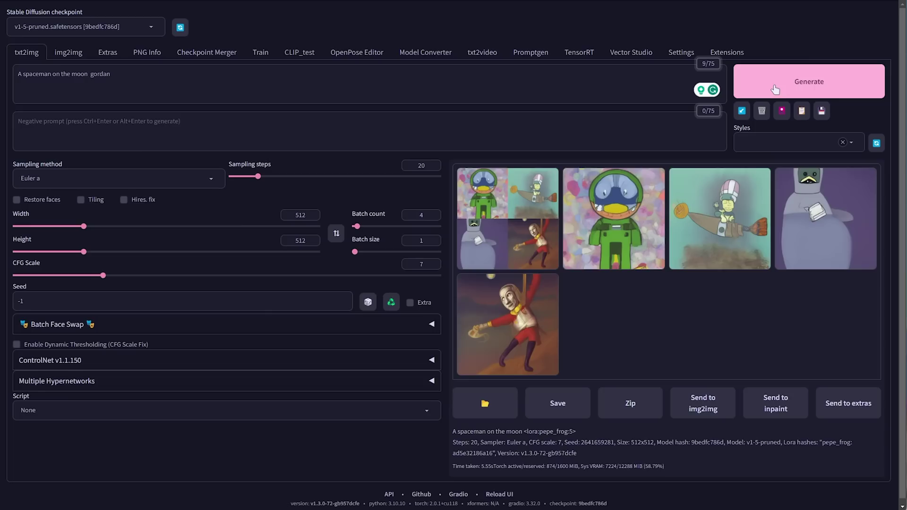
{"action": "key", "text": "ctrl+Return"}
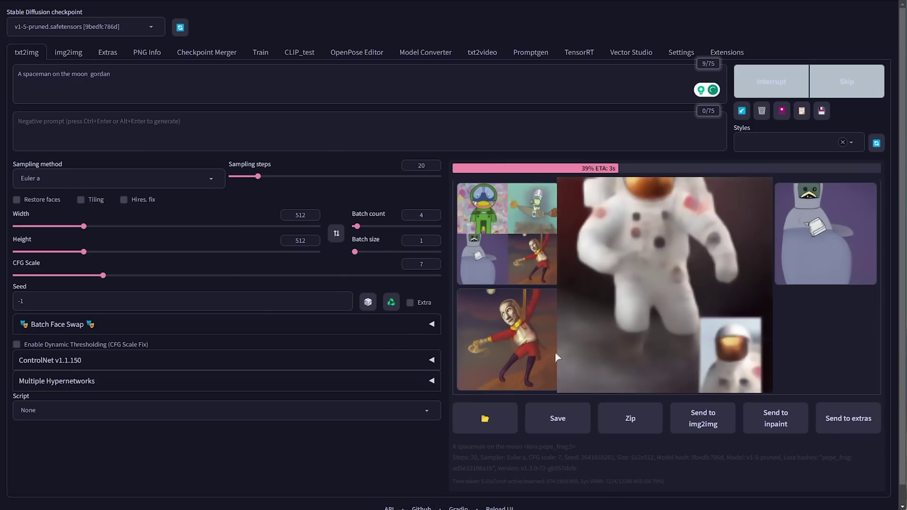
Generate four images from the prompt "A gordan on the moon" and check their generation speeds in the terminal
{"action": "key", "text": "ctrl+Return"}
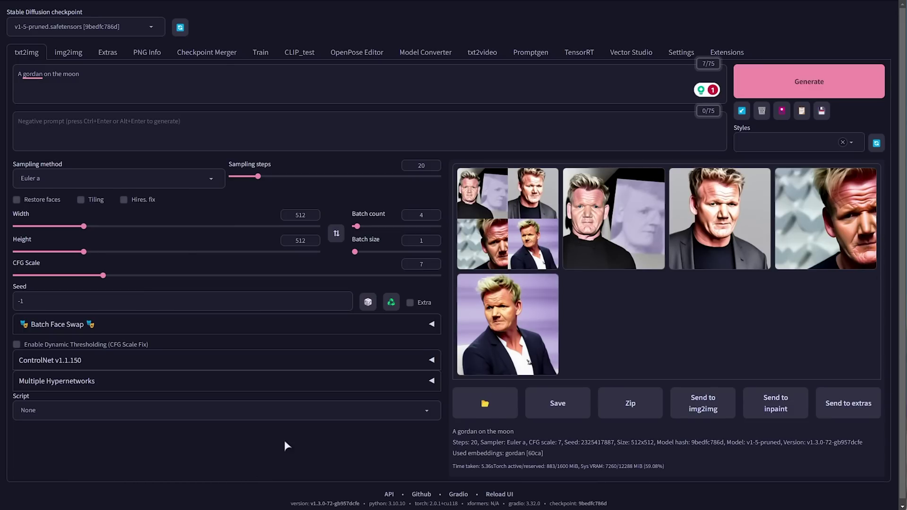
{"action": "key", "text": "alt+Tab"}
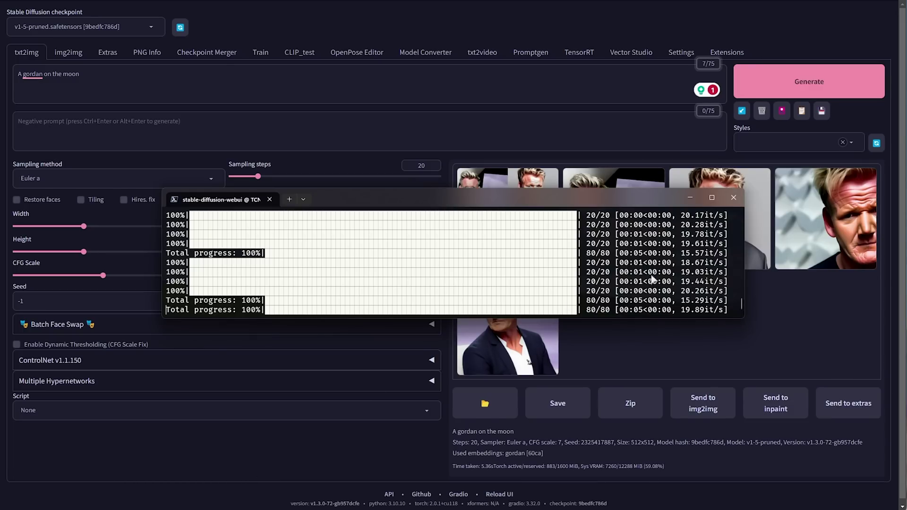
{"action": "left_click_drag", "start_coordinate": [725, 309], "coordinate": [601, 305]}
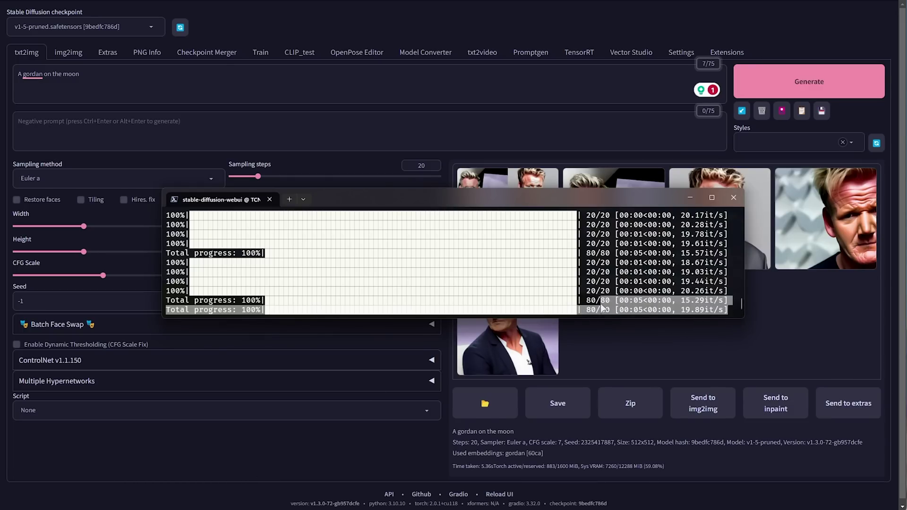
{"action": "left_click", "coordinate": [630, 291]}
{"action": "left_click", "coordinate": [802, 330]}
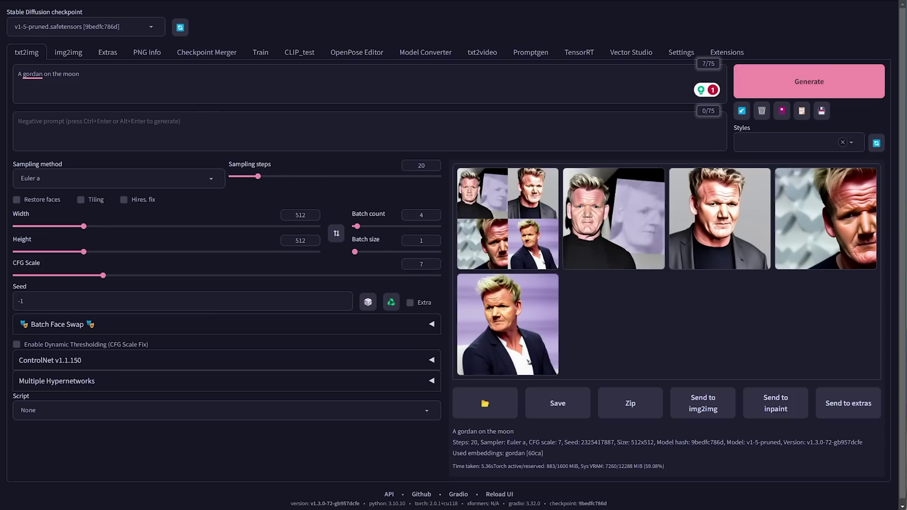
Review the GitHub discussion on NVIDIA and Microsoft innovation, reading AUTOMATIC1111's comment on the TensorRT extension and the replies to it
{"action": "left_click", "coordinate": [56, 1]}
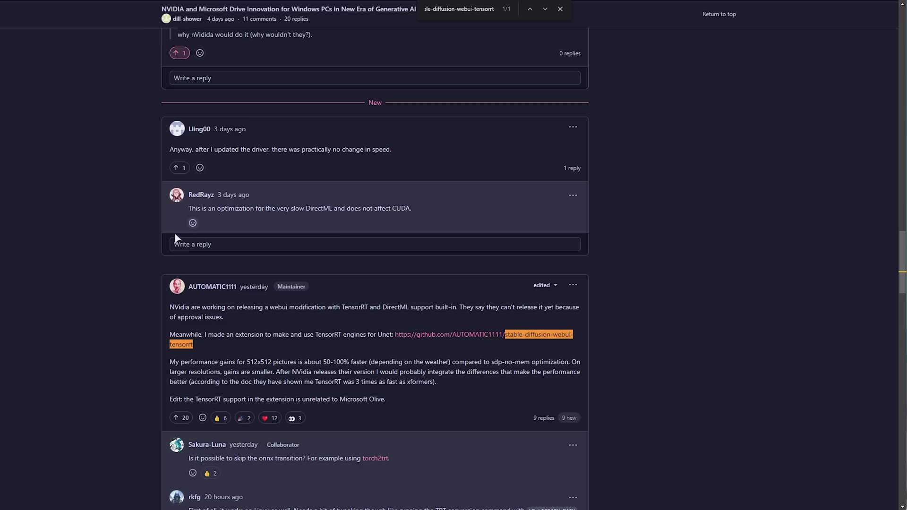
{"action": "scroll", "coordinate": [127, 240], "scroll_direction": "down", "scroll_amount": 6}
{"action": "scroll", "coordinate": [130, 246], "scroll_direction": "down", "scroll_amount": 20}
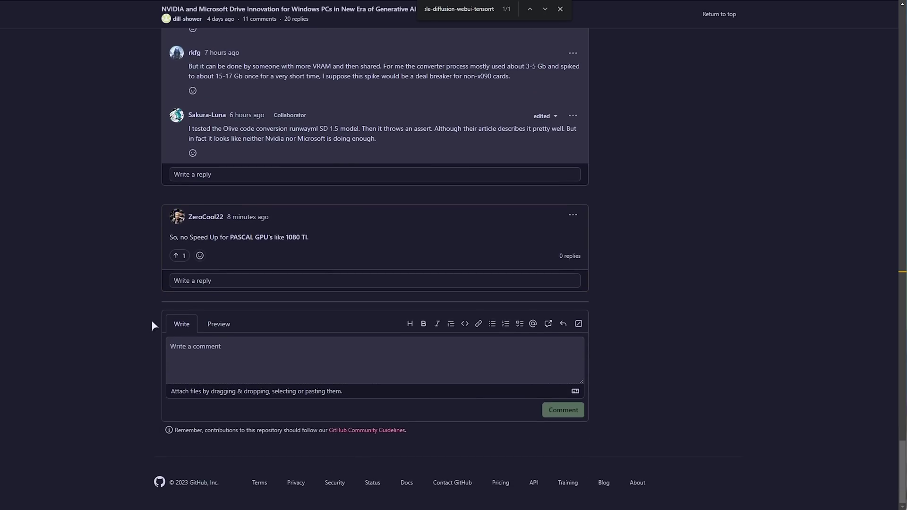
{"action": "scroll", "coordinate": [119, 317], "scroll_direction": "up", "scroll_amount": 20}
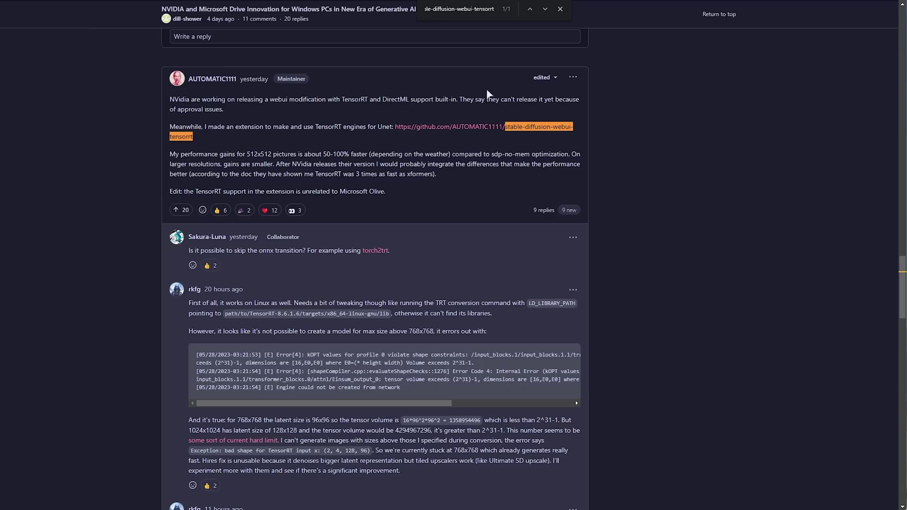
{"action": "key", "text": "Escape"}
{"action": "scroll", "coordinate": [617, 80], "scroll_direction": "down", "scroll_amount": 1}
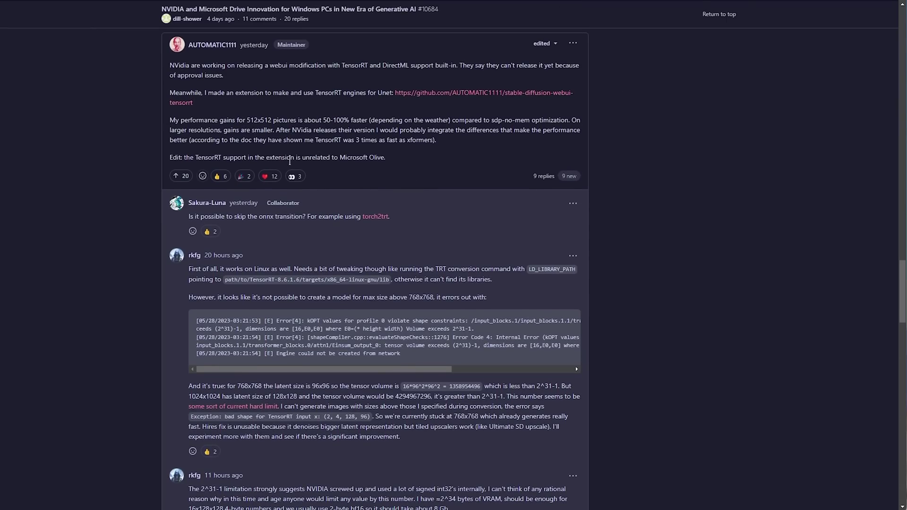
{"action": "left_click_drag", "start_coordinate": [242, 76], "coordinate": [168, 65]}
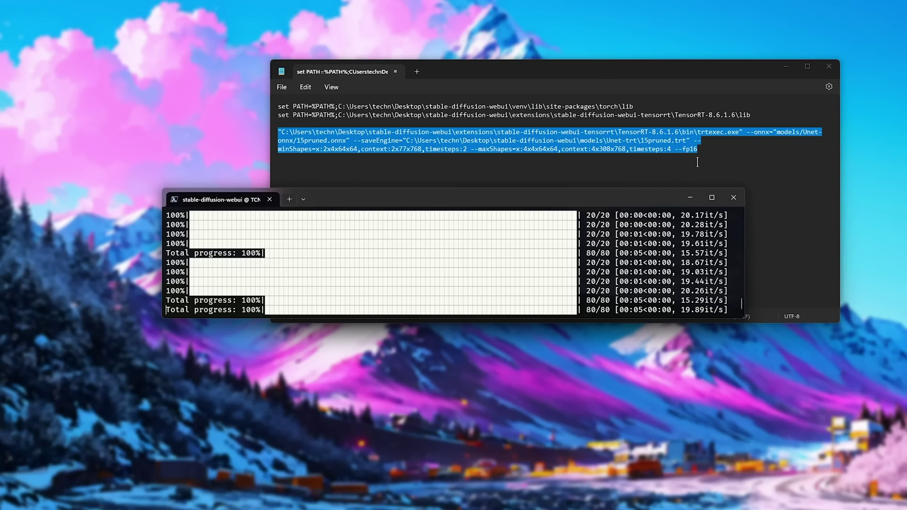
Close the Notepad file containing the TensorRT path and conversion commands without saving it
{"action": "left_click", "coordinate": [828, 67]}
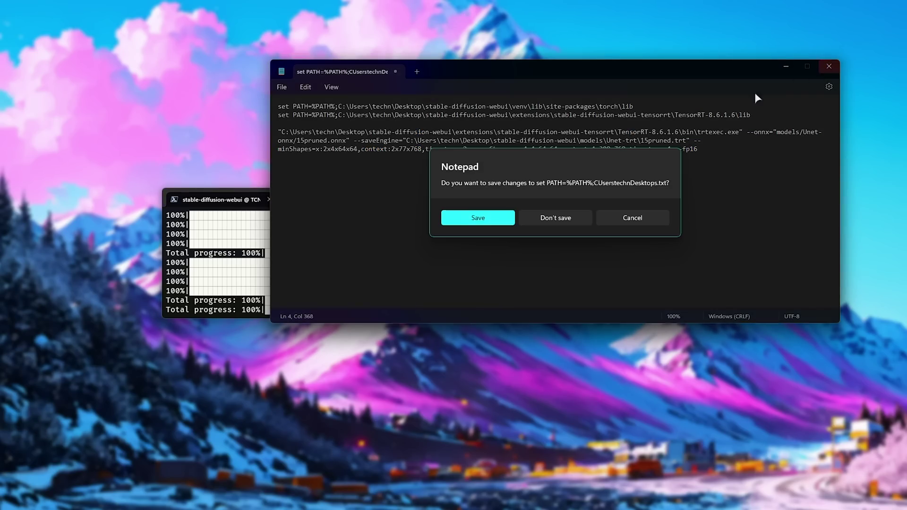
{"action": "left_click", "coordinate": [556, 217]}
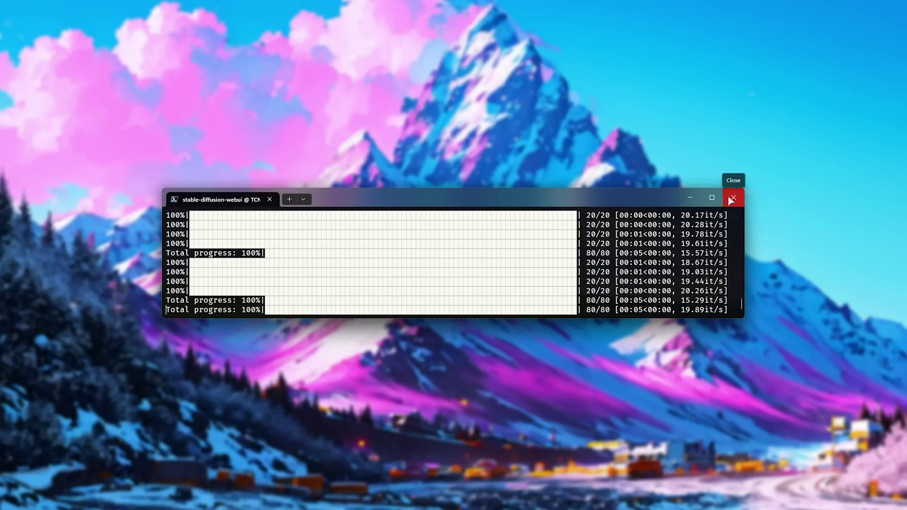